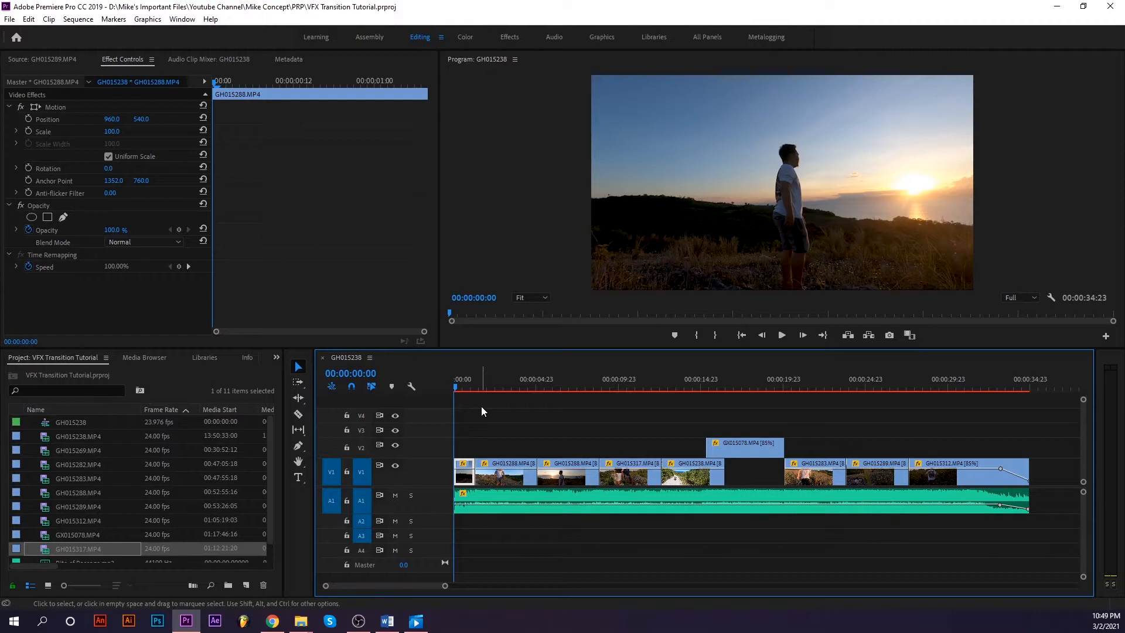
# - Play the whole sequence to review the edited clips, and return to its beginning
pyautogui.press('space')
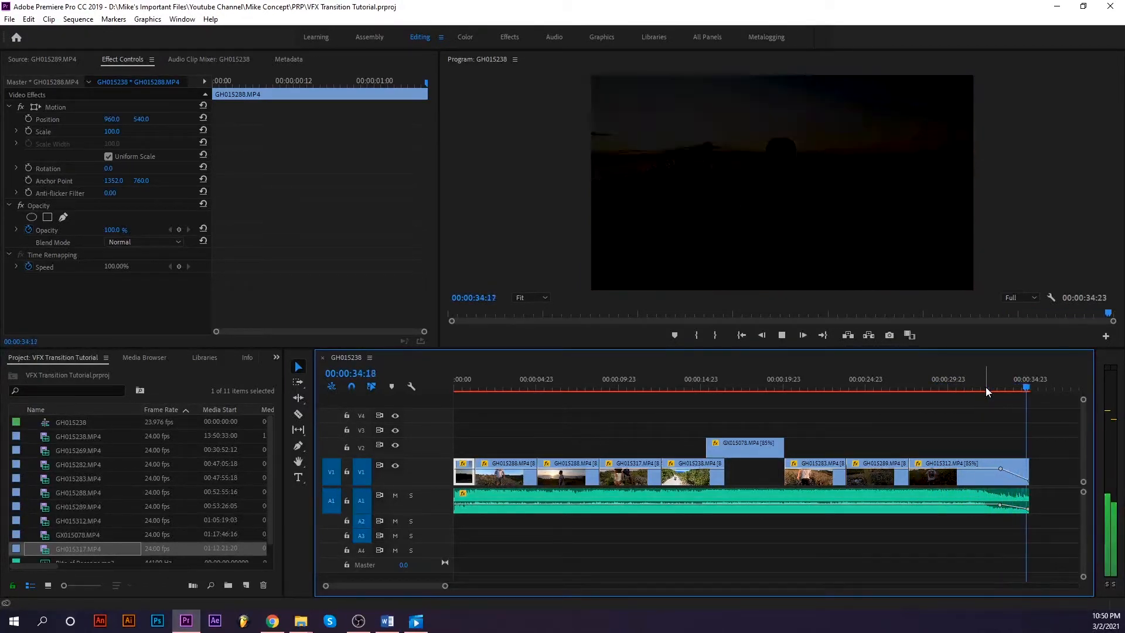
pyautogui.press('Home')
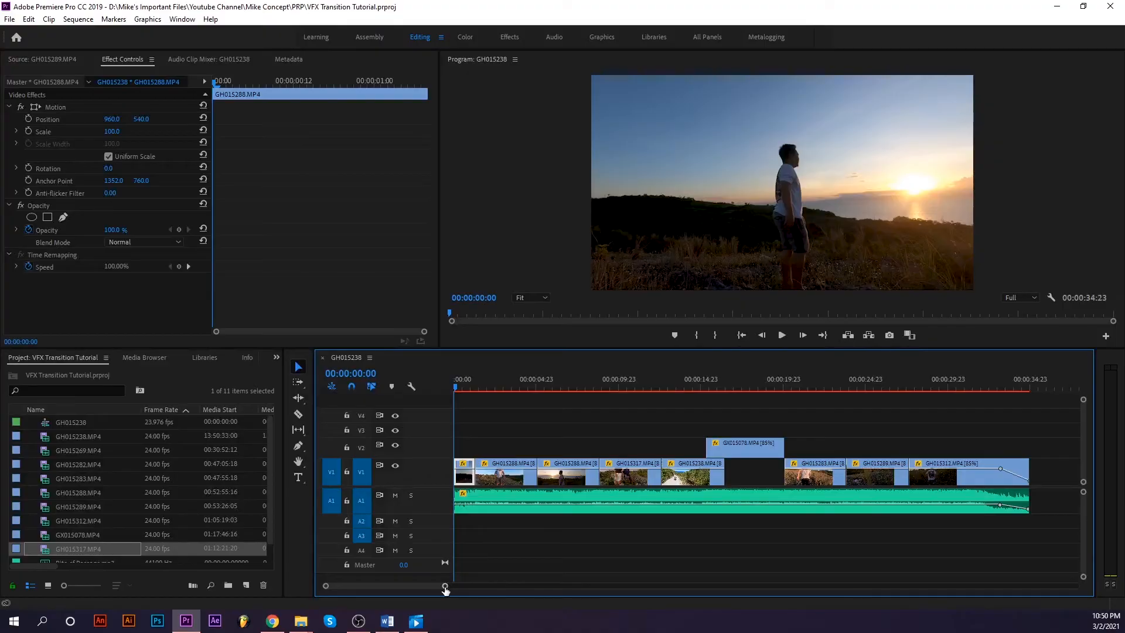
# - Create an adjustment layer with the default settings and place it on track V2 over the cut between the first two clips
pyautogui.moveTo(445, 586); pyautogui.dragTo(403, 586)
pyautogui.scroll(-1, 167, 562)
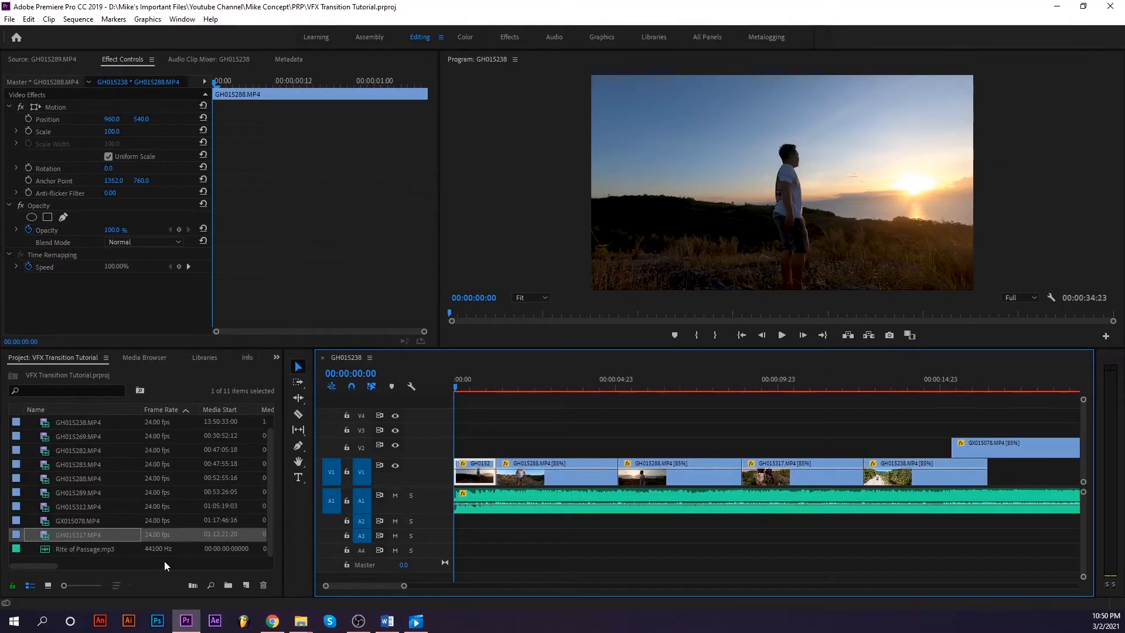
pyautogui.click(247, 585)
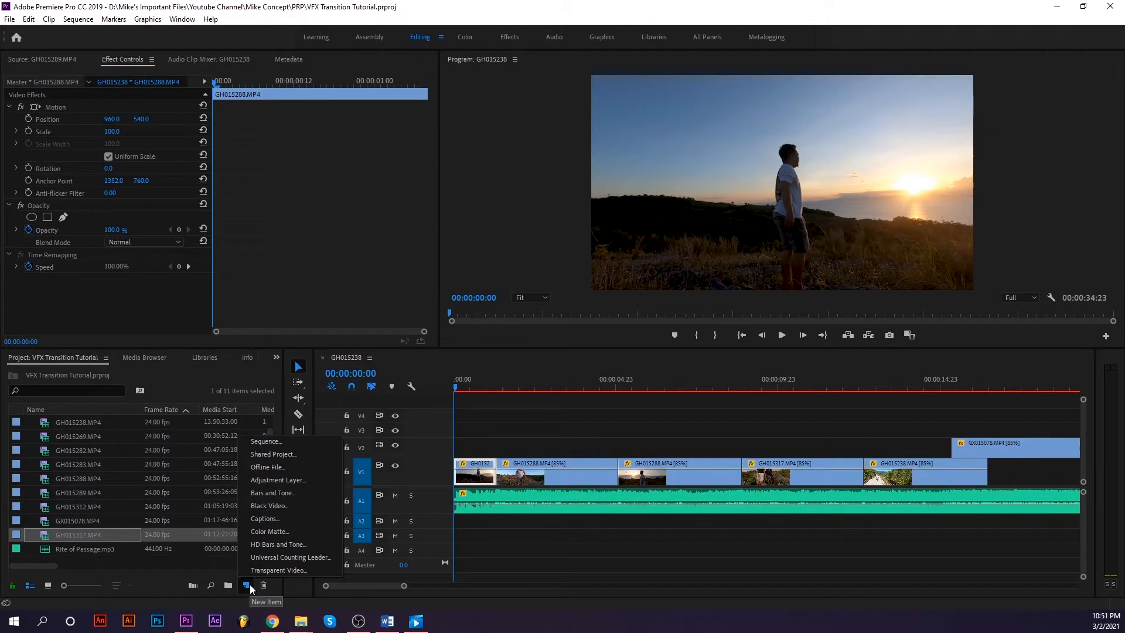
pyautogui.click(286, 484)
pyautogui.click(593, 352)
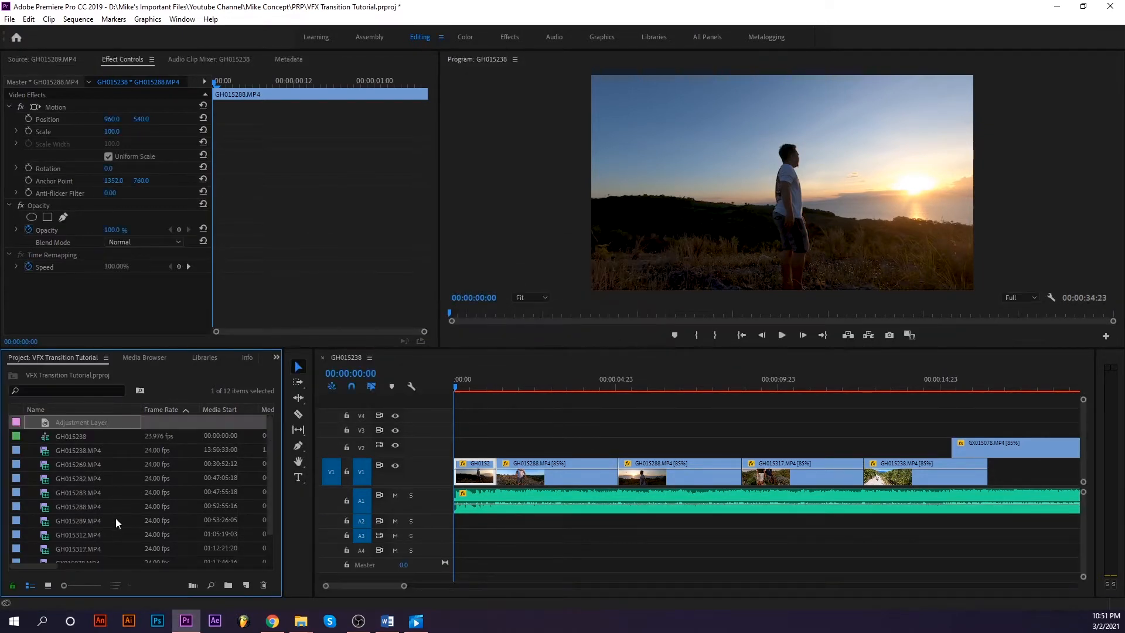
pyautogui.moveTo(327, 462); pyautogui.dragTo(475, 446)
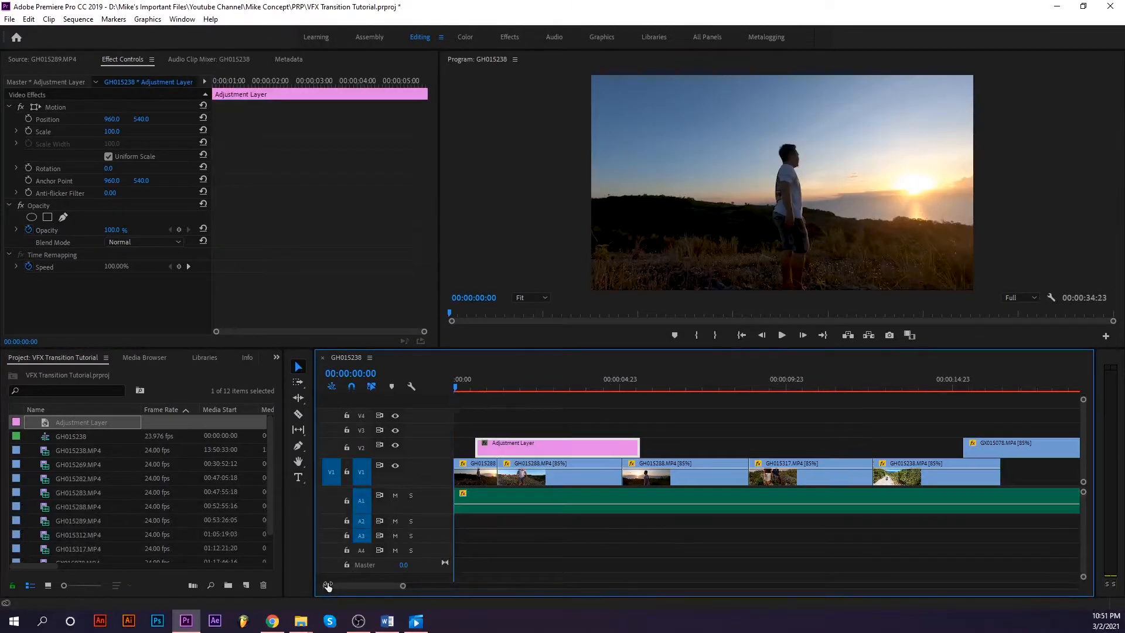
# - Trim the V2 adjustment layer to end at about 00:00:02:00 and duplicate it directly above on track V3
pyautogui.scroll(5, 326, 586)
pyautogui.click(684, 388)
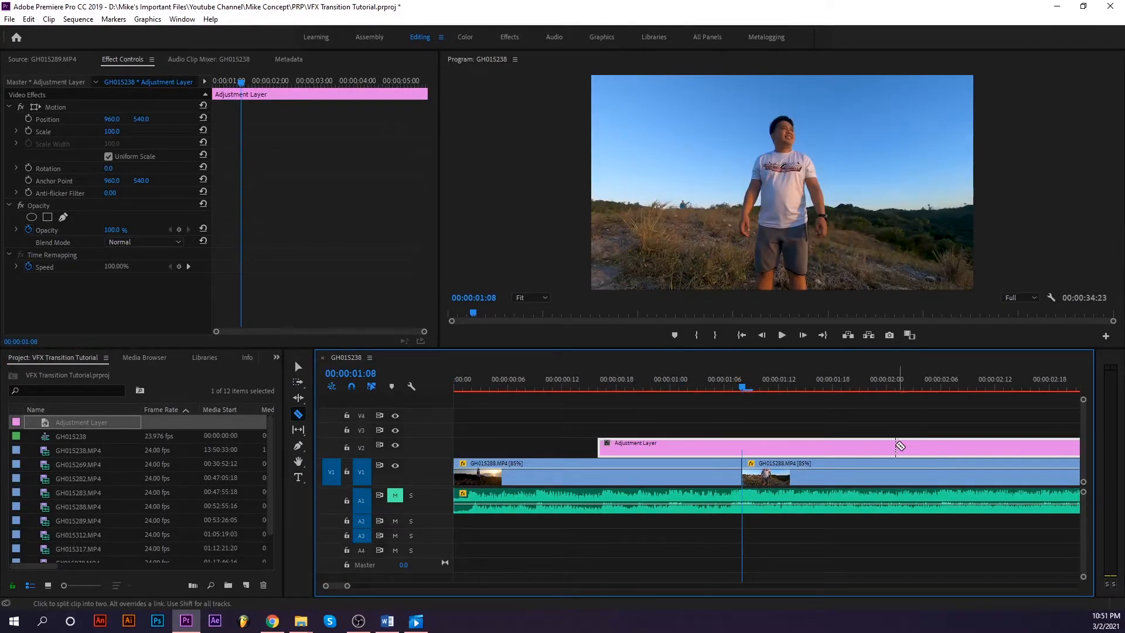
pyautogui.click(886, 448)
pyautogui.click(792, 415)
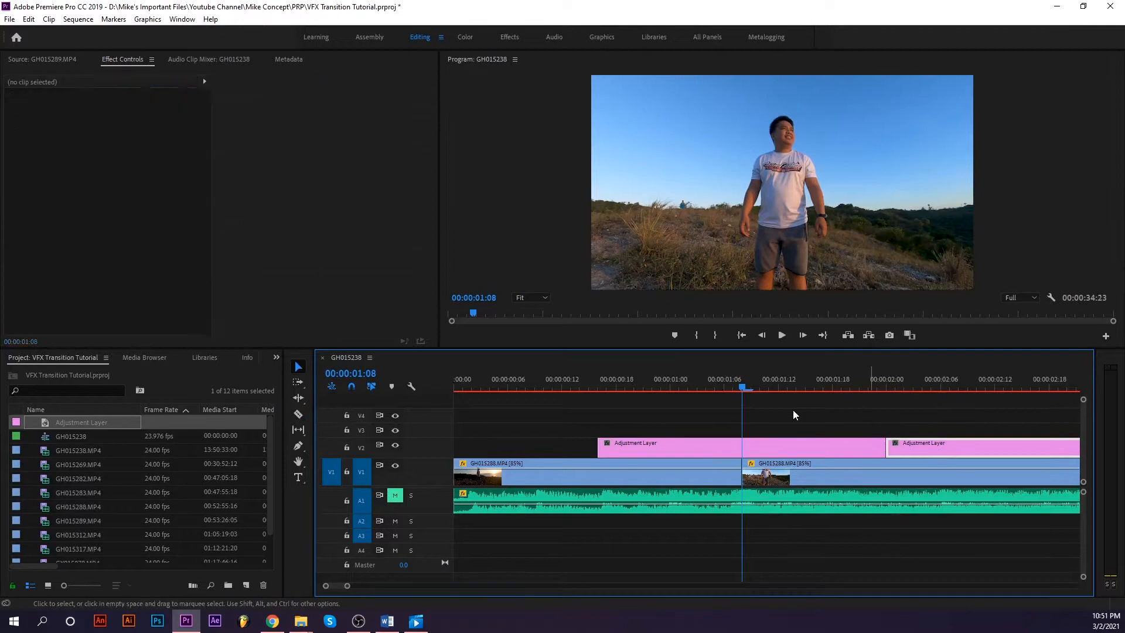
pyautogui.press('Delete')
pyautogui.click(753, 447)
pyautogui.moveTo(754, 448); pyautogui.dragTo(754, 433)
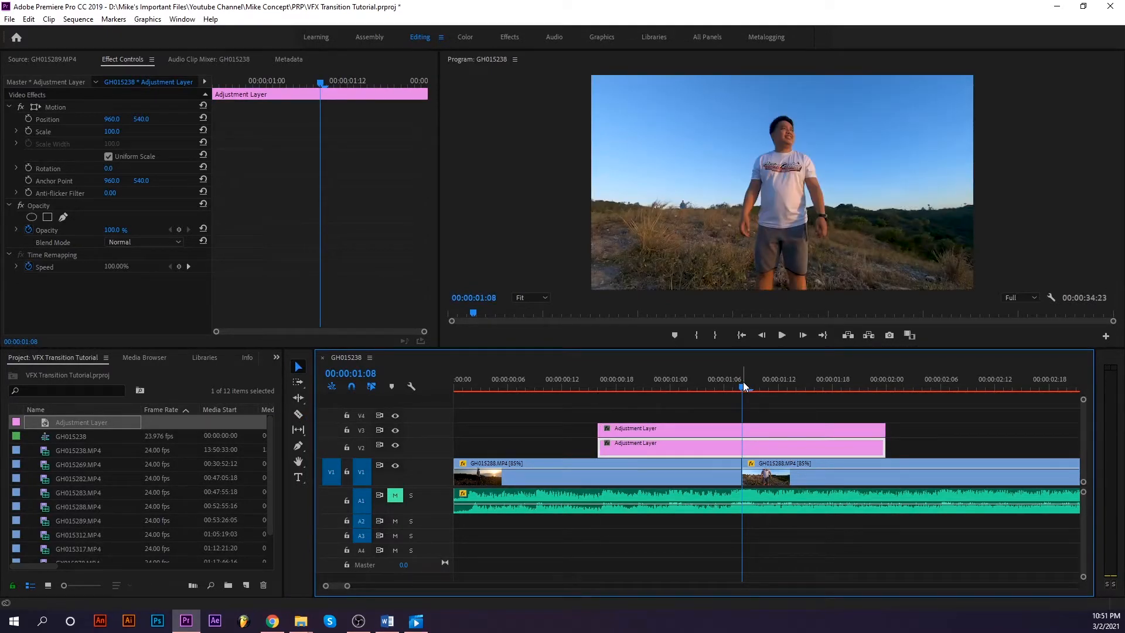
# - Split both adjustment layers at 00:00:01:00 and delete the pieces before that point
pyautogui.moveTo(741, 390); pyautogui.dragTo(673, 393)
pyautogui.press('c')
pyautogui.click(670, 447)
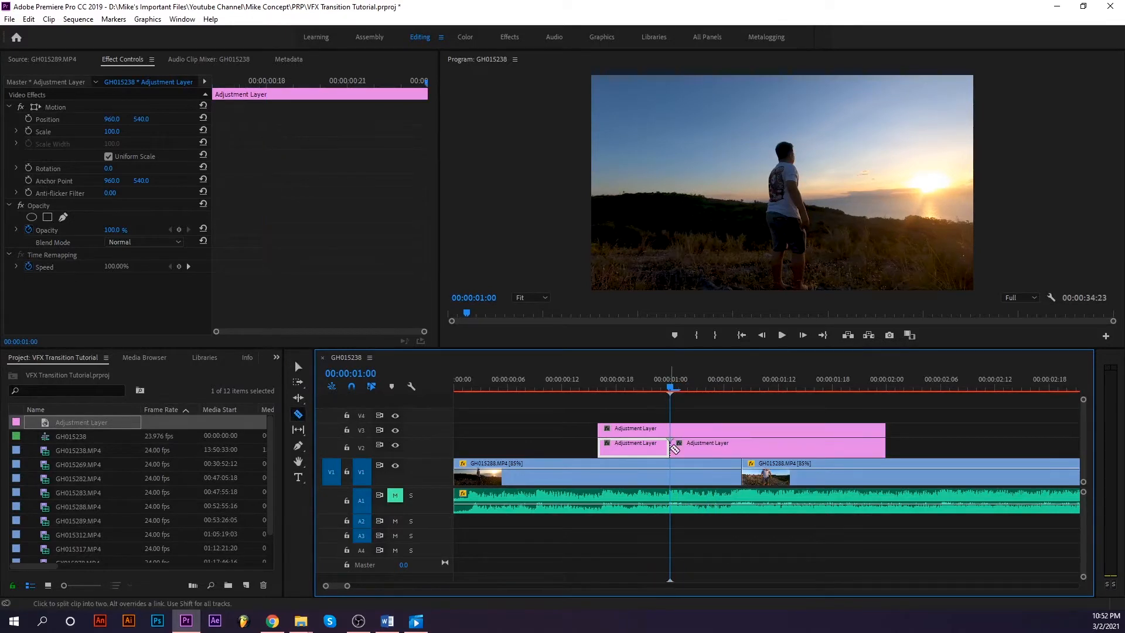
pyautogui.click(672, 431)
pyautogui.press('v')
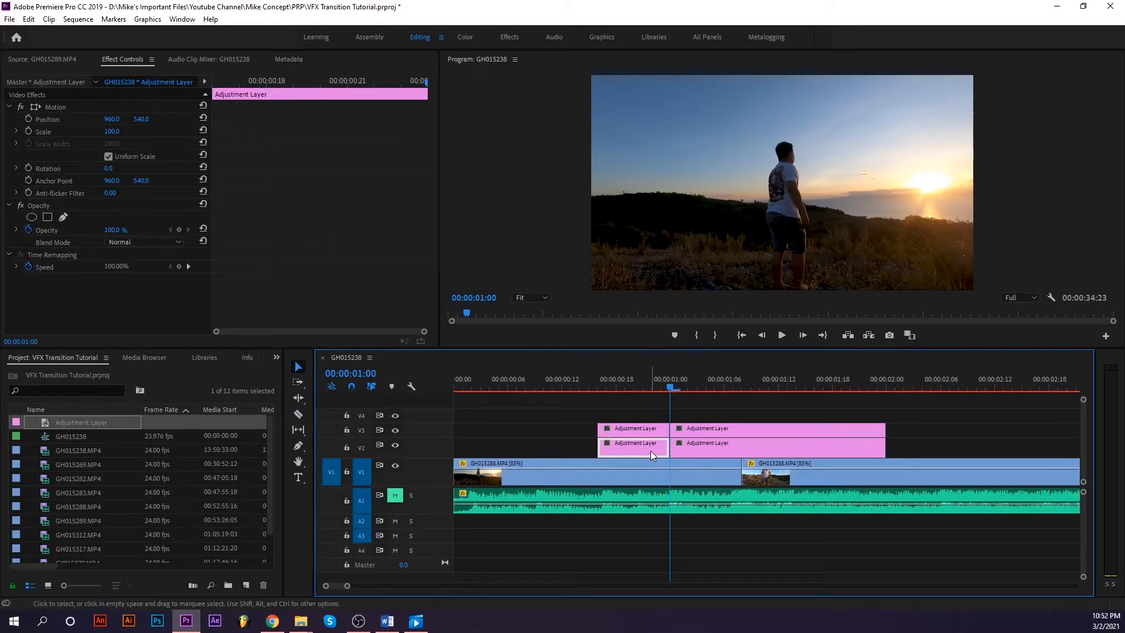
pyautogui.click(650, 451)
pyautogui.press('Delete')
pyautogui.press('Delete')
# - Split both adjustment layers at 00:00:01:16 and remove the pieces after that point
pyautogui.click(739, 382)
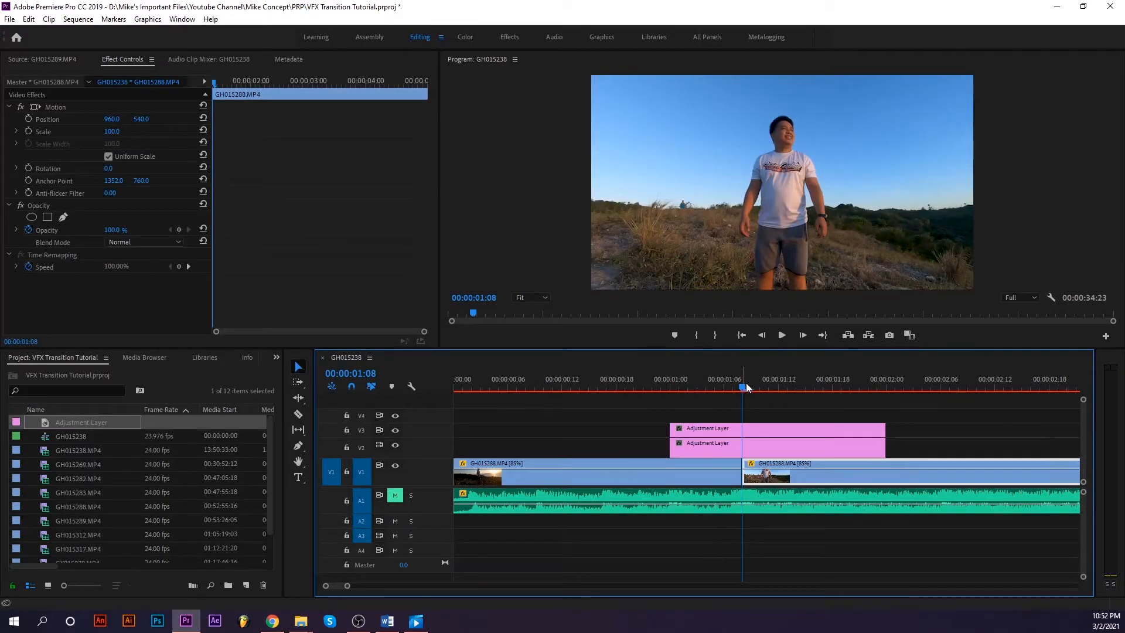
pyautogui.moveTo(751, 388); pyautogui.dragTo(815, 391)
pyautogui.press('c')
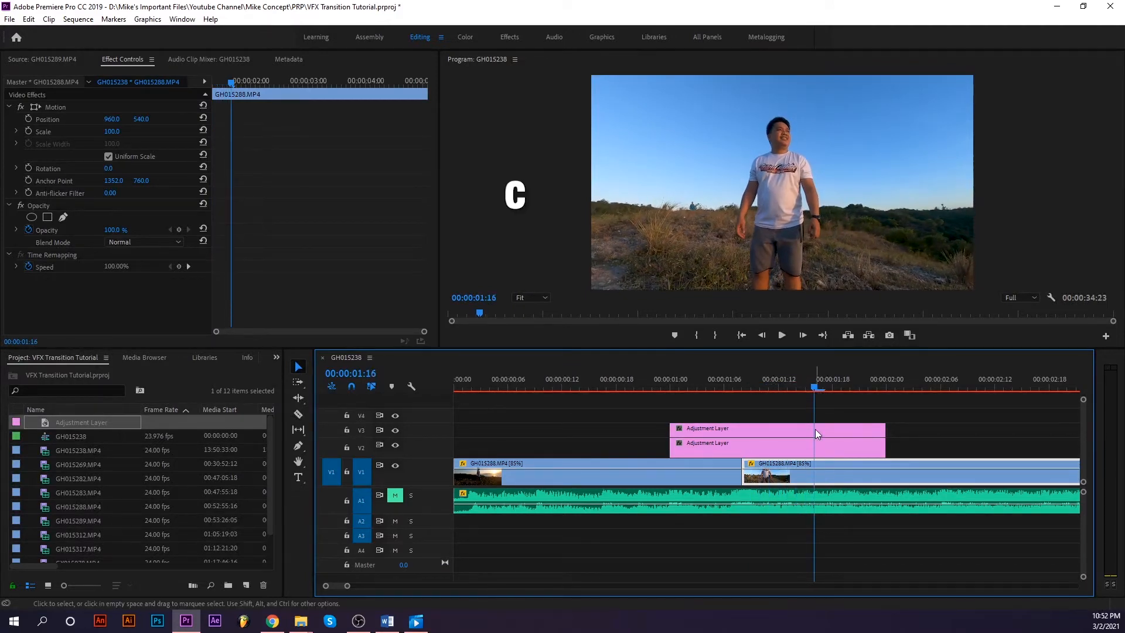
pyautogui.click(818, 430)
pyautogui.click(818, 444)
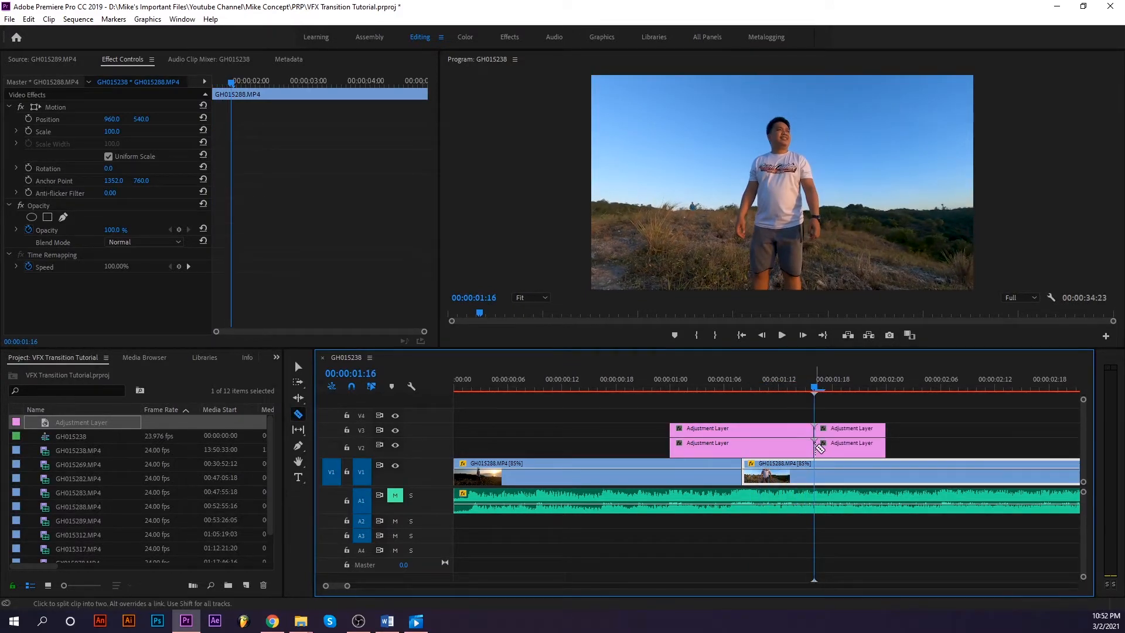
pyautogui.press('v')
pyautogui.click(846, 446)
pyautogui.hotkey('ctrl', 'x')
pyautogui.click(845, 431)
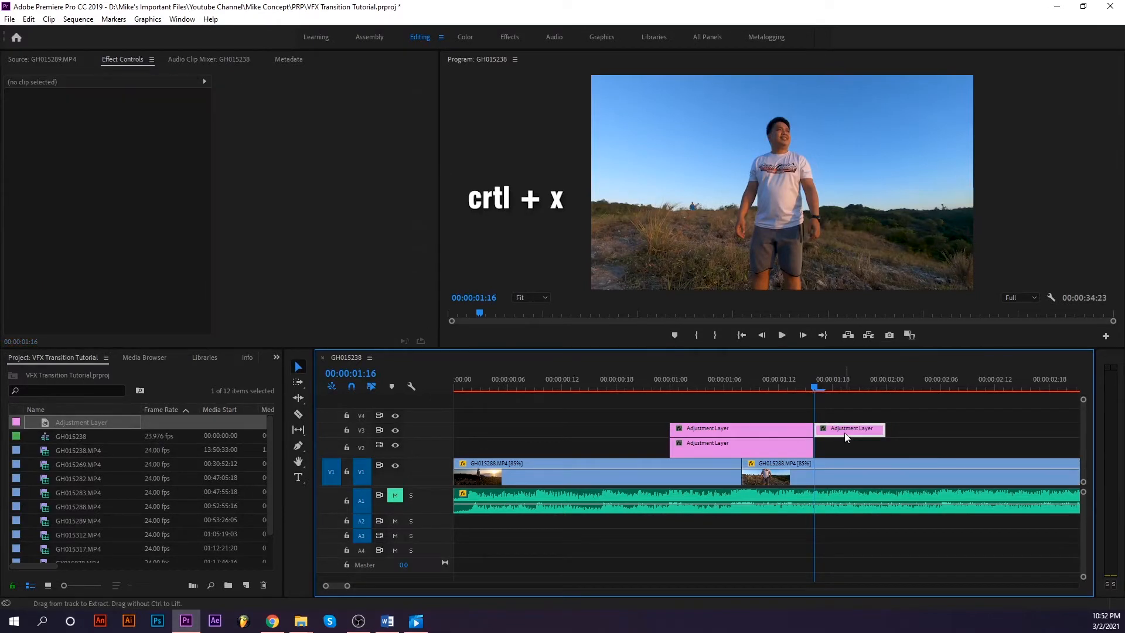
pyautogui.hotkey('ctrl', 'x')
# - Apply the Replicate effect to the V2 adjustment layer and set its Count to 3
pyautogui.click(744, 388)
pyautogui.click(277, 357)
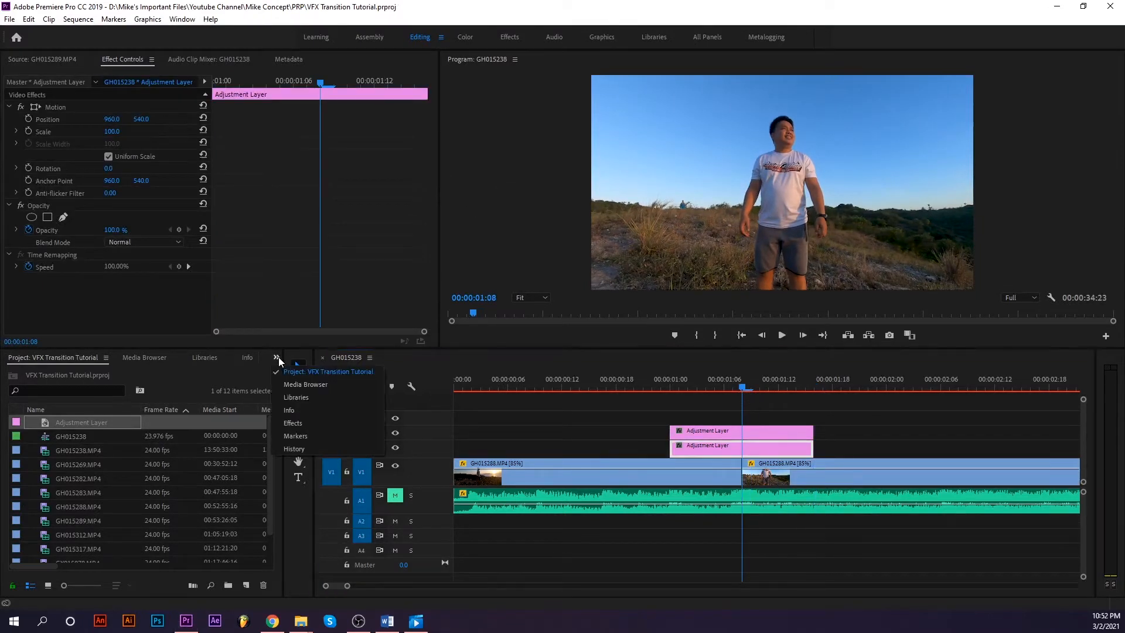
pyautogui.click(303, 423)
pyautogui.click(68, 373)
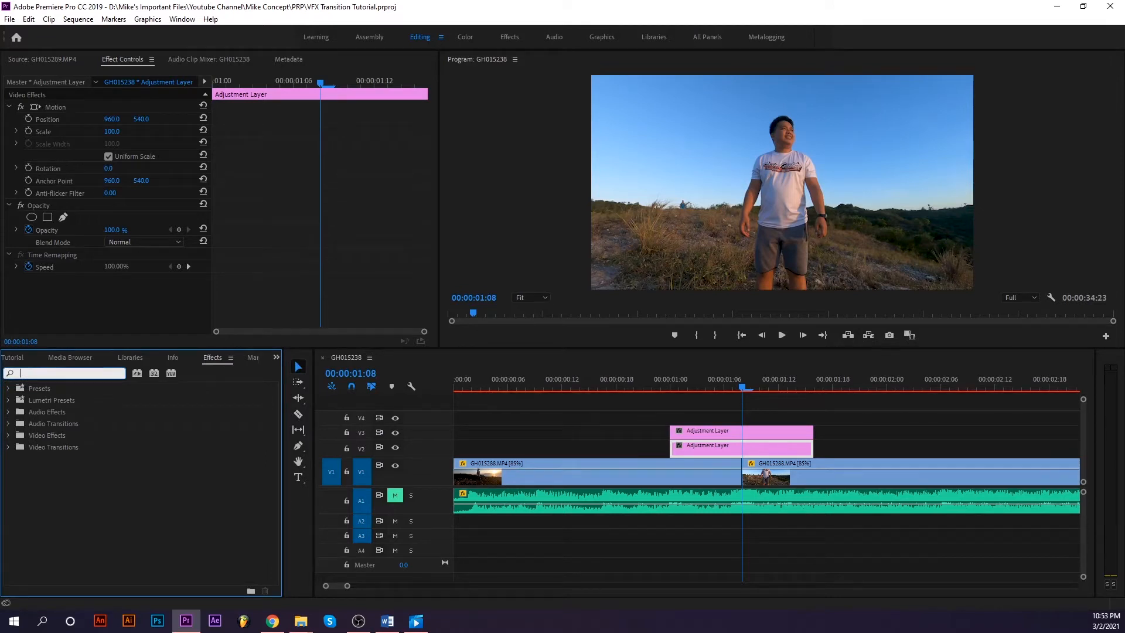
pyautogui.write('Replicate')
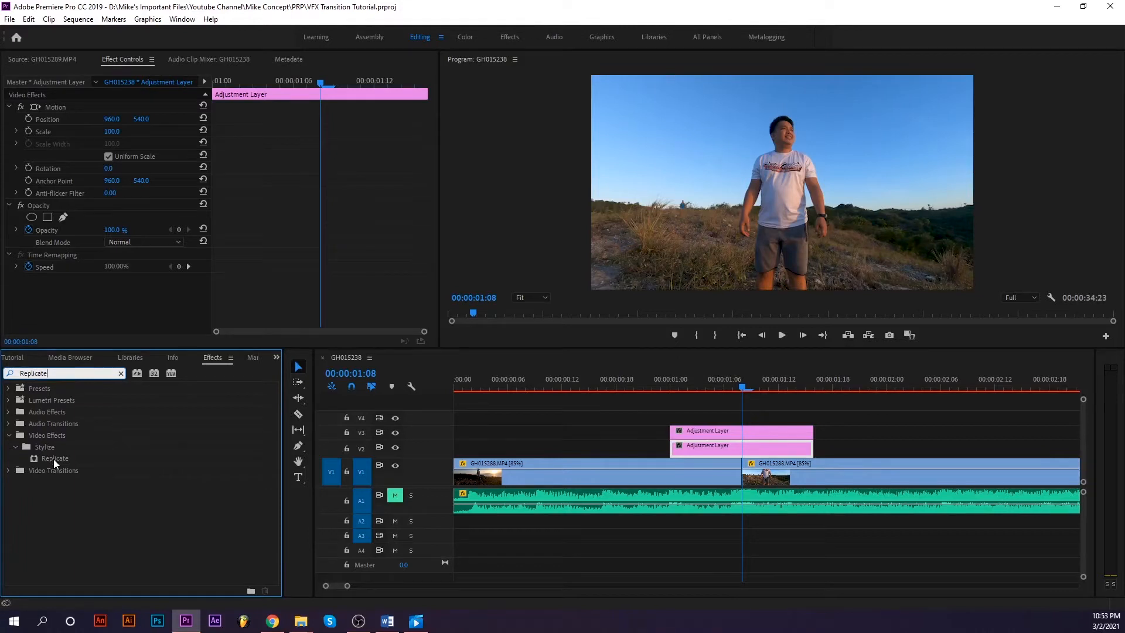
pyautogui.click(54, 458)
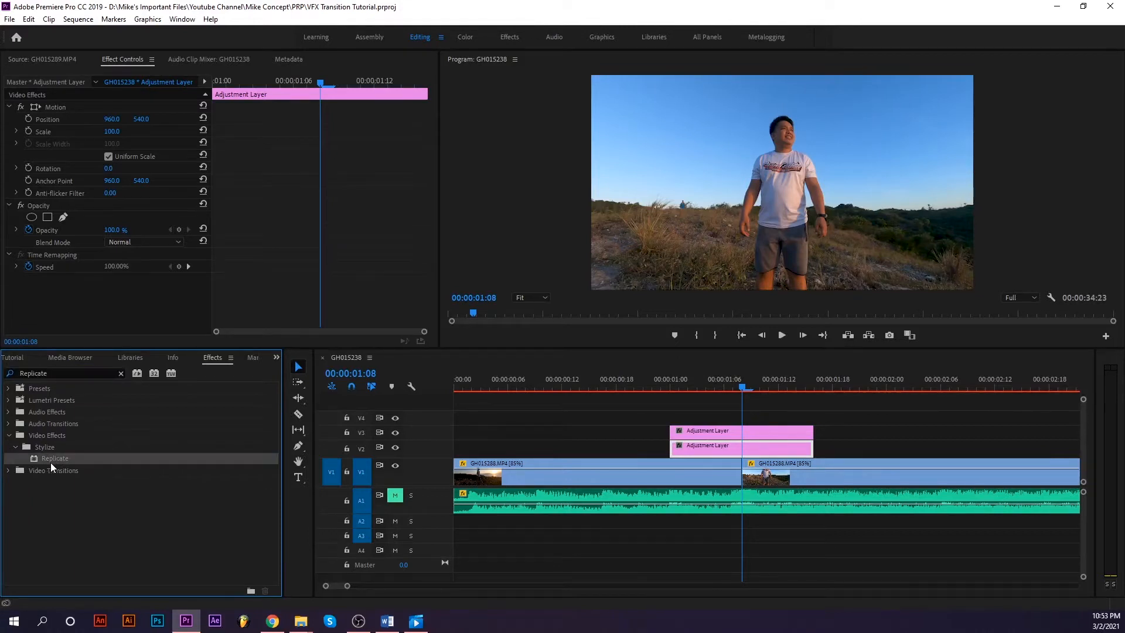
pyautogui.moveTo(54, 459); pyautogui.dragTo(742, 453)
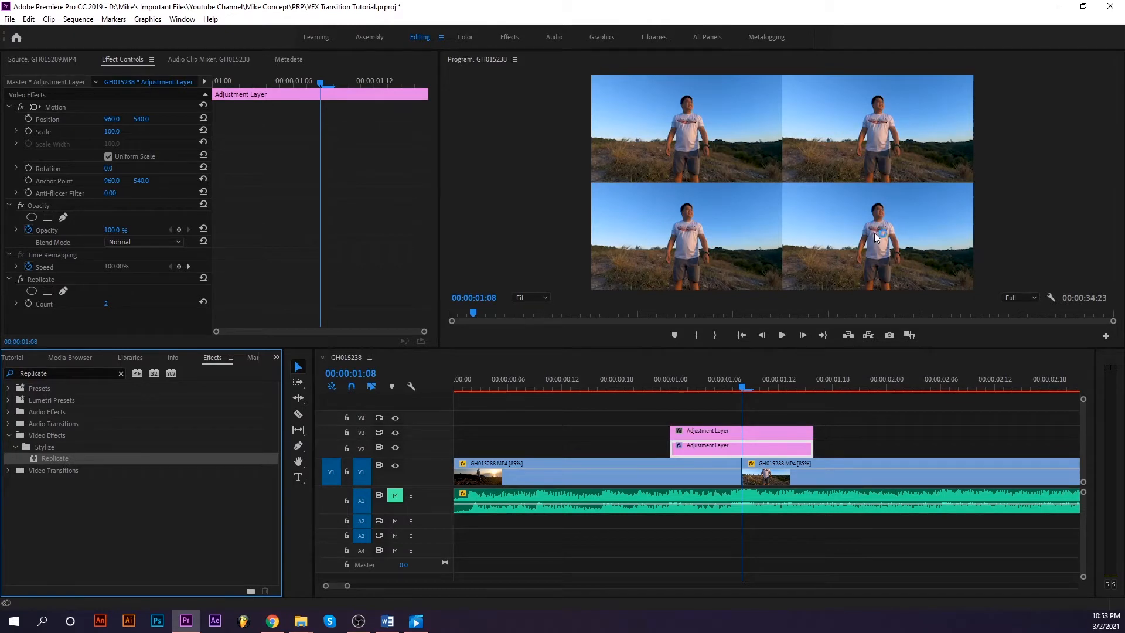
pyautogui.click(106, 304)
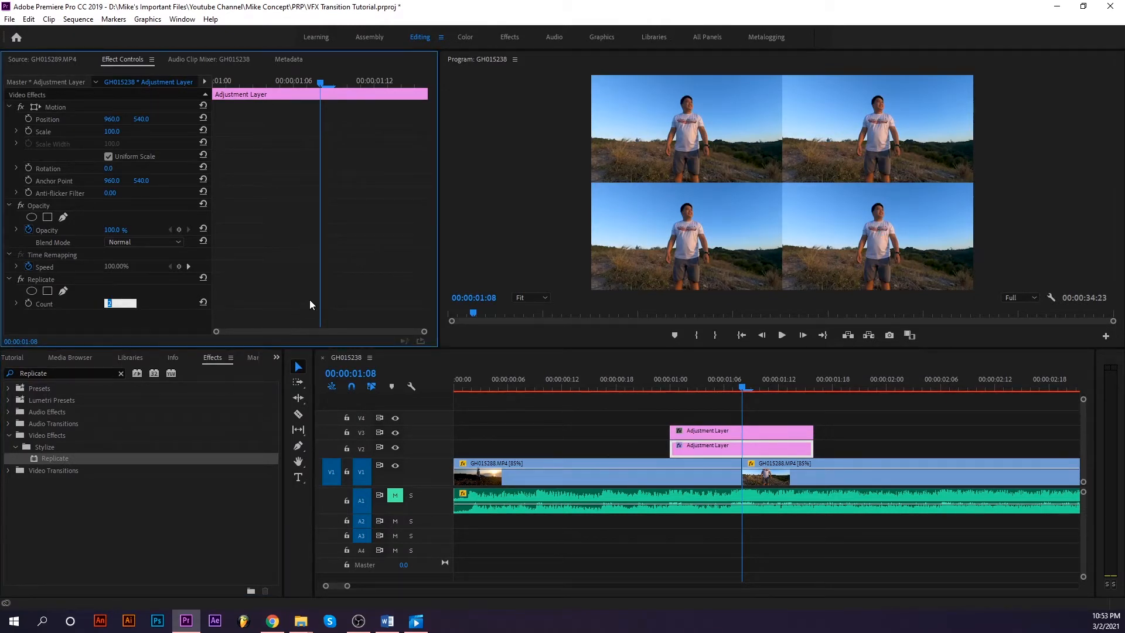
pyautogui.press('Return')
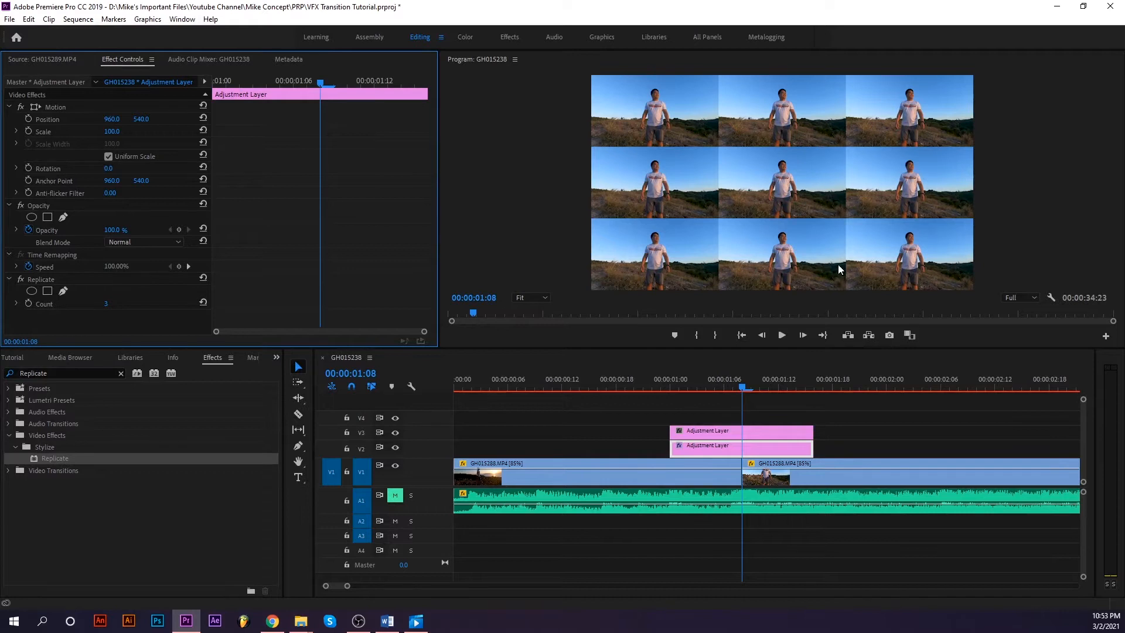
# - Find the Mirror effect and apply it to the V2 adjustment layer
pyautogui.click(51, 373)
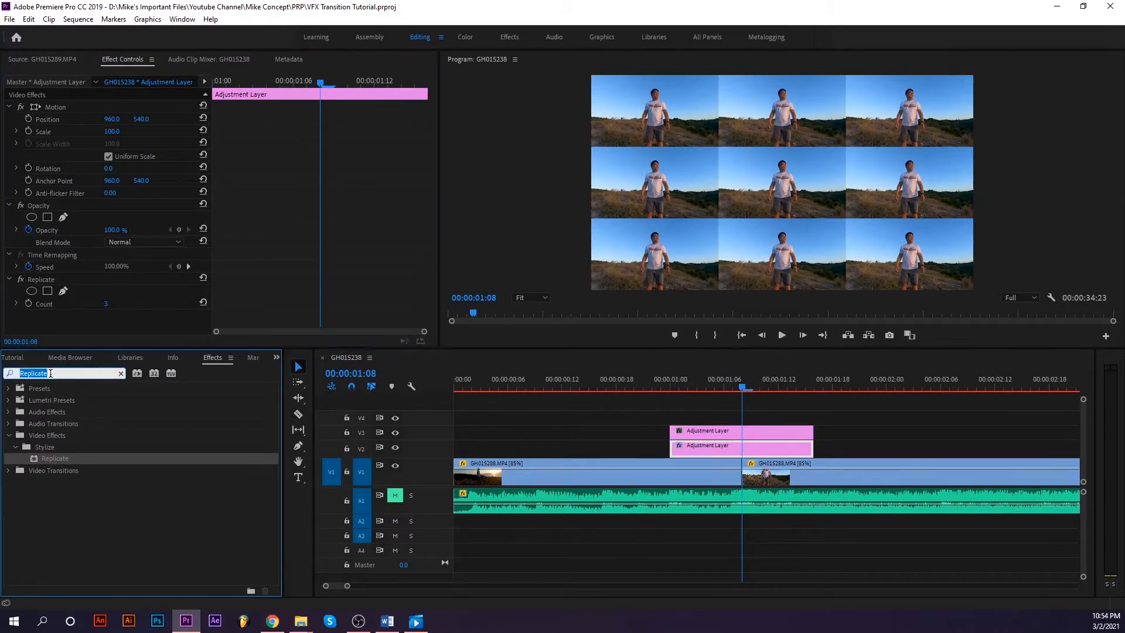
pyautogui.hotkey('ctrl', 'a')
pyautogui.press('BackSpace')
pyautogui.write('Mirr')
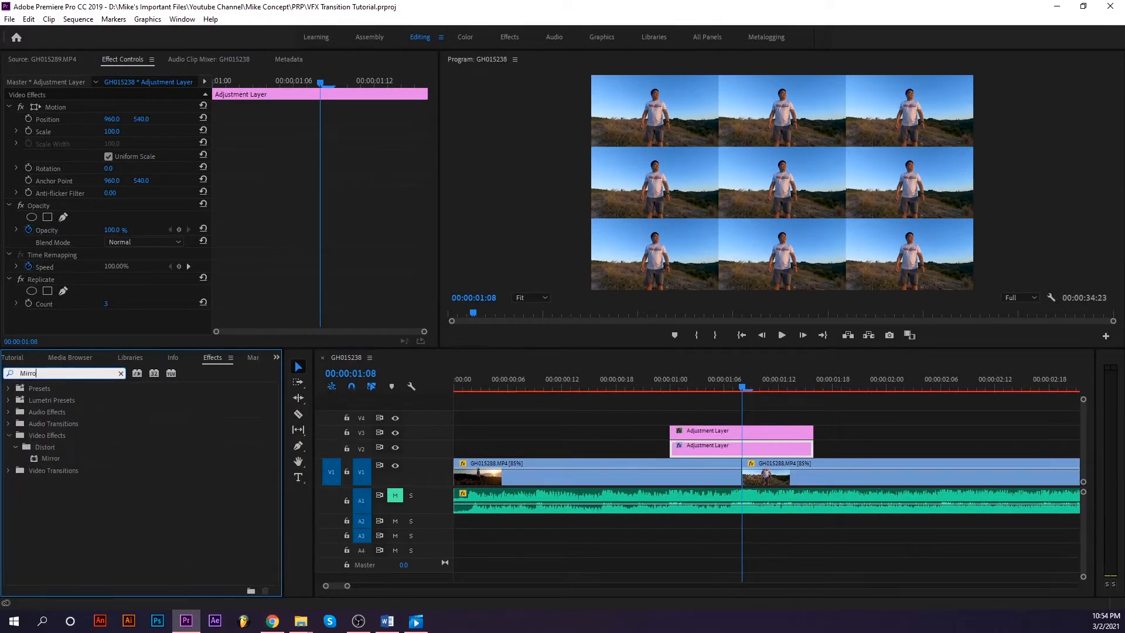
pyautogui.click(53, 458)
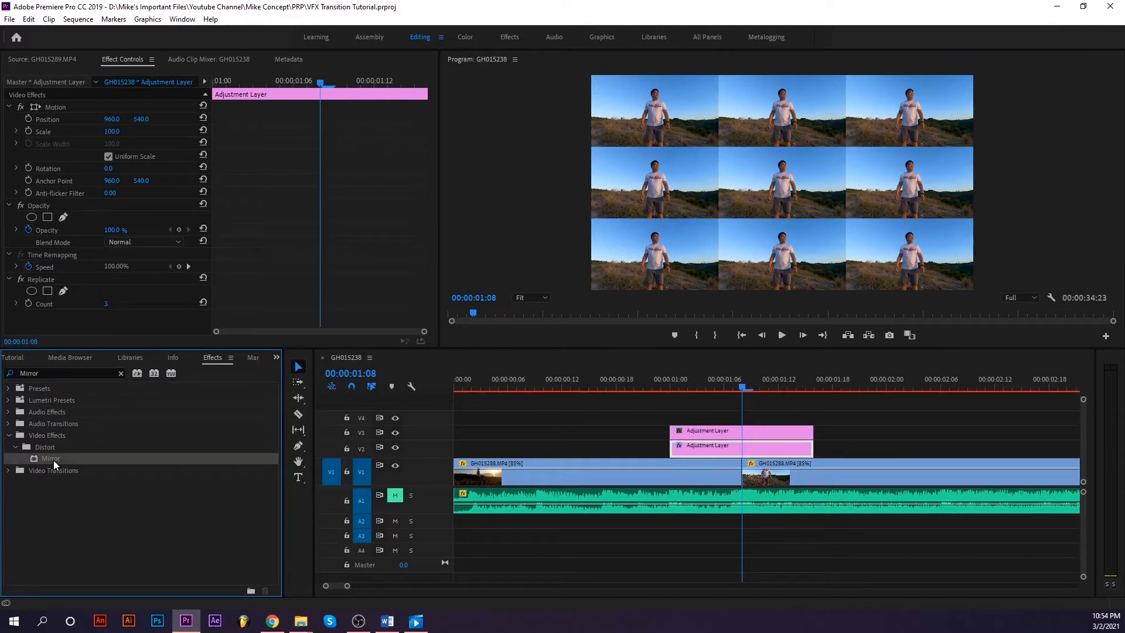
pyautogui.moveTo(56, 459); pyautogui.dragTo(745, 447)
# - Set the Mirror effect's Reflection Angle to 90° and its vertical Reflection Center to 719, and save the project
pyautogui.scroll(-1, 358, 235)
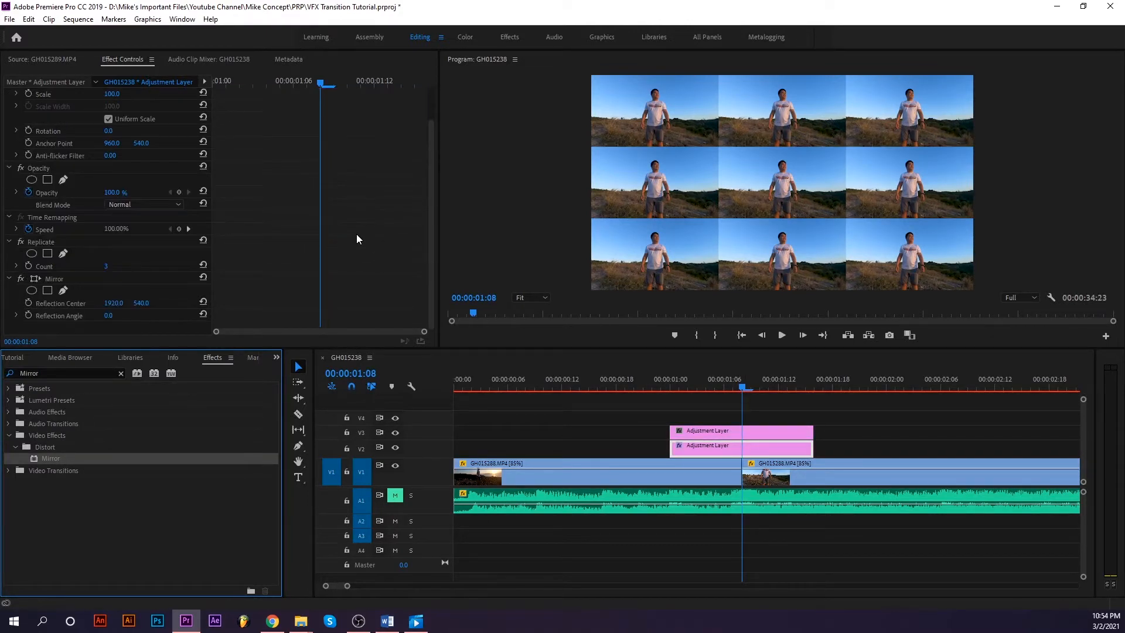
pyautogui.click(109, 316)
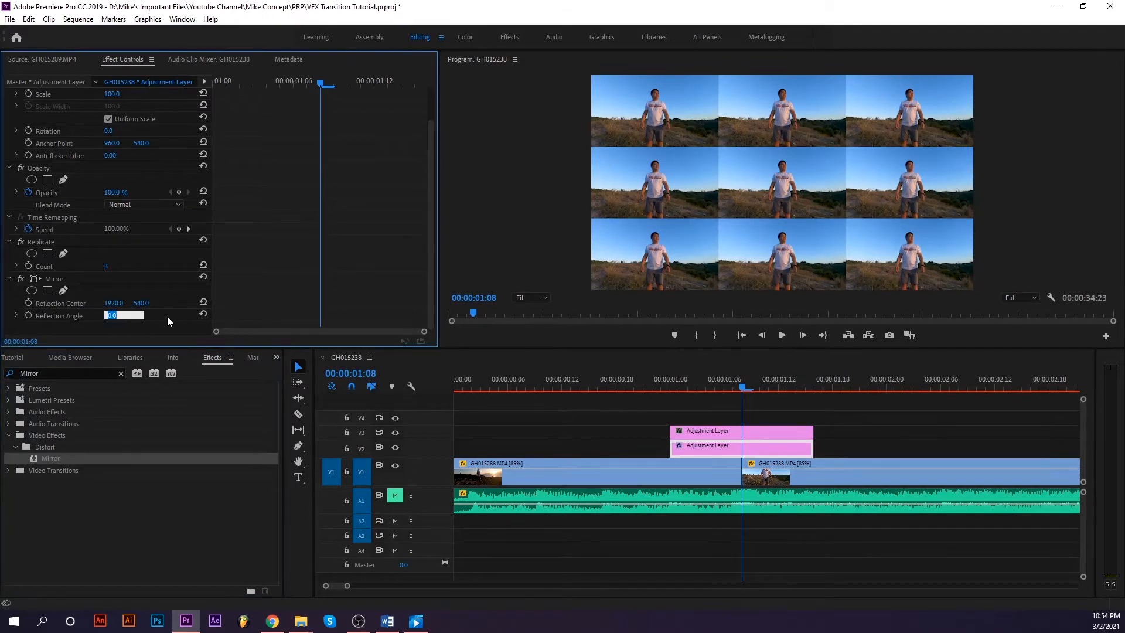
pyautogui.write('90')
pyautogui.press('Return')
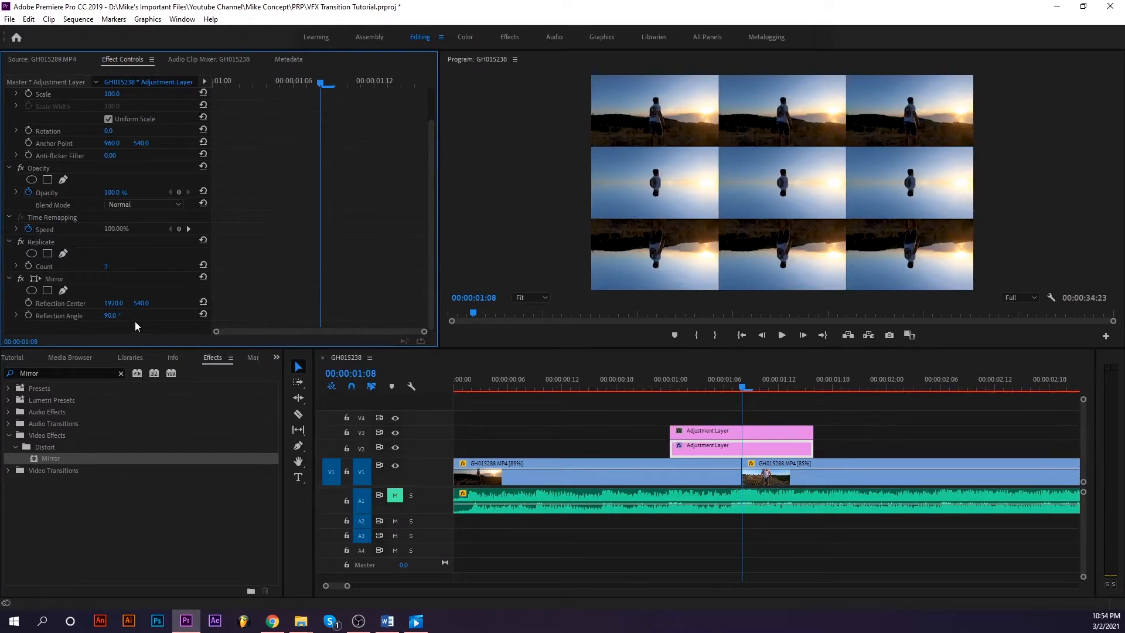
pyautogui.moveTo(141, 303); pyautogui.dragTo(174, 300)
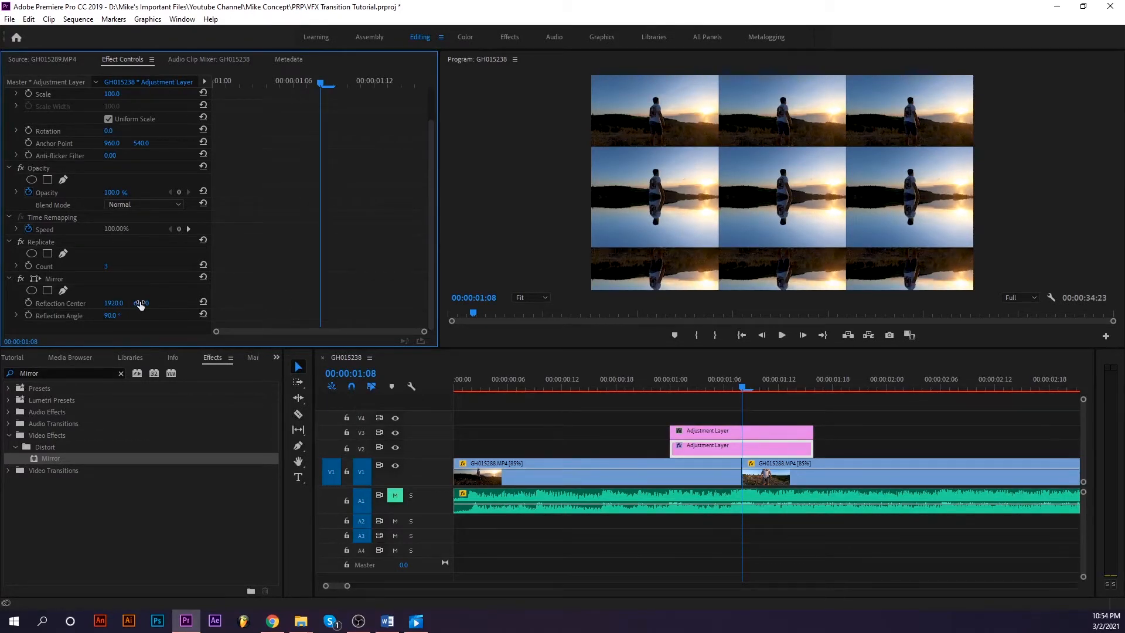
pyautogui.moveTo(141, 303)
pyautogui.mouseDown()
pyautogui.moveTo(201, 303)
pyautogui.moveTo(139, 302)
pyautogui.mouseUp()
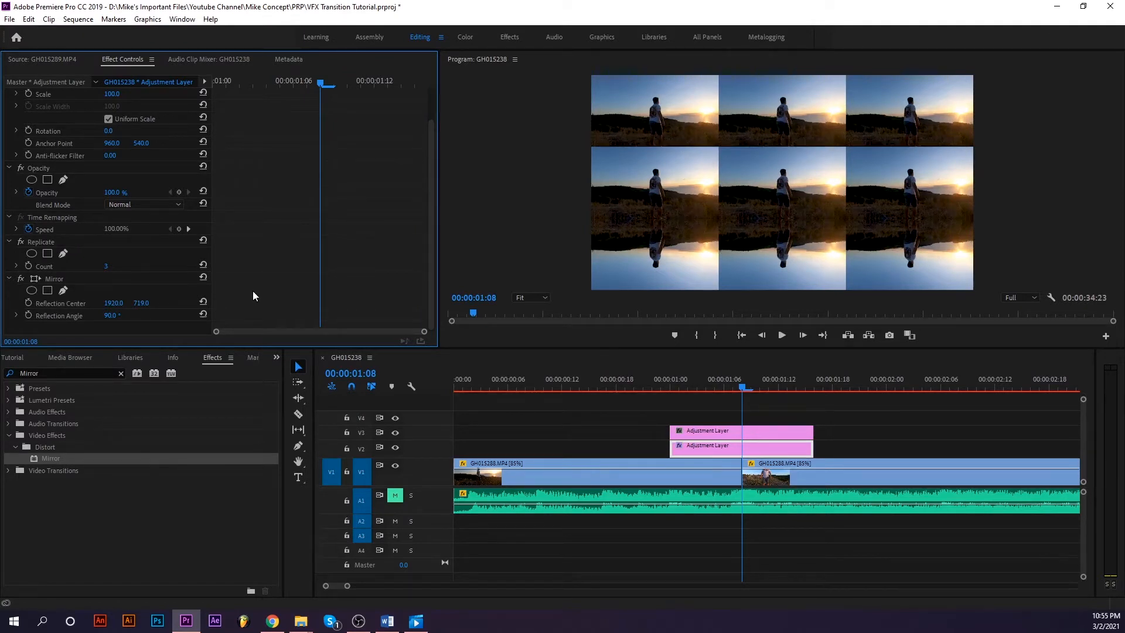
pyautogui.hotkey('ctrl', 's')
# - Add a second Mirror effect to the V2 adjustment layer with Reflection Angle -90° and vertical Reflection Center 360, and save the project
pyautogui.moveTo(55, 459); pyautogui.dragTo(767, 447)
pyautogui.click(109, 315)
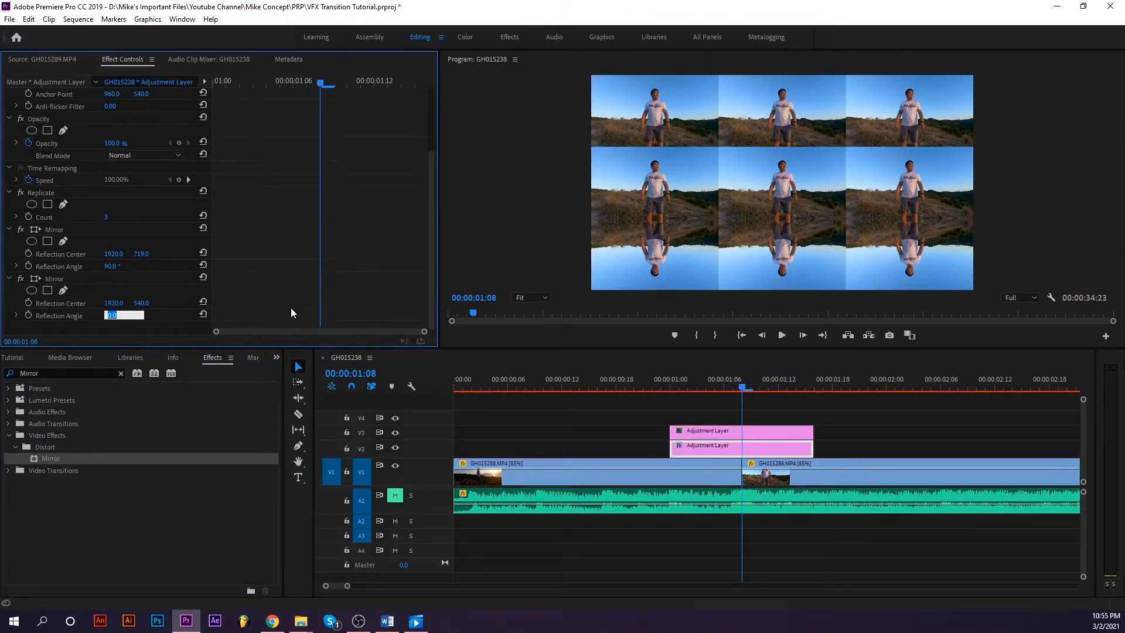
pyautogui.write('-90')
pyautogui.press('Return')
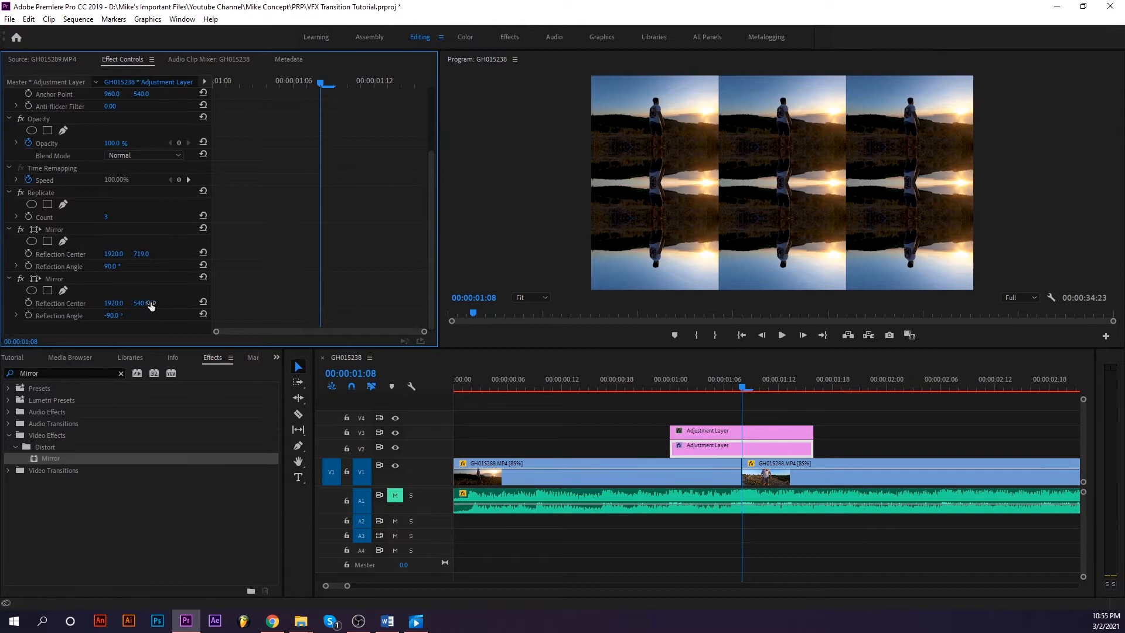
pyautogui.moveTo(144, 306); pyautogui.dragTo(36, 306)
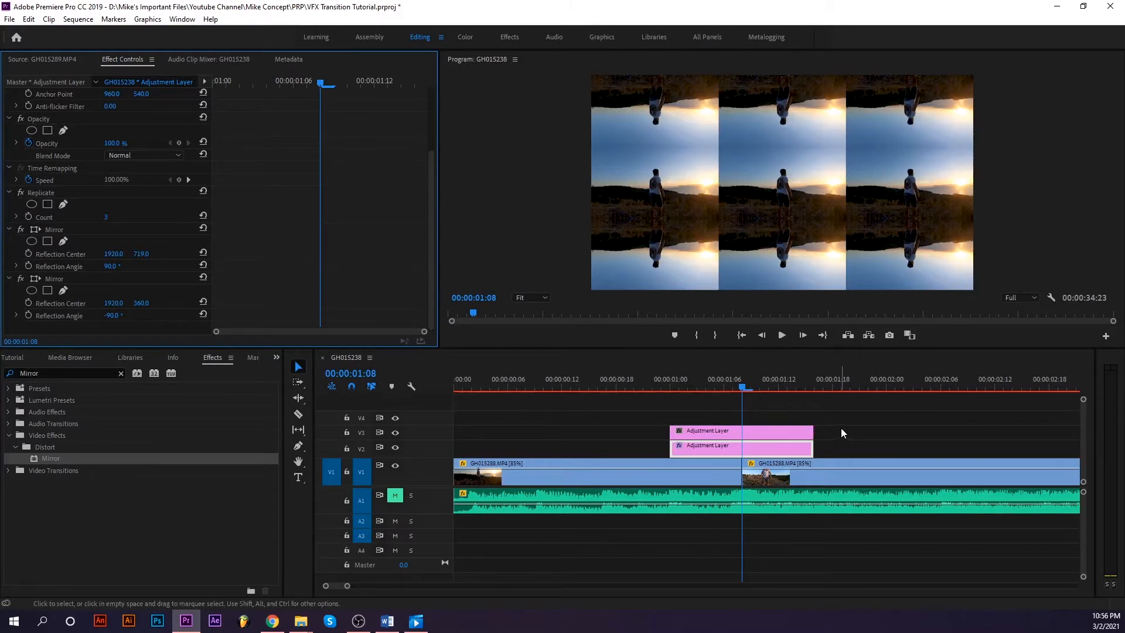
pyautogui.hotkey('ctrl', 's')
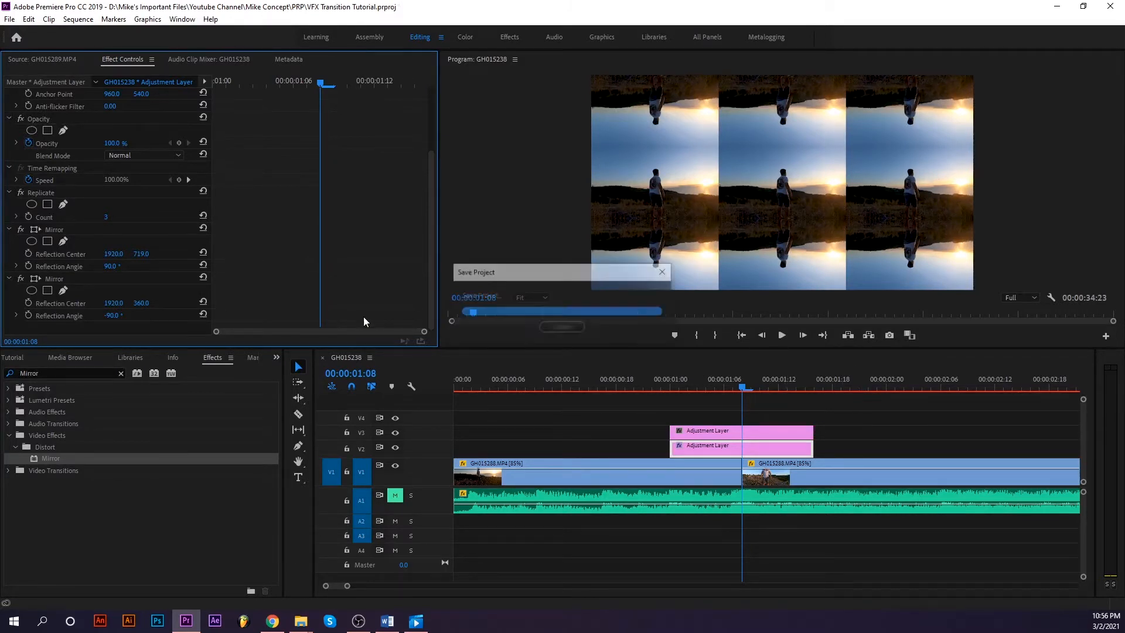
# - Add a third Mirror effect to the V2 adjustment layer and set its Reflection Angle to 180°
pyautogui.click(117, 493)
pyautogui.moveTo(52, 460); pyautogui.dragTo(743, 453)
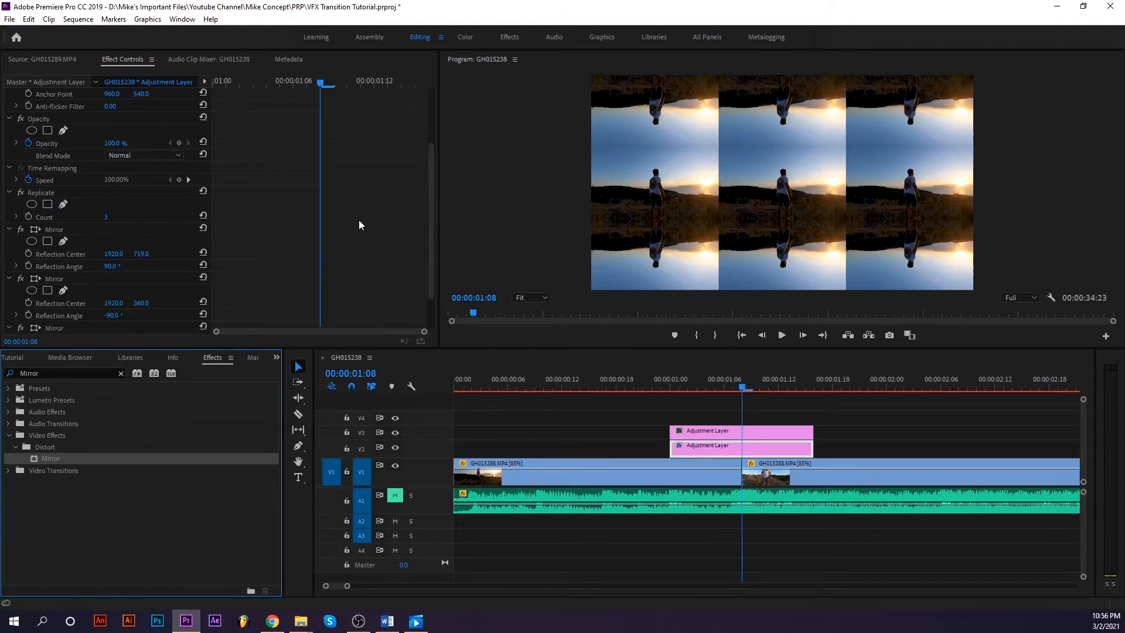
pyautogui.scroll(-2, 357, 220)
pyautogui.click(111, 315)
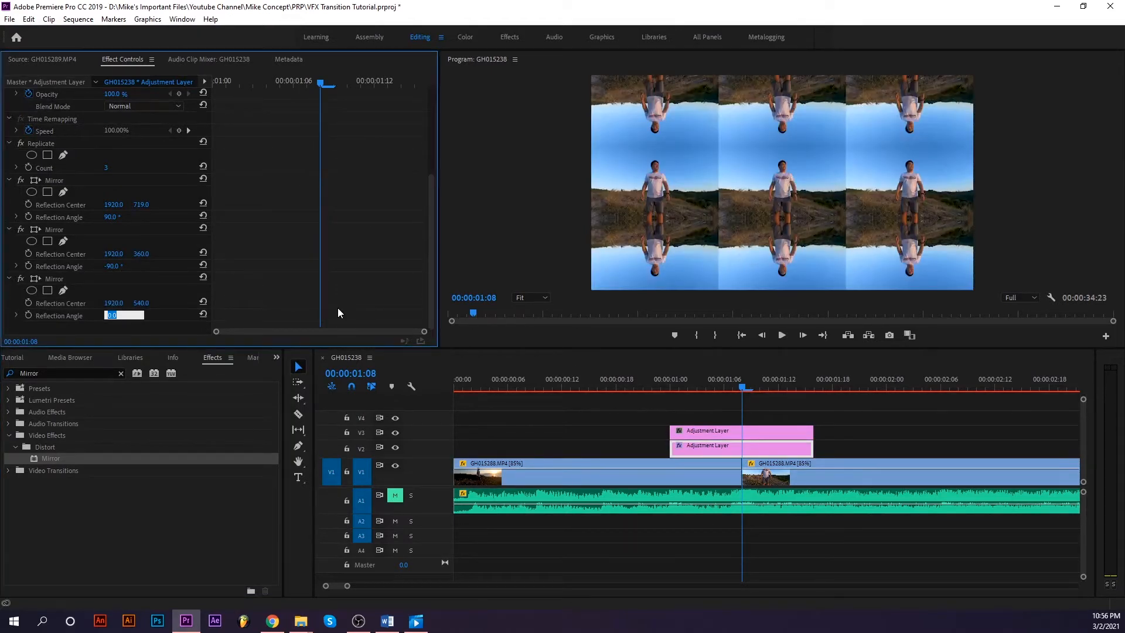
pyautogui.write('180')
pyautogui.press('Return')
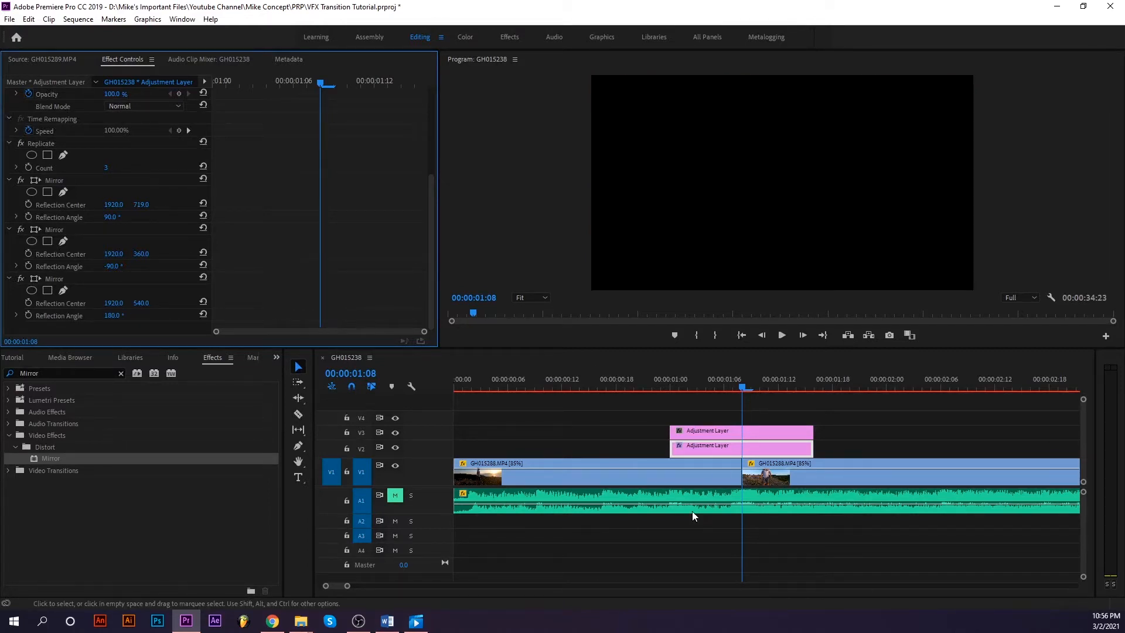
# - Set the third Mirror effect's horizontal Reflection Center to 640 and save the project
pyautogui.click(746, 451)
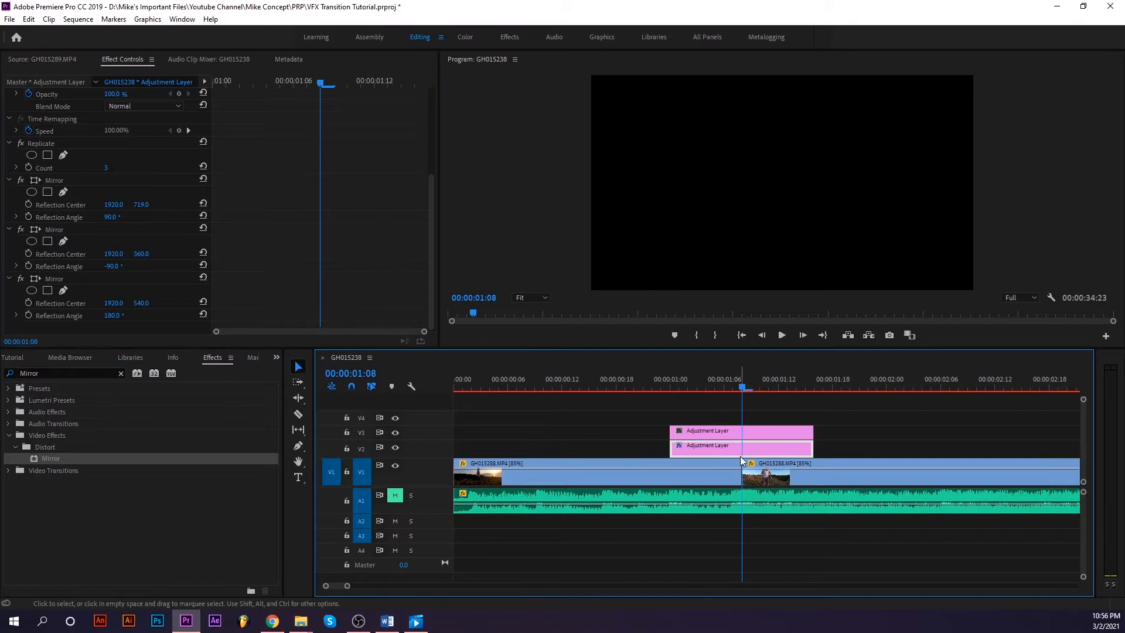
pyautogui.click(115, 305)
pyautogui.moveTo(114, 303); pyautogui.dragTo(0, 303)
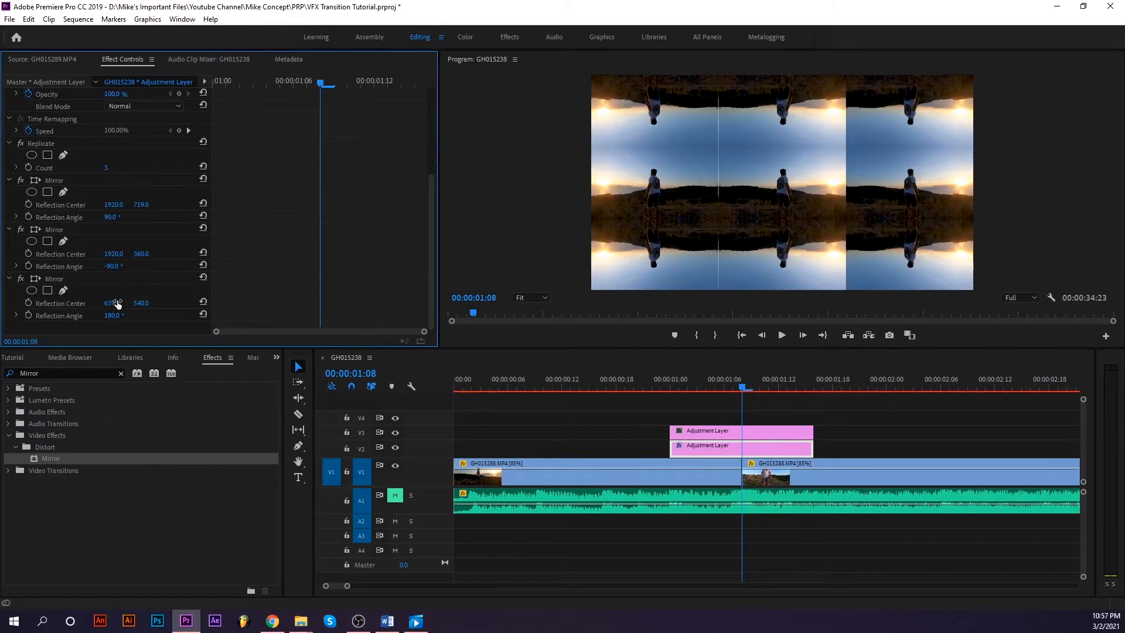
pyautogui.moveTo(116, 306); pyautogui.dragTo(117, 305)
pyautogui.hotkey('ctrl', 's')
# - Add a fourth Mirror effect to the V2 adjustment layer with Reflection Angle 360° and horizontal Reflection Center 1278, saving the project
pyautogui.click(51, 459)
pyautogui.moveTo(54, 458); pyautogui.dragTo(747, 450)
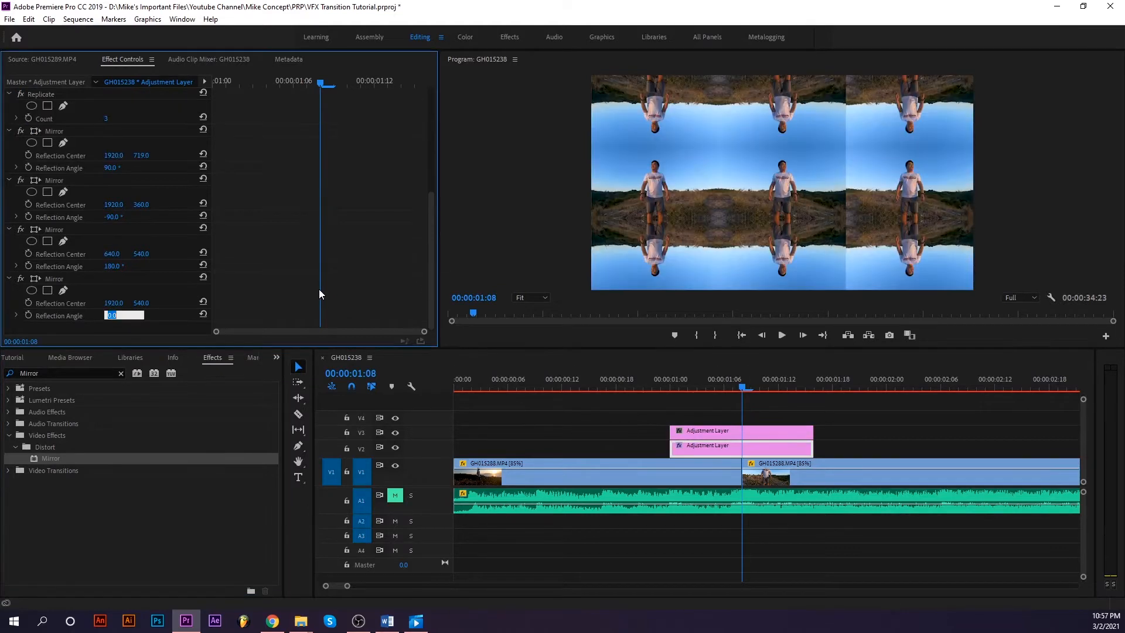
pyautogui.write('360')
pyautogui.press('Return')
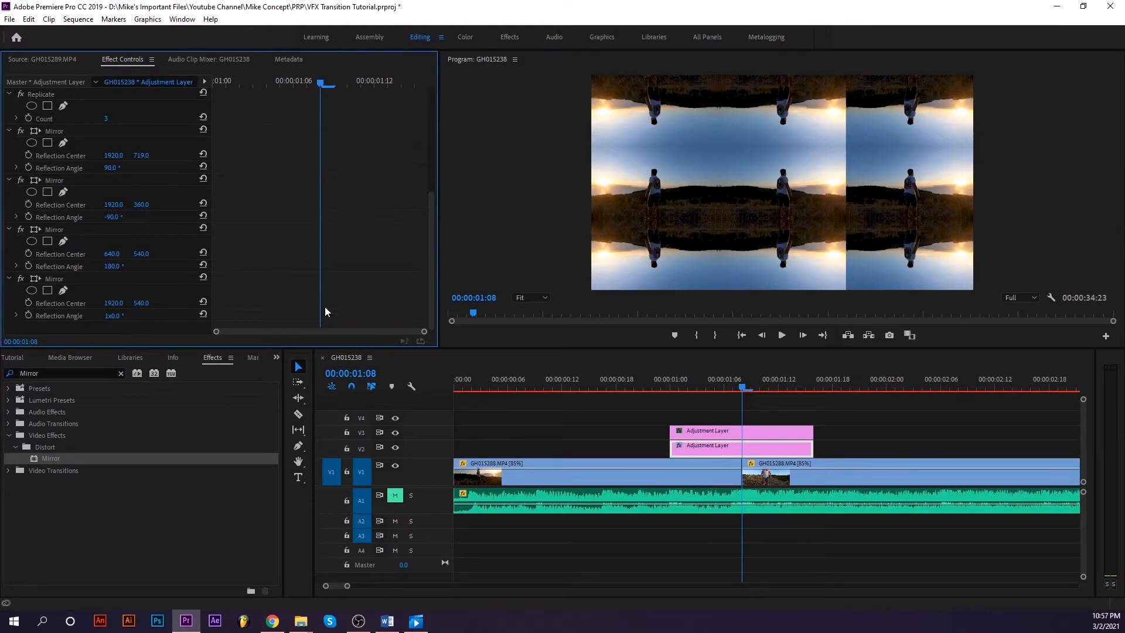
pyautogui.hotkey('ctrl', 's')
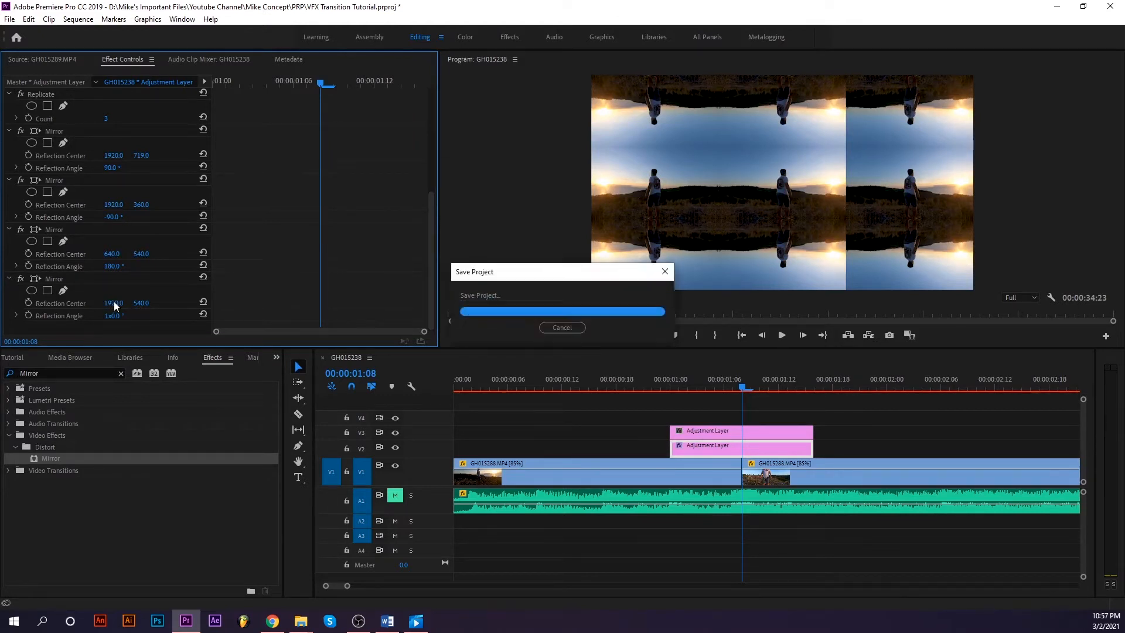
pyautogui.moveTo(115, 305); pyautogui.dragTo(1, 305)
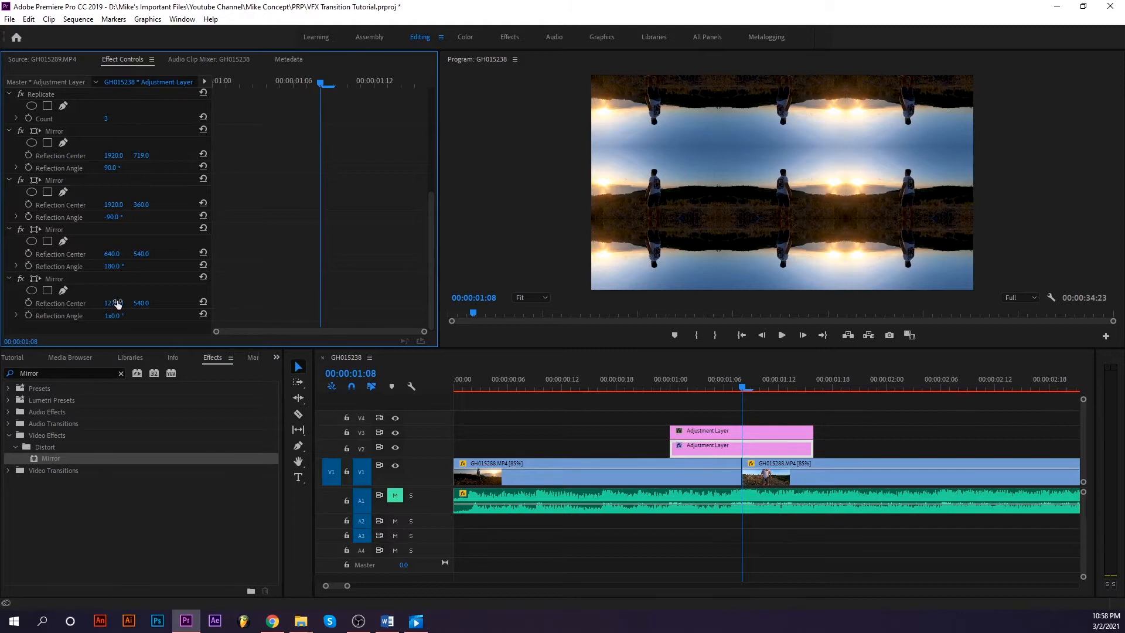
# - Play back the mirrored transition from 00:00:00:22 and review the V2 adjustment layer's effects at the cut
pyautogui.click(652, 387)
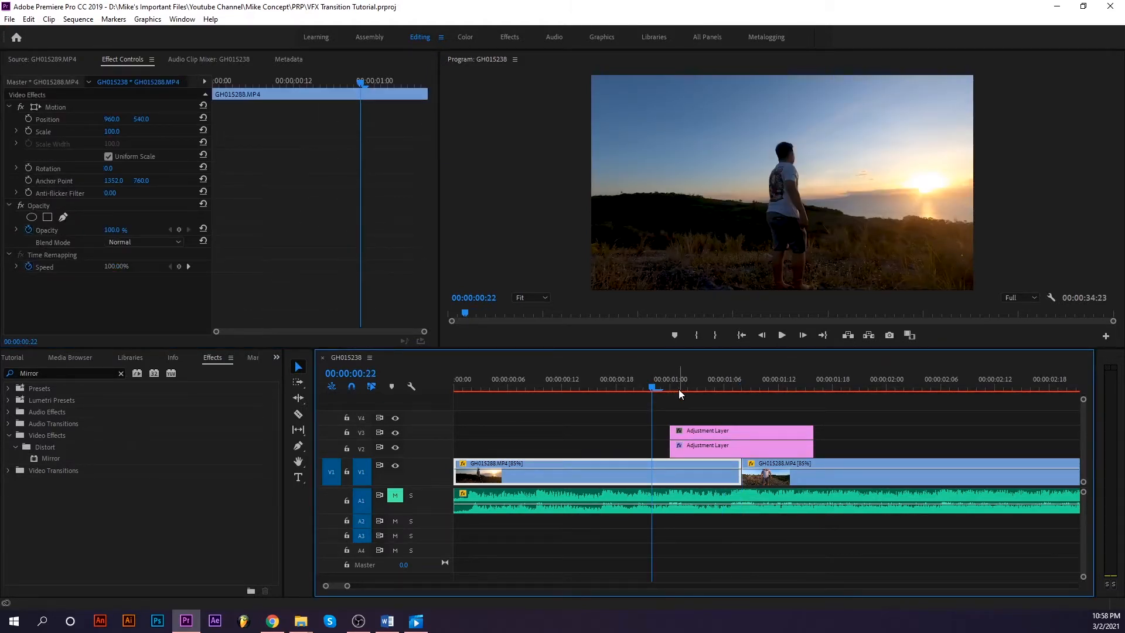
pyautogui.press('space')
pyautogui.click(743, 392)
pyautogui.click(750, 445)
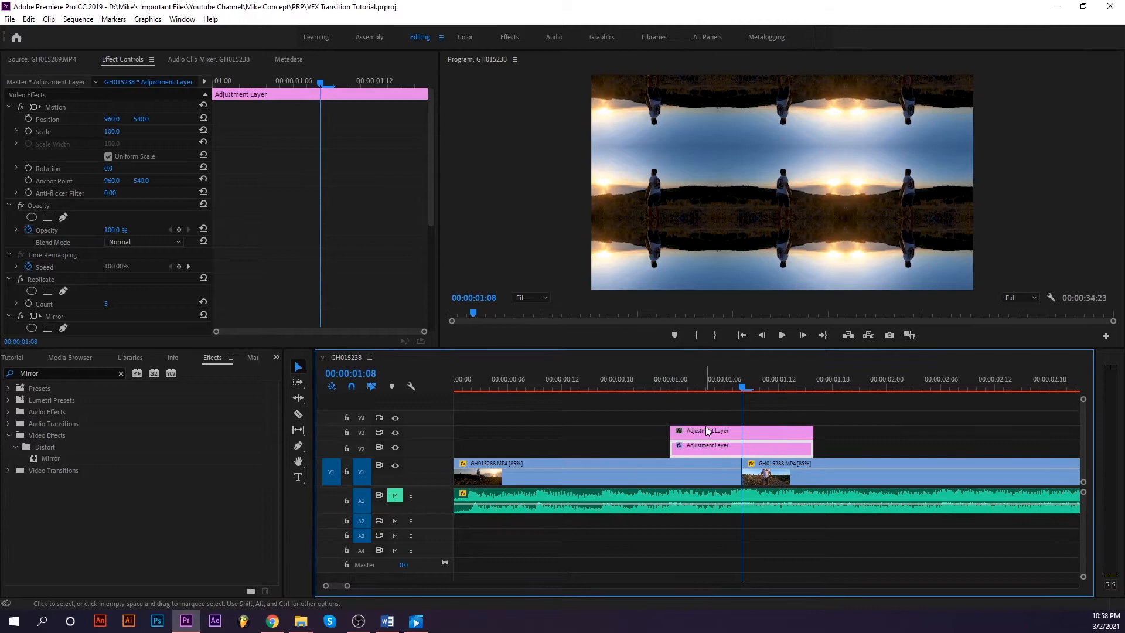
pyautogui.scroll(-5, 380, 279)
# - Find the Transform effect and apply it to the V3 adjustment layer, keeping Uniform Scale enabled
pyautogui.click(120, 373)
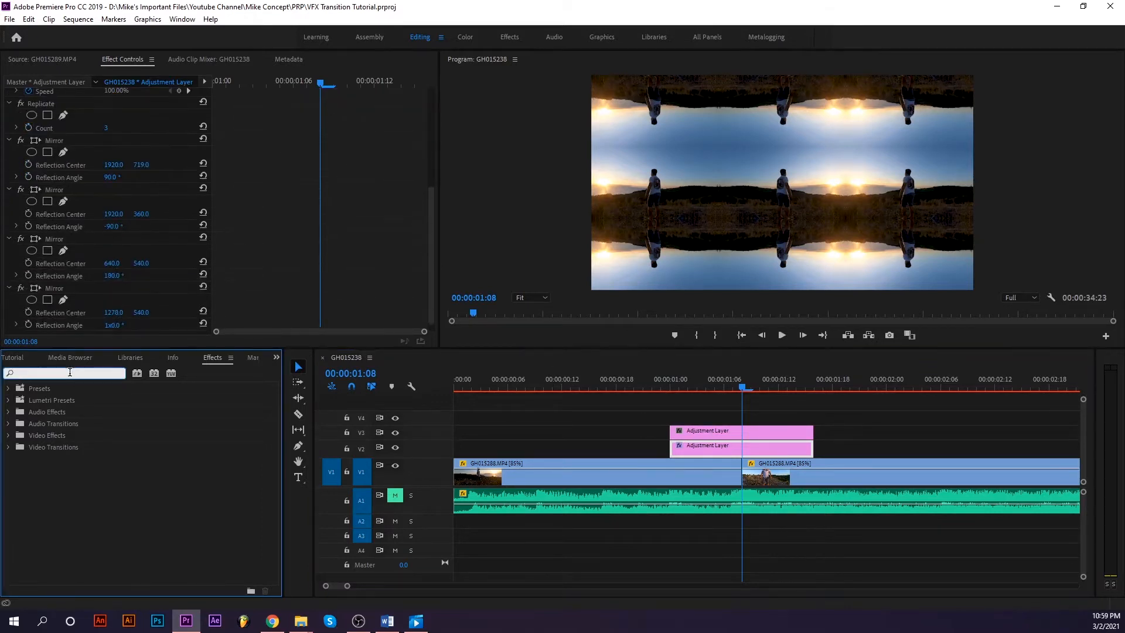
pyautogui.click(70, 372)
pyautogui.write('Transform')
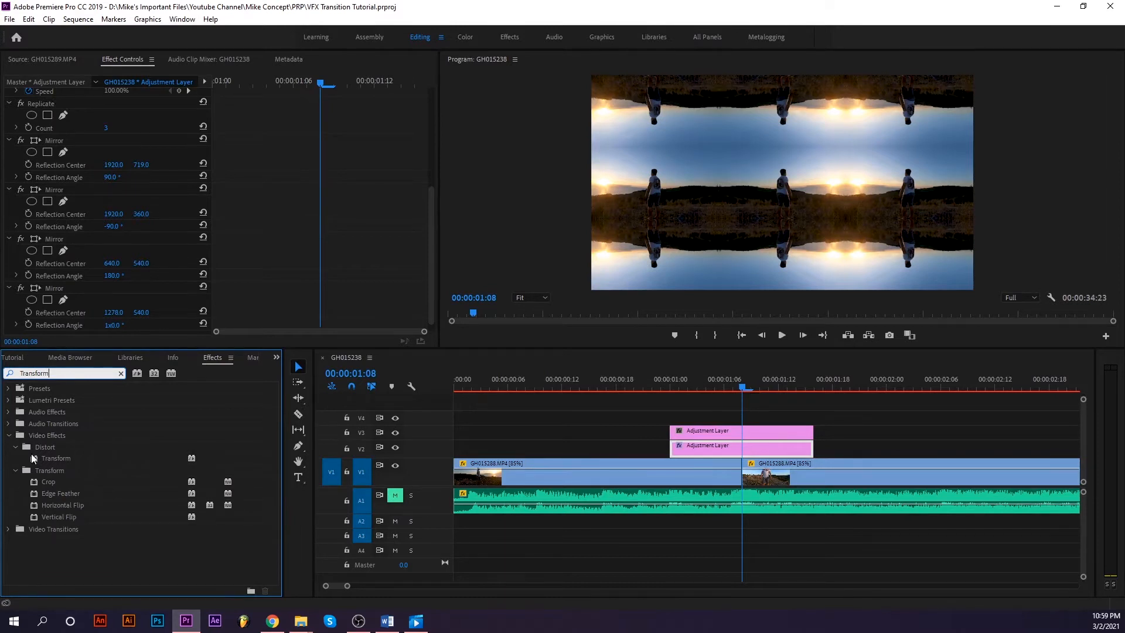
pyautogui.click(68, 458)
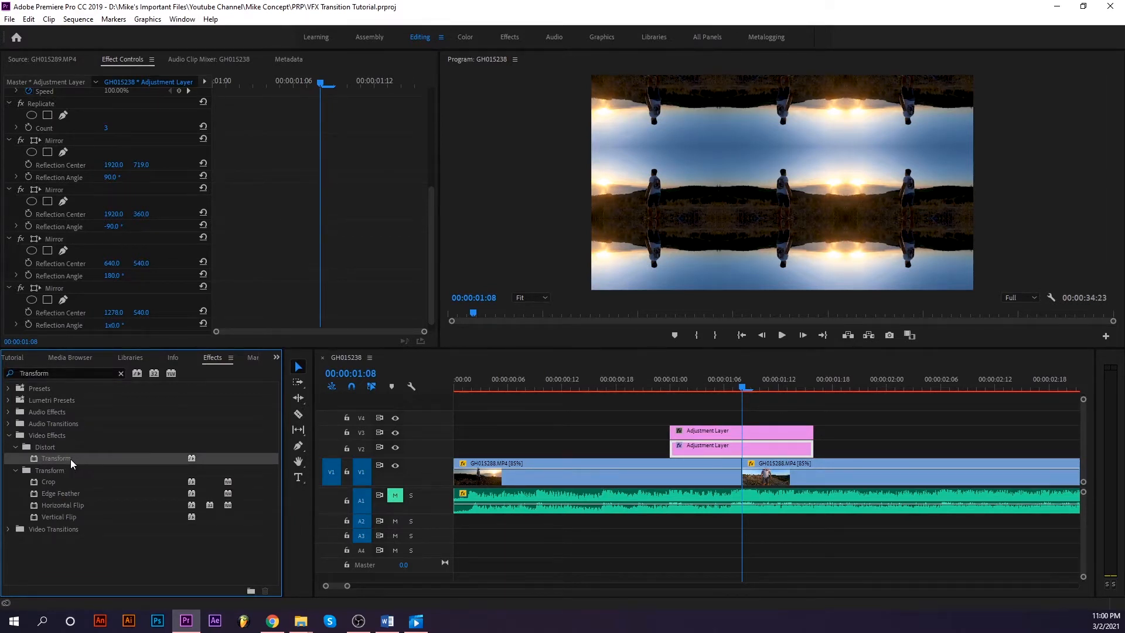
pyautogui.moveTo(71, 459); pyautogui.dragTo(744, 432)
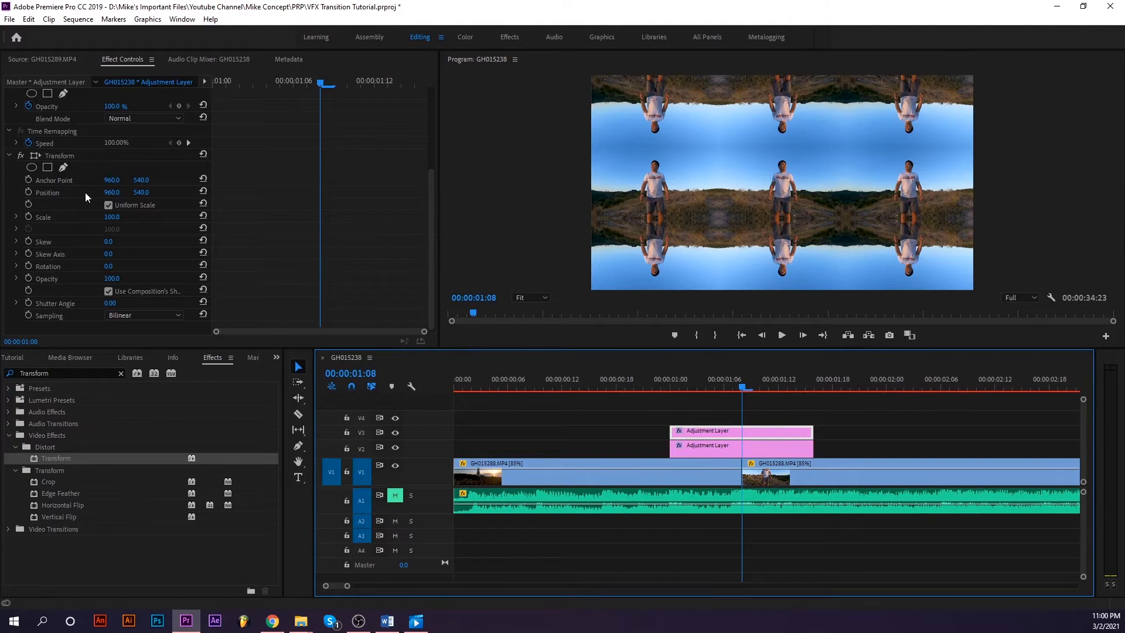
pyautogui.click(108, 205)
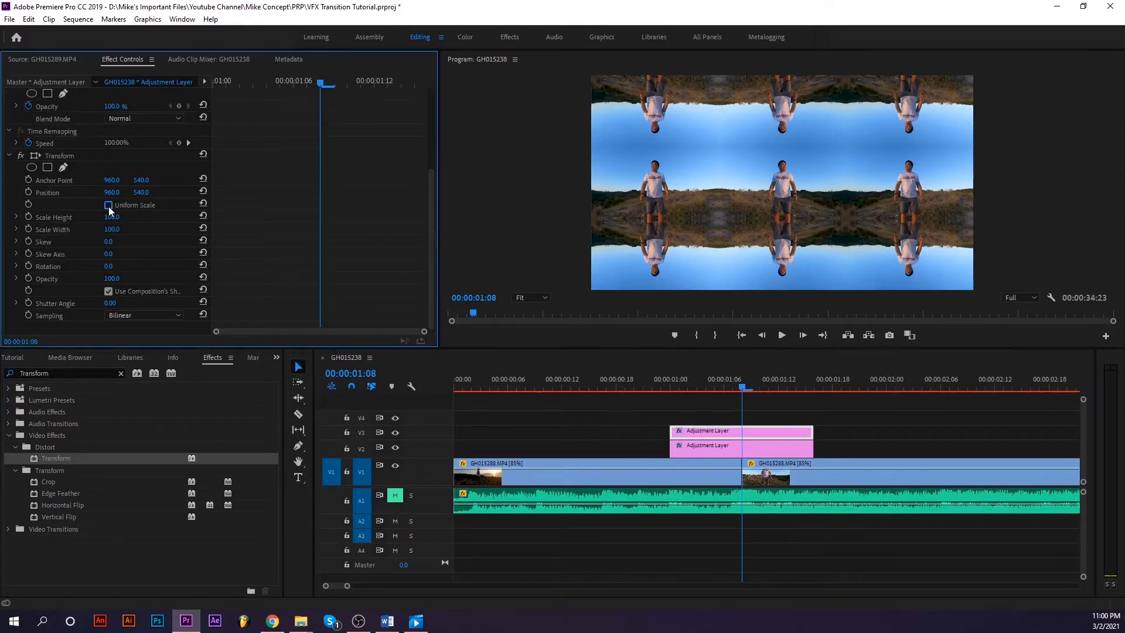
pyautogui.click(108, 205)
# - Split the V2 adjustment layer at 00:00:01:08, delete the part before the cut, and save the project
pyautogui.click(754, 443)
pyautogui.hotkey('ctrl', 'k')
pyautogui.press('Delete')
pyautogui.click(746, 433)
pyautogui.hotkey('ctrl', 's')
# - Add a Transform Scale keyframe of 100 at the start of the V3 adjustment layer
pyautogui.scroll(-2, 350, 274)
pyautogui.scroll(-3, 350, 275)
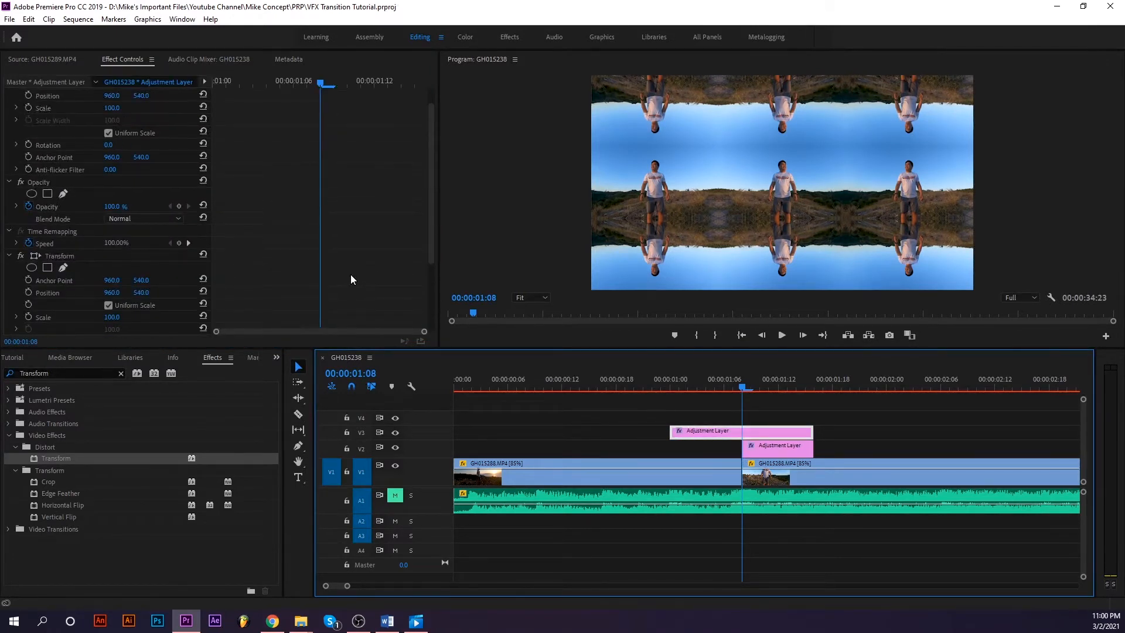
pyautogui.click(680, 392)
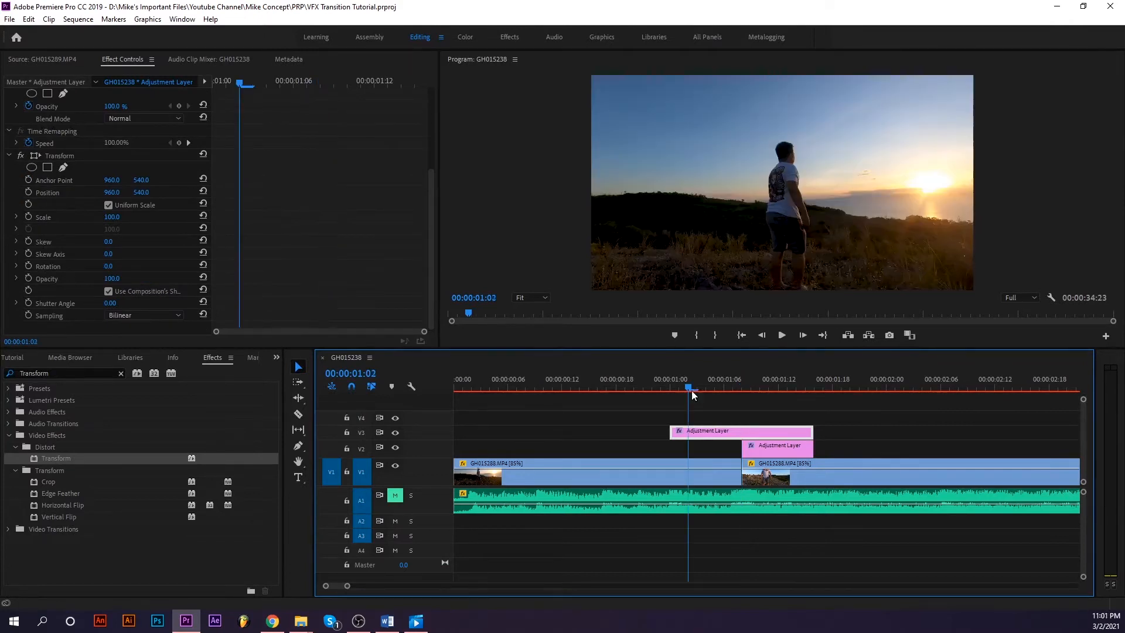
pyautogui.click(29, 217)
# - Add a Transform Scale keyframe of 300 at the end of the V3 adjustment layer
pyautogui.moveTo(677, 389); pyautogui.dragTo(814, 388)
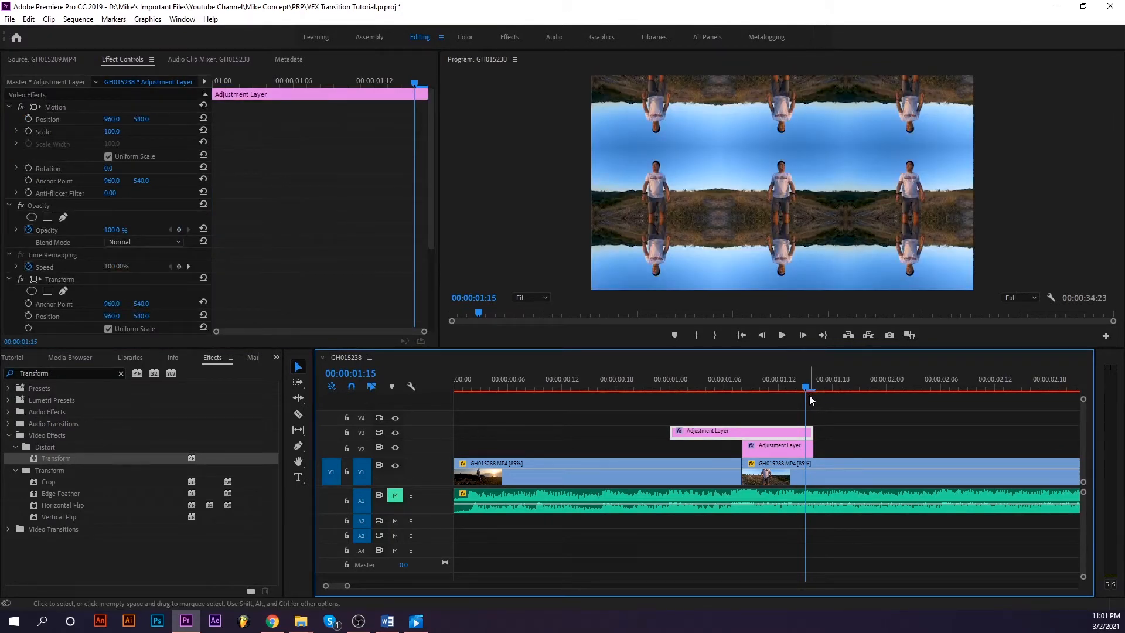
pyautogui.scroll(-4, 140, 223)
pyautogui.click(117, 218)
pyautogui.write('387.5')
pyautogui.press('Return')
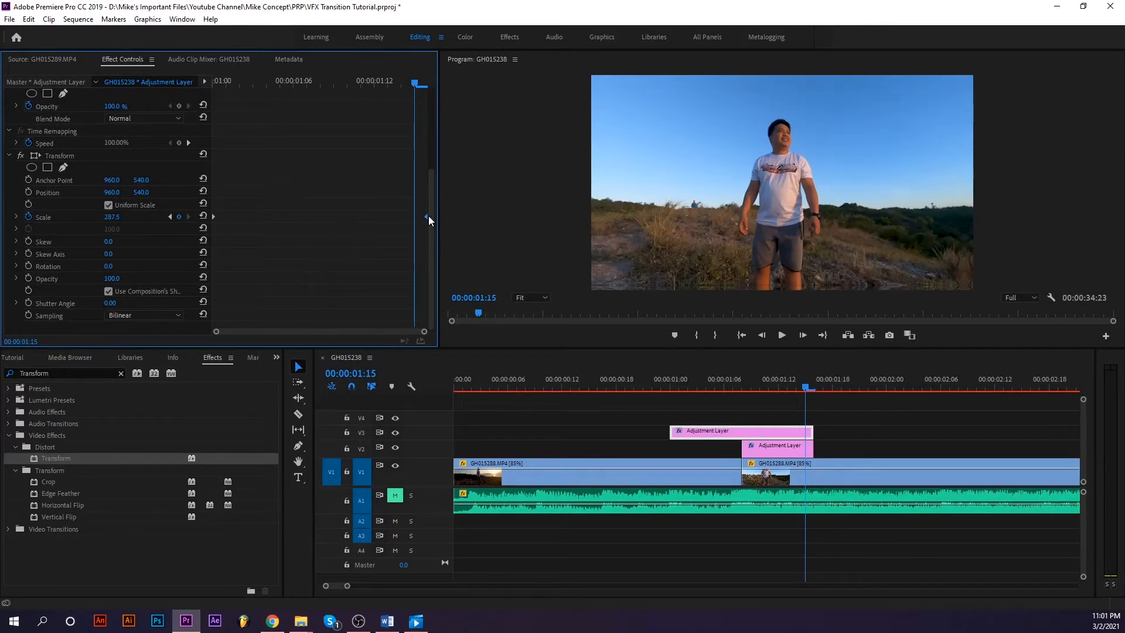
# - Play back and scrub through the transition to check the zoom animation
pyautogui.moveTo(806, 381); pyautogui.dragTo(650, 378)
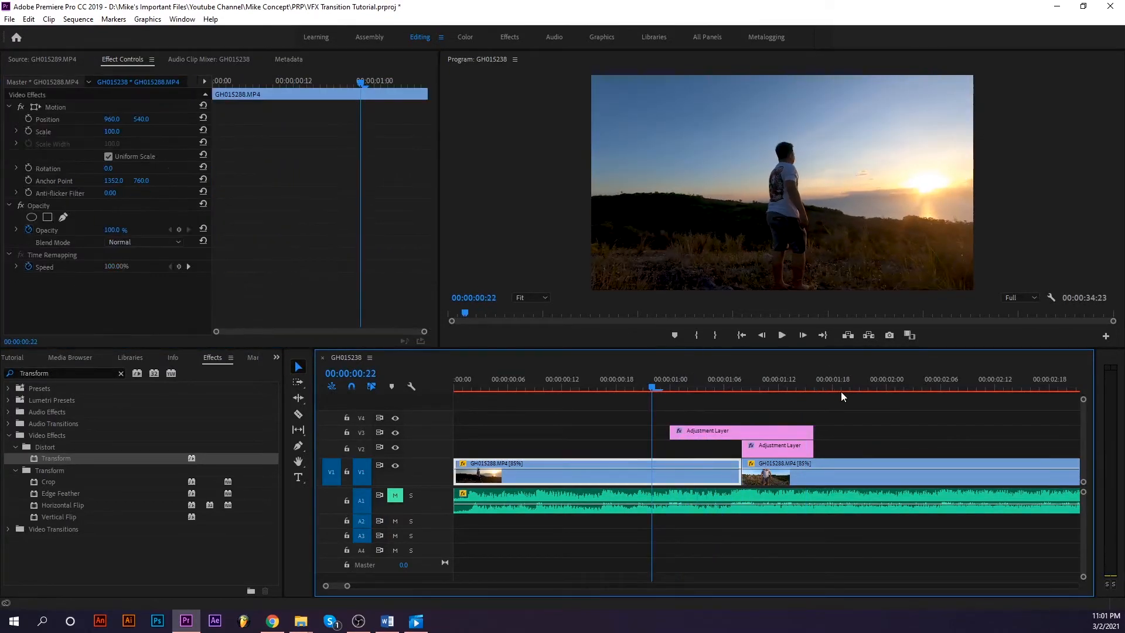
pyautogui.press('space')
pyautogui.moveTo(839, 392); pyautogui.dragTo(660, 389)
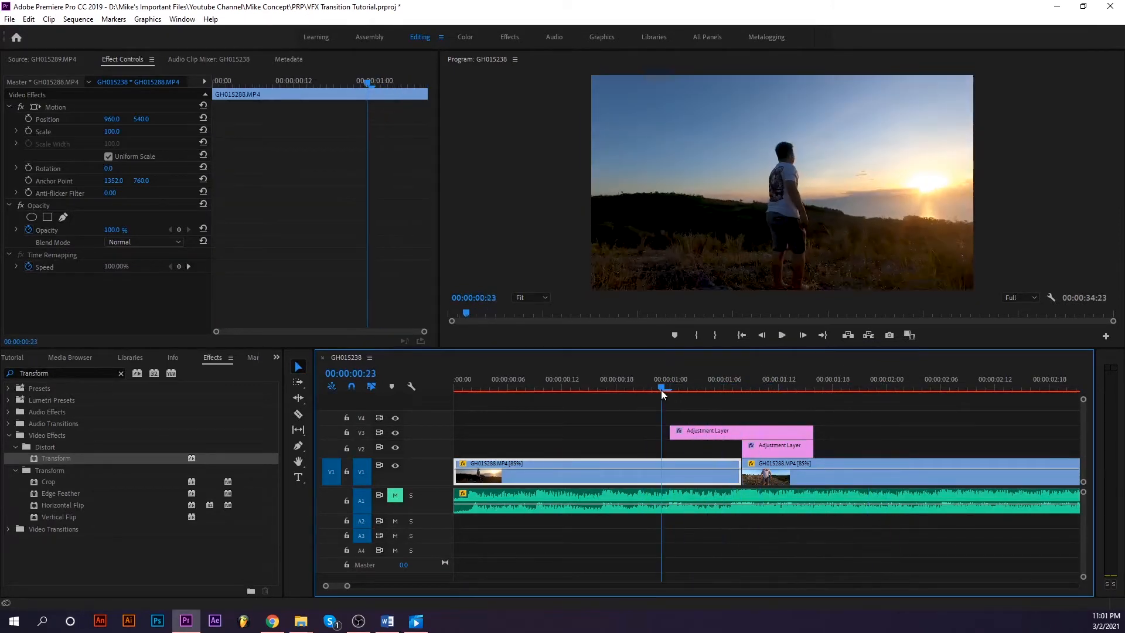
pyautogui.moveTo(778, 384); pyautogui.dragTo(625, 387)
# - Save the project, disable Use Composition's Shutter Angle in the V3 layer's Transform effect, and set Shutter Angle to 360
pyautogui.click(744, 379)
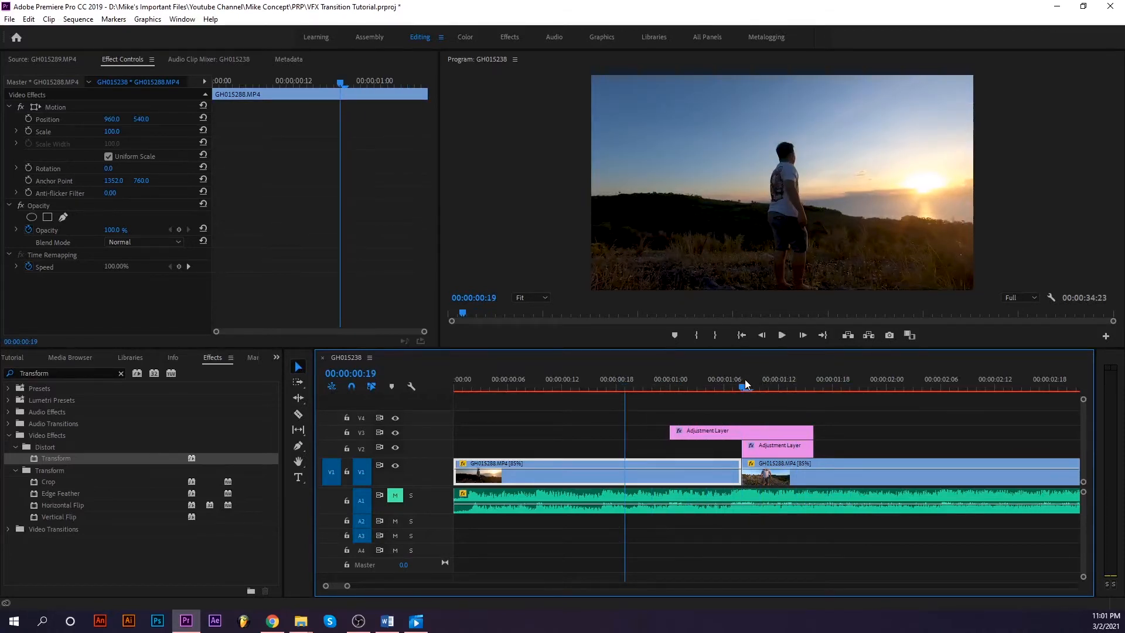
pyautogui.click(747, 430)
pyautogui.hotkey('ctrl', 's')
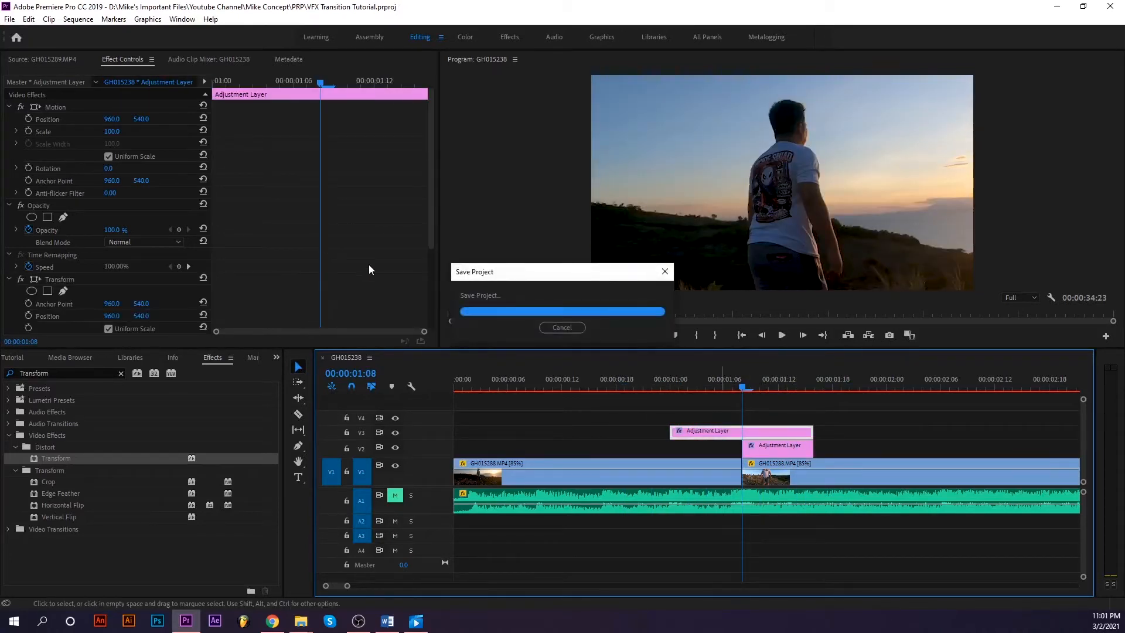
pyautogui.scroll(-5, 381, 260)
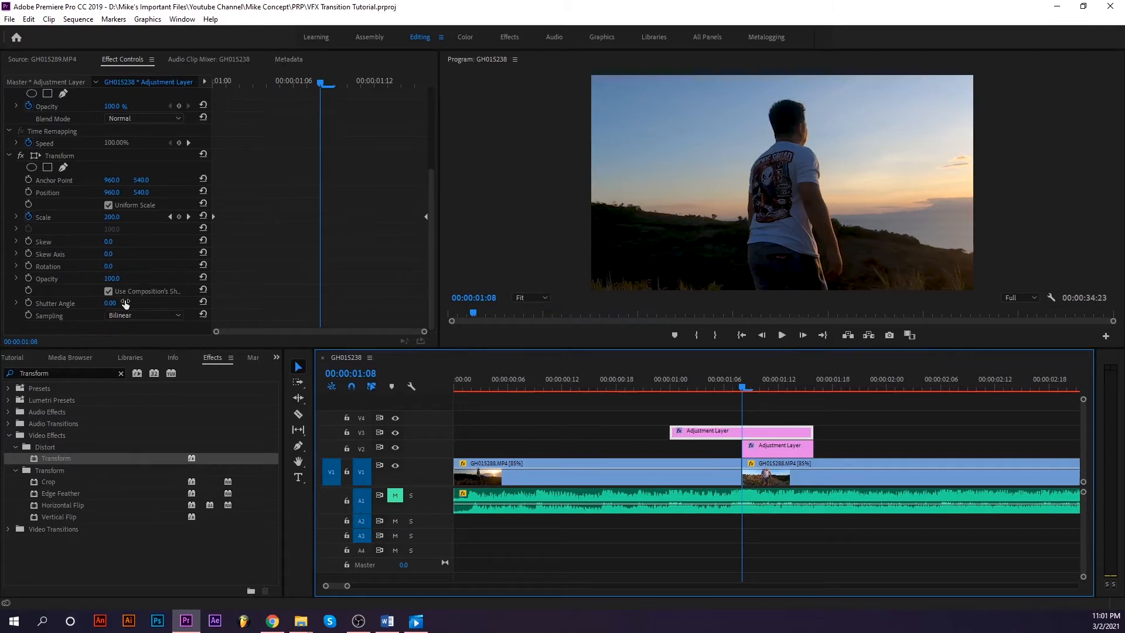
pyautogui.moveTo(212, 292); pyautogui.dragTo(284, 295)
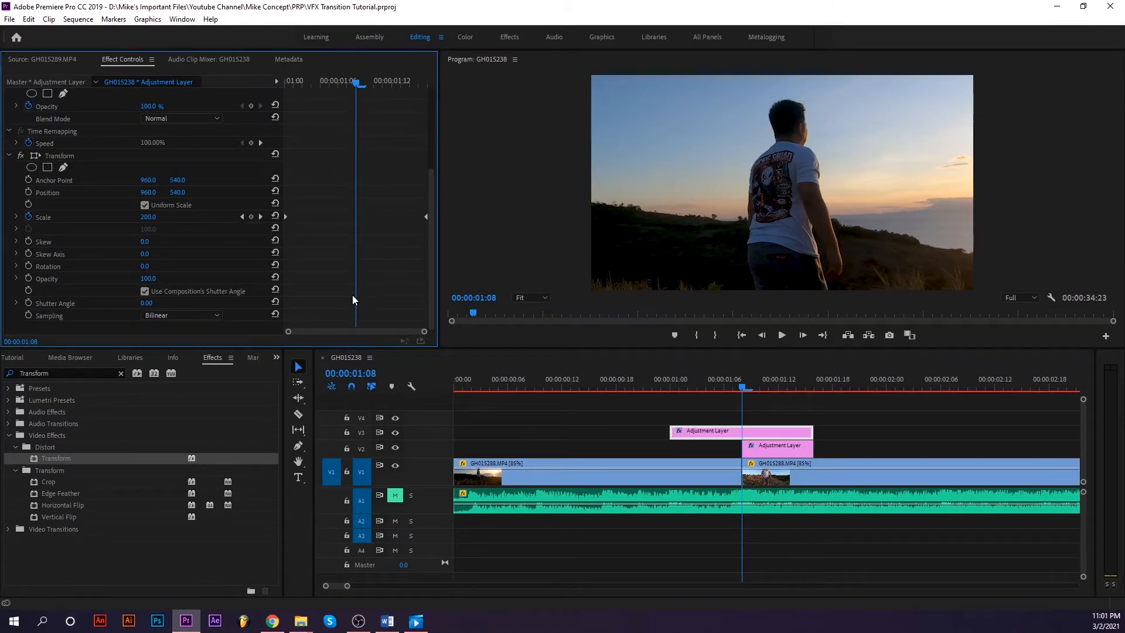
pyautogui.click(145, 292)
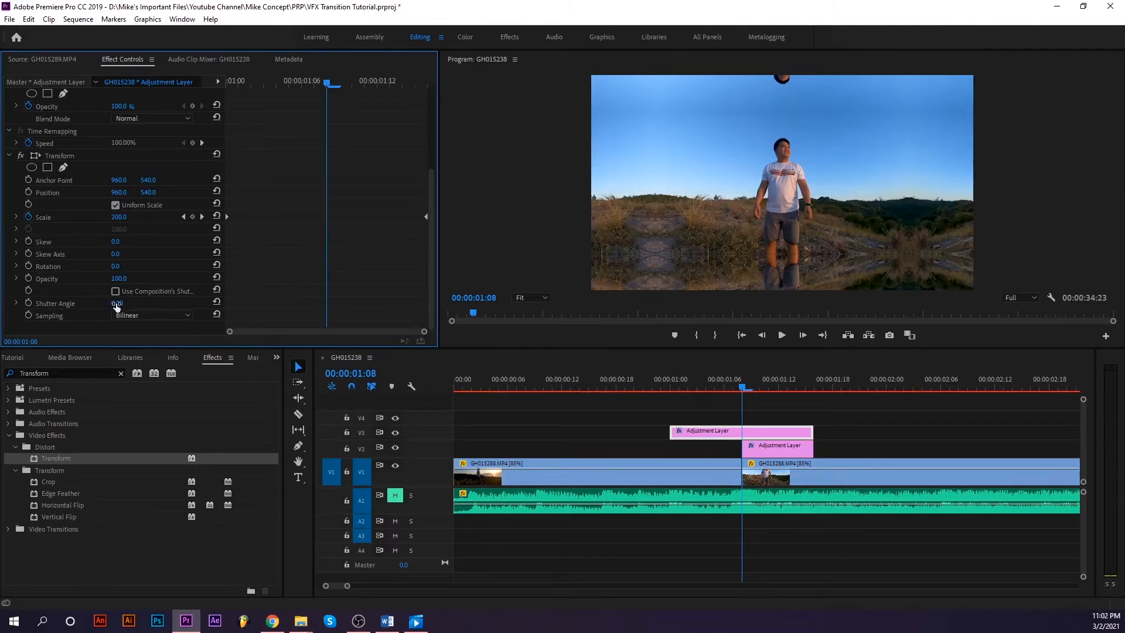
pyautogui.moveTo(117, 303); pyautogui.dragTo(225, 213)
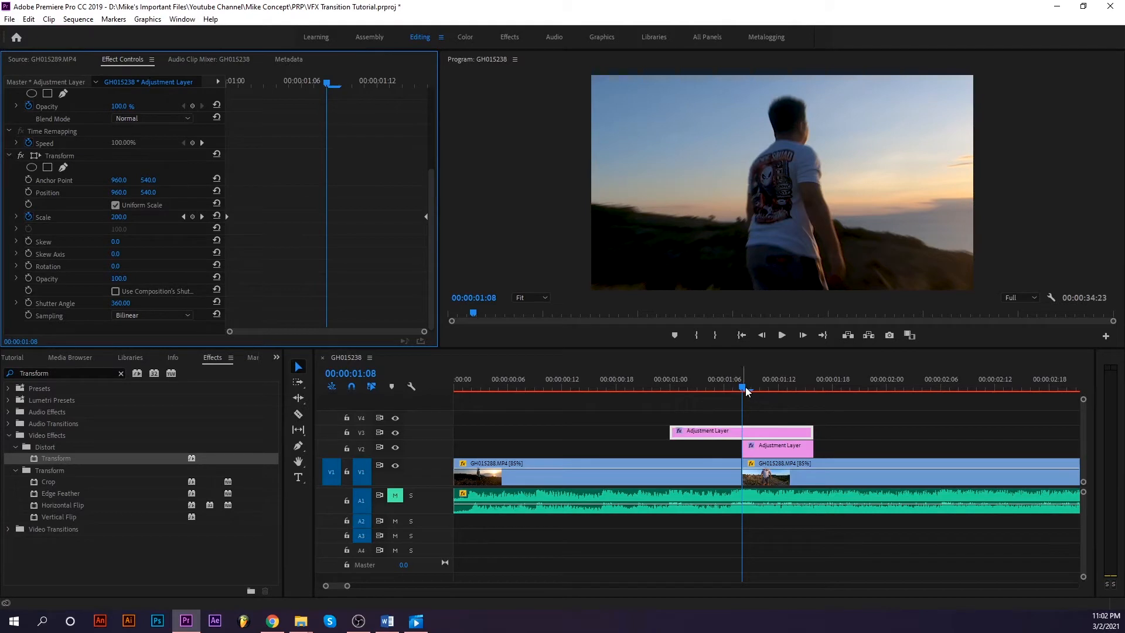
# - Save the project and play back the transition to check its motion blur
pyautogui.moveTo(742, 390); pyautogui.dragTo(643, 387)
pyautogui.hotkey('ctrl', 's')
pyautogui.press('space')
# - Ease out of the first Transform Scale keyframe on the V3 adjustment layer and lengthen its velocity handle
pyautogui.moveTo(783, 380); pyautogui.dragTo(741, 384)
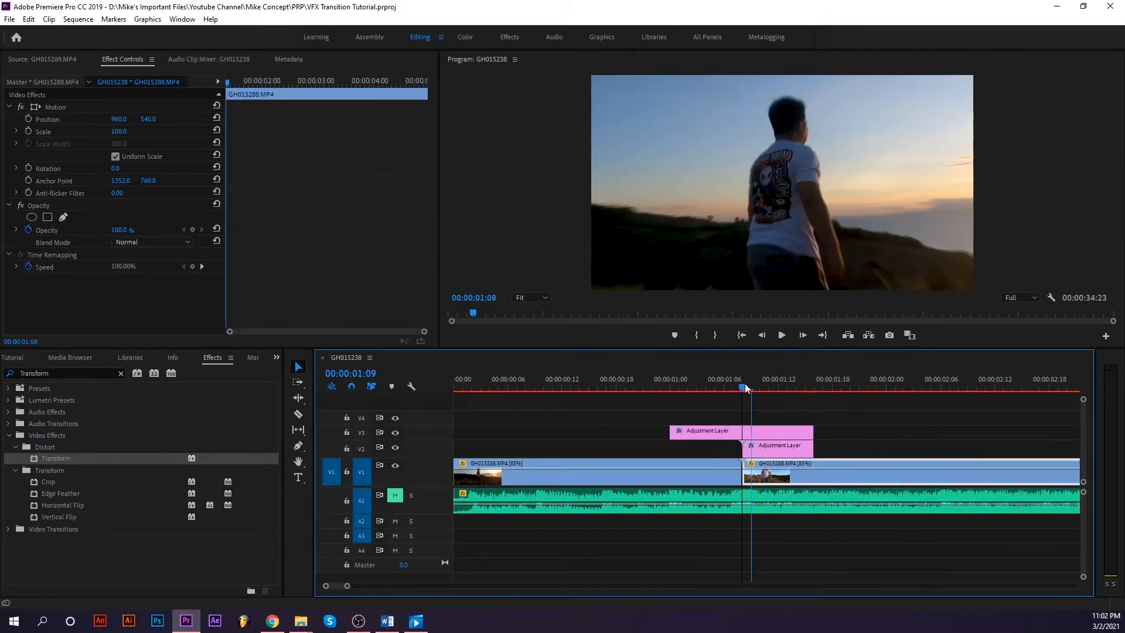
pyautogui.click(757, 431)
pyautogui.scroll(-5, 146, 263)
pyautogui.click(17, 223)
pyautogui.click(227, 223)
pyautogui.moveTo(260, 274); pyautogui.dragTo(288, 283)
# - Ease into the last Scale keyframe and adjust both velocity handles so the speed peaks at the cut at 00:00:01:08
pyautogui.moveTo(427, 223); pyautogui.dragTo(422, 222)
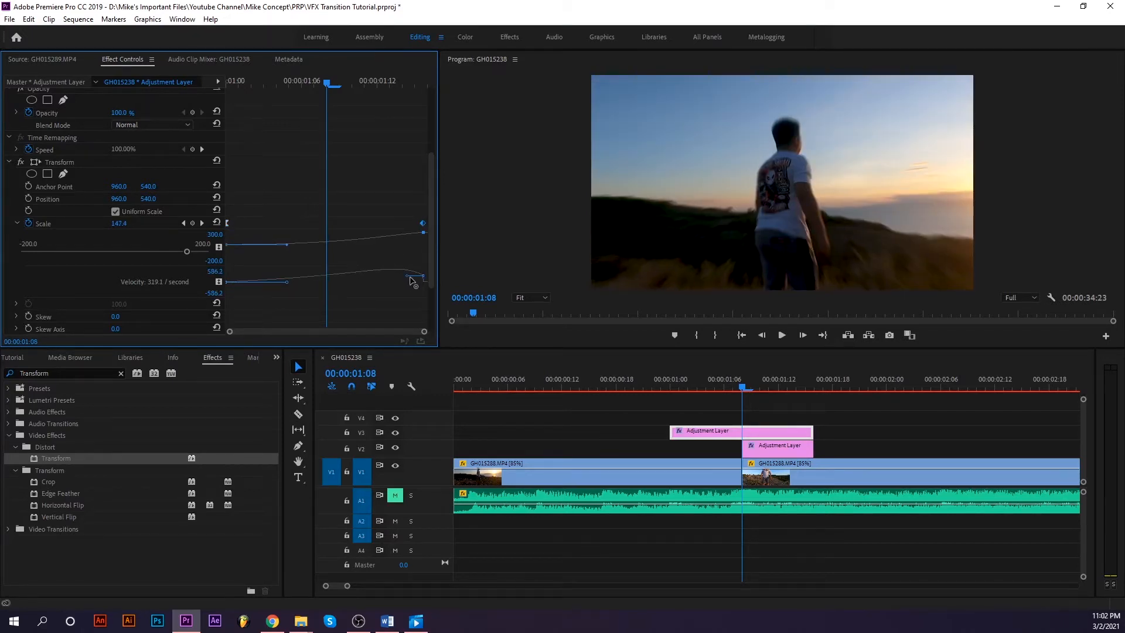
pyautogui.moveTo(406, 276); pyautogui.dragTo(361, 282)
pyautogui.moveTo(285, 287); pyautogui.dragTo(352, 283)
pyautogui.moveTo(354, 232); pyautogui.dragTo(352, 233)
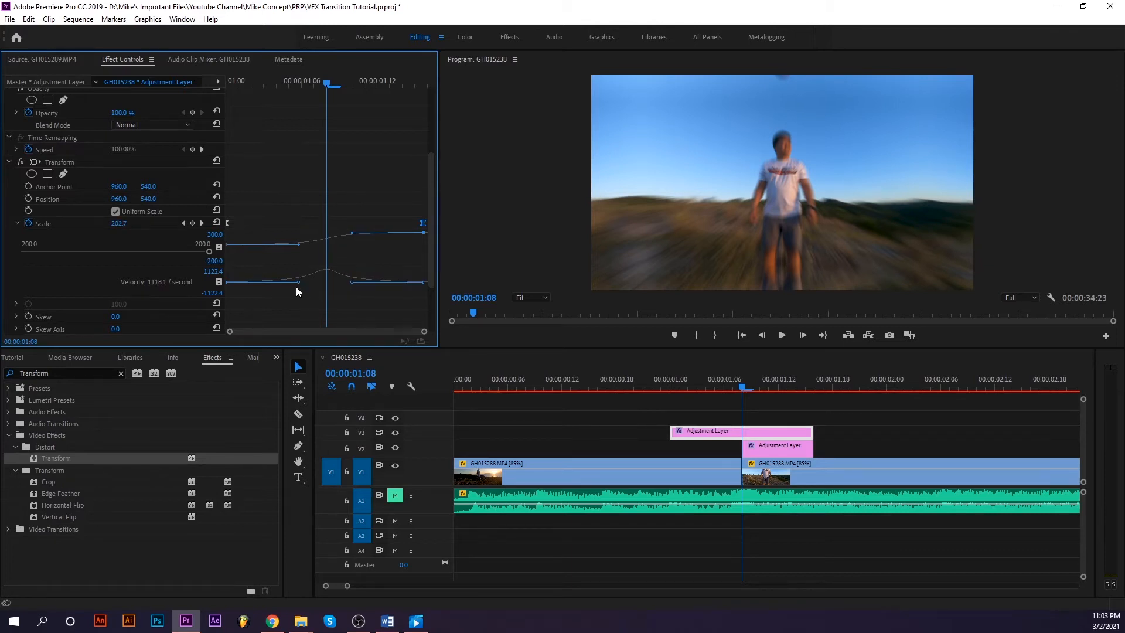
# - Save the project and preview the eased transition from the start of the V3 adjustment layer
pyautogui.click(669, 388)
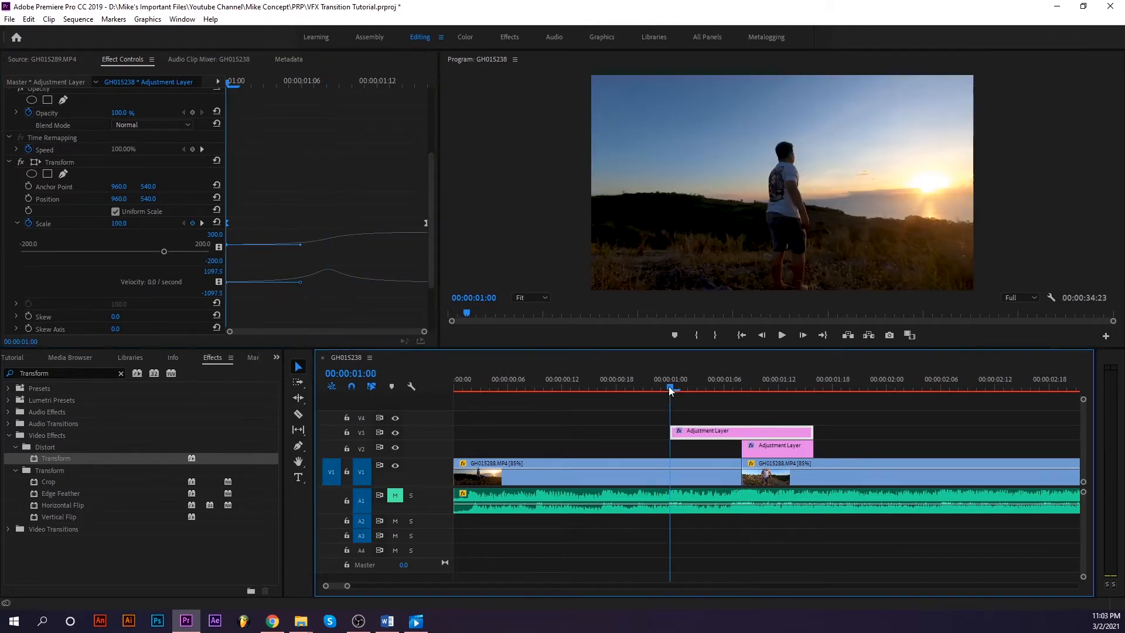
pyautogui.hotkey('ctrl', 's')
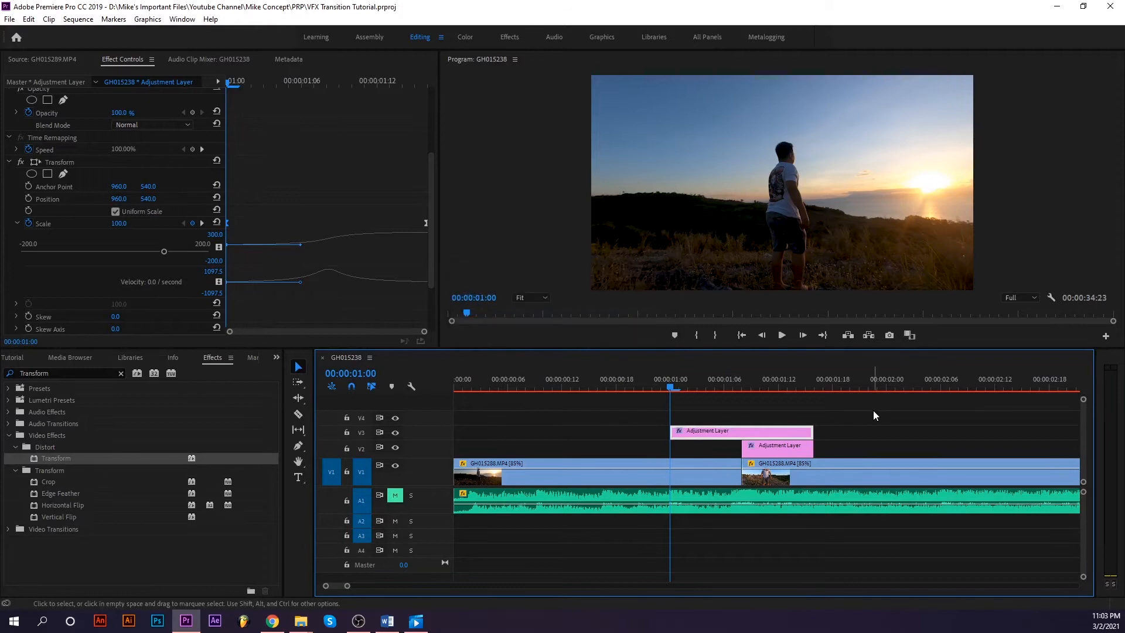
pyautogui.press('space')
pyautogui.moveTo(740, 391); pyautogui.dragTo(670, 402)
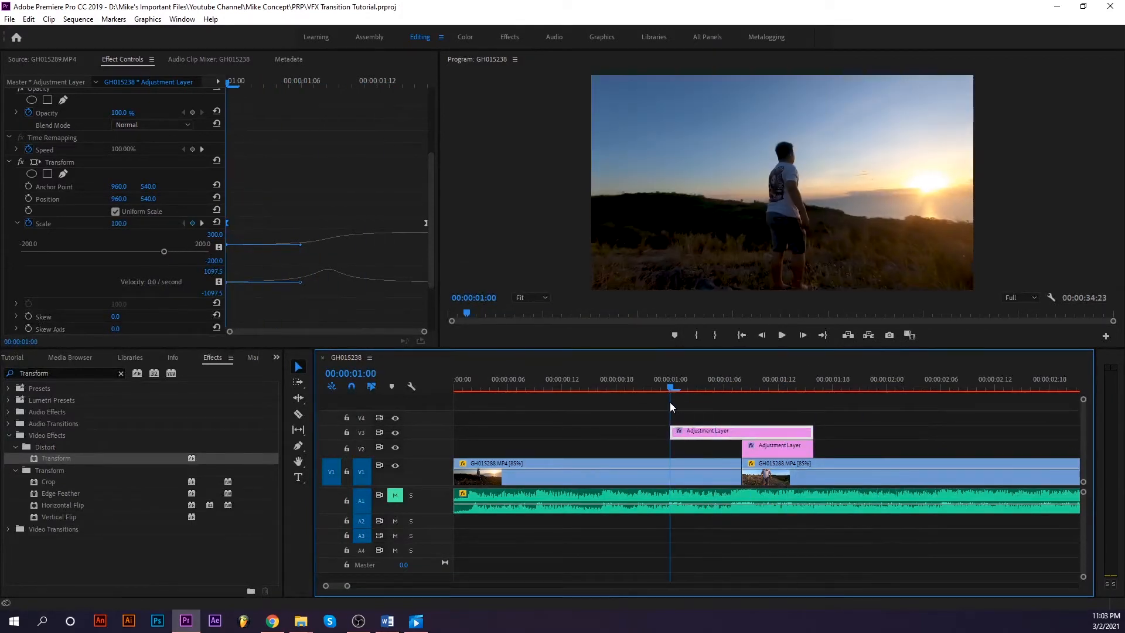
pyautogui.press('Left')
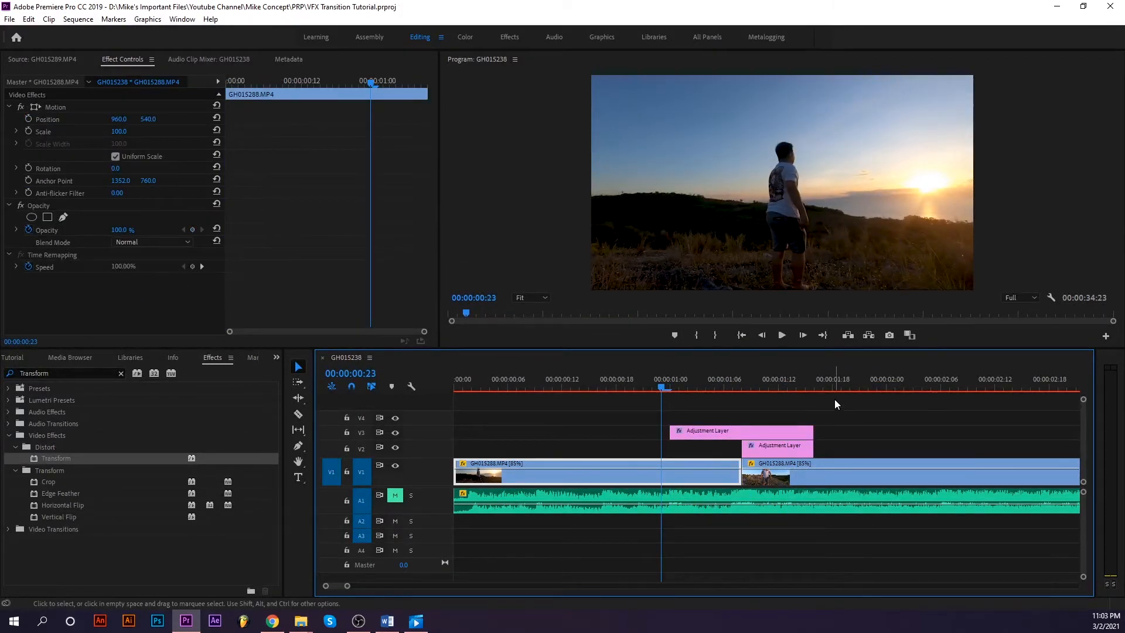
# - Play back the finished zoom transition and scrub back through it from the cut to its start
pyautogui.press('space')
pyautogui.click(752, 391)
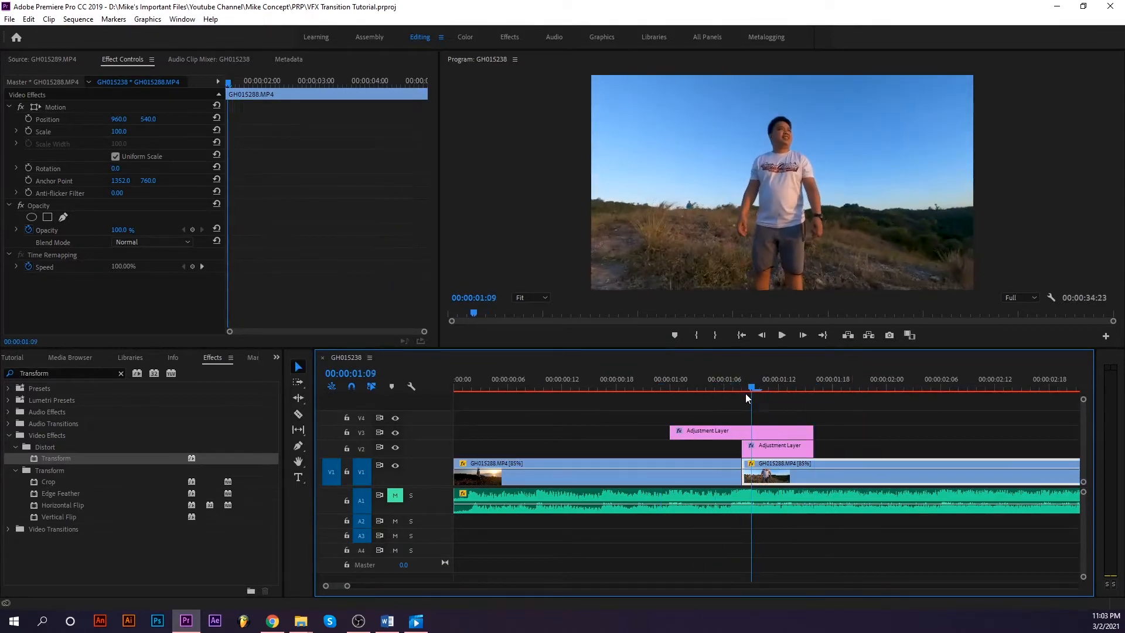
pyautogui.moveTo(751, 392); pyautogui.dragTo(665, 396)
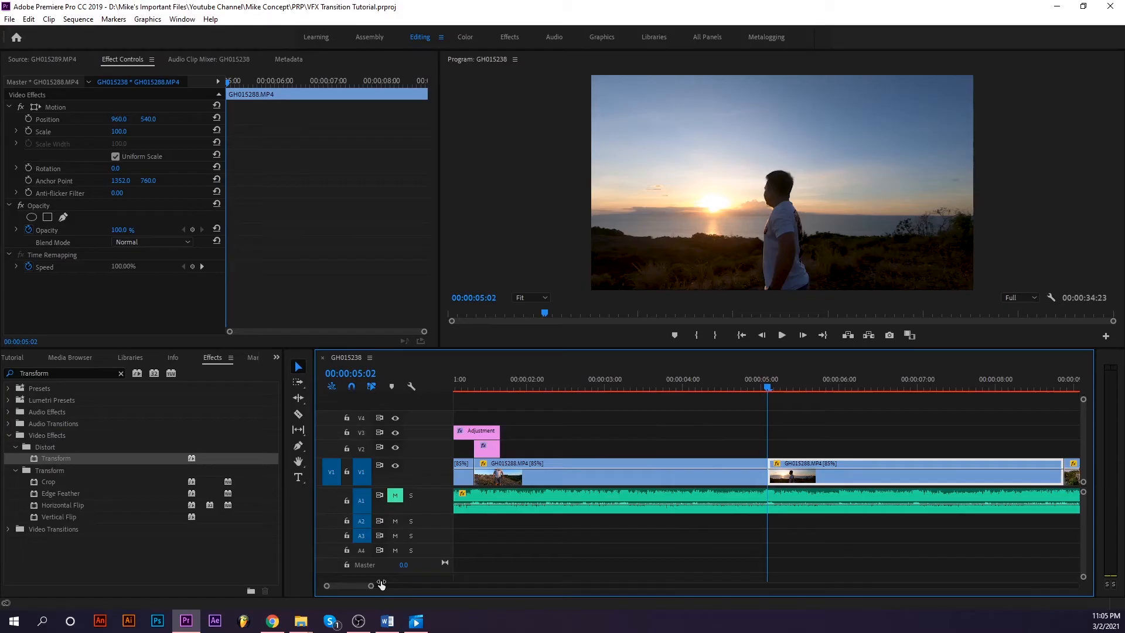
# - Create a new adjustment layer in the project with the default video settings
pyautogui.scroll(-2, 381, 584)
pyautogui.hotkey('shift', '1')
pyautogui.click(246, 584)
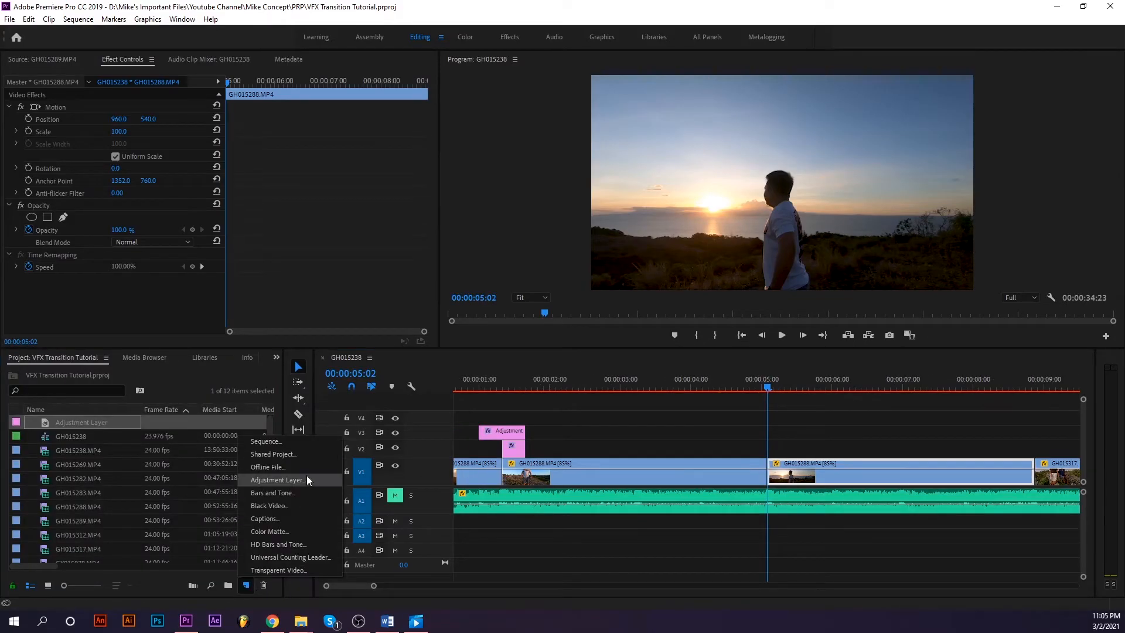
pyautogui.click(305, 479)
pyautogui.click(593, 349)
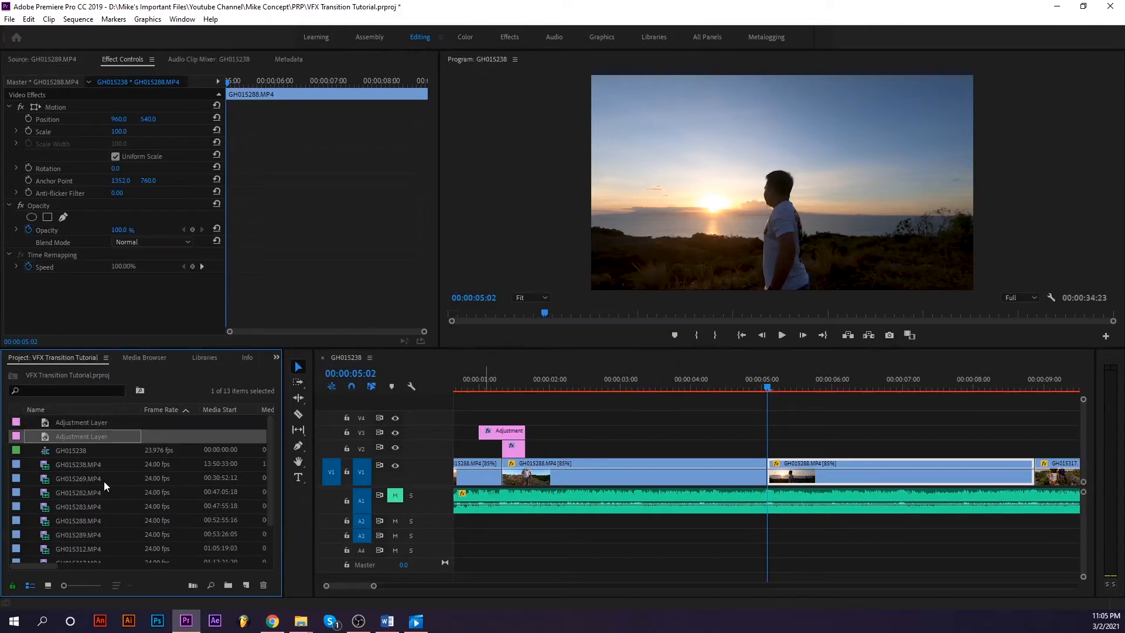
# - Place the new adjustment layer on V2 across the cut at 00:00:05:02 and trim it to run from 00:00:04:18 to 00:00:05:10
pyautogui.moveTo(68, 435); pyautogui.dragTo(709, 450)
pyautogui.click(879, 448)
pyautogui.moveTo(1043, 448); pyautogui.dragTo(804, 448)
pyautogui.press('c')
pyautogui.click(741, 449)
pyautogui.press('v')
pyautogui.click(729, 450)
pyautogui.press('Delete')
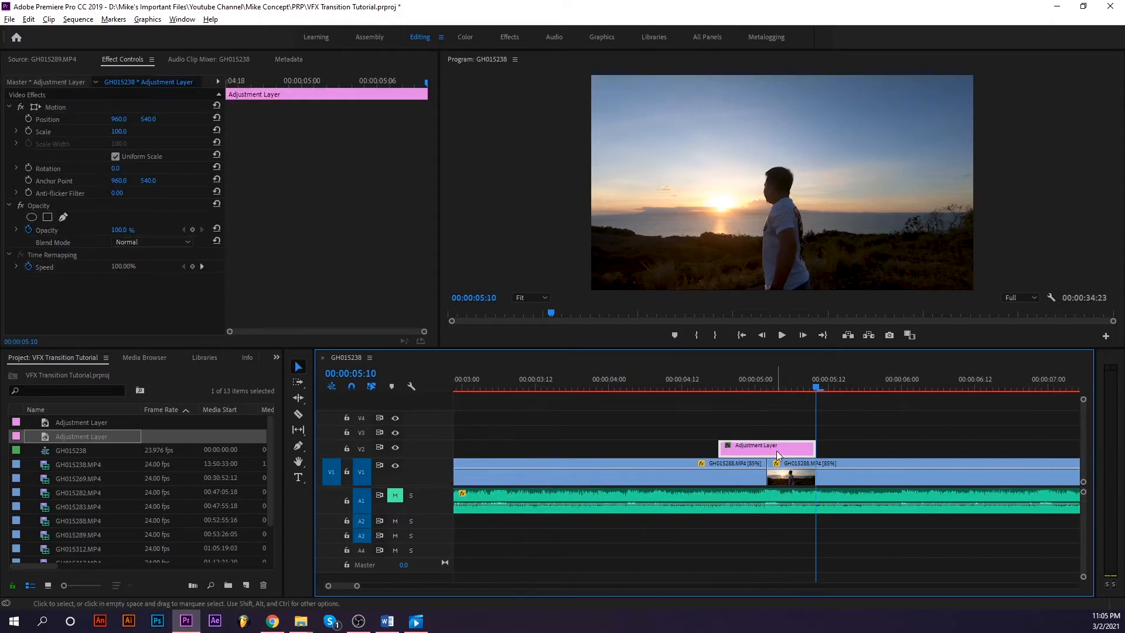
# - Duplicate the trimmed adjustment layer onto V3 directly above it and save the project
pyautogui.moveTo(777, 450); pyautogui.dragTo(778, 436)
pyautogui.hotkey('ctrl', 's')
pyautogui.click(766, 382)
pyautogui.moveTo(355, 586); pyautogui.dragTo(359, 587)
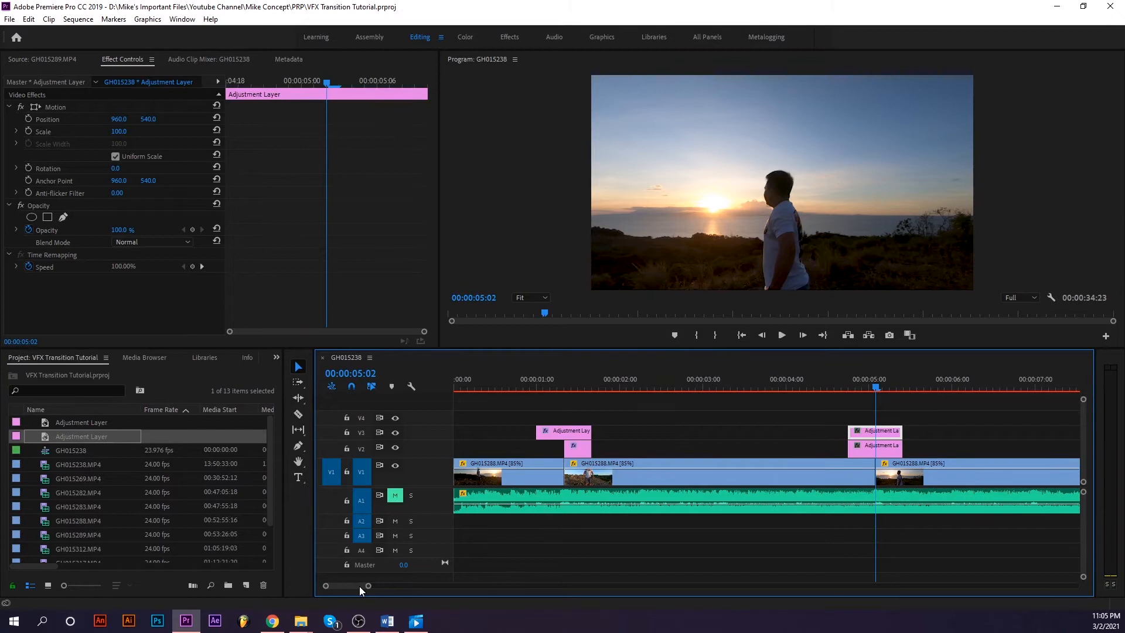
# - Copy the Replicate effect from the first transition's V2 adjustment layer to the second transition's V2 adjustment layer
pyautogui.click(577, 449)
pyautogui.scroll(-3, 302, 238)
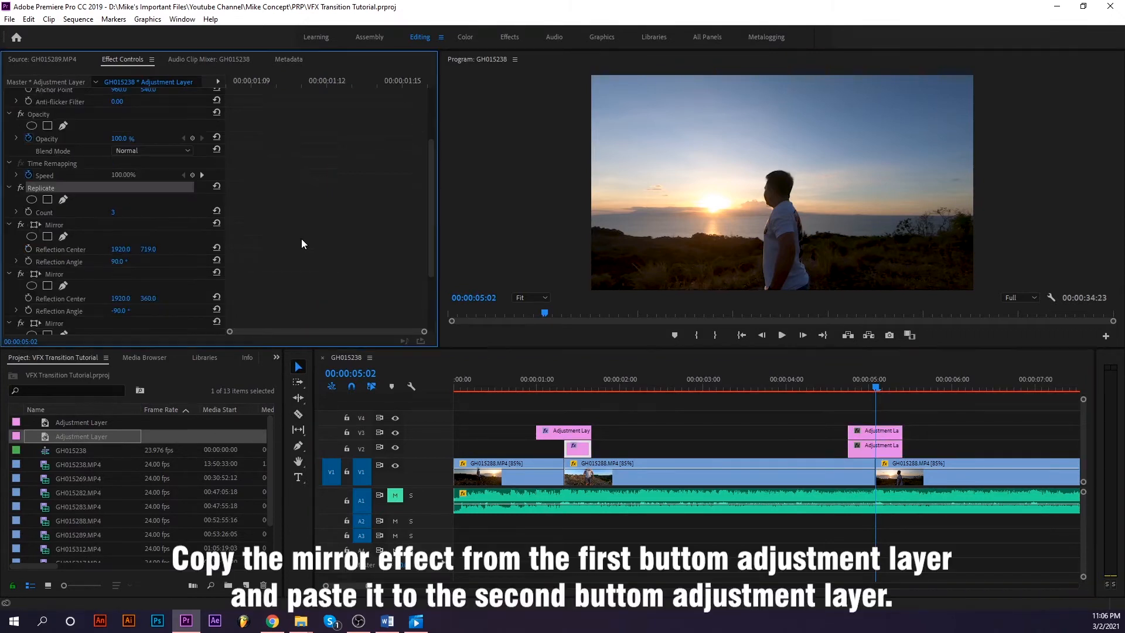
pyautogui.click(893, 448)
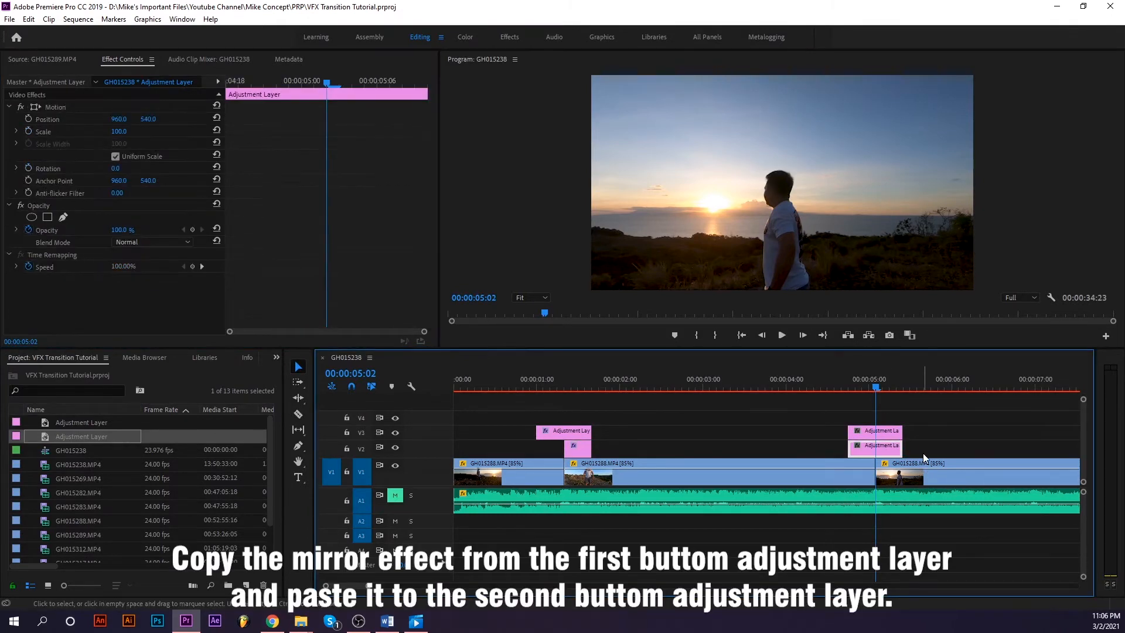
pyautogui.hotkey('ctrl', 'v')
# - Copy the first Mirror effect from the first transition's V2 adjustment layer to the second transition's V2 layer
pyautogui.click(579, 451)
pyautogui.scroll(-1, 284, 310)
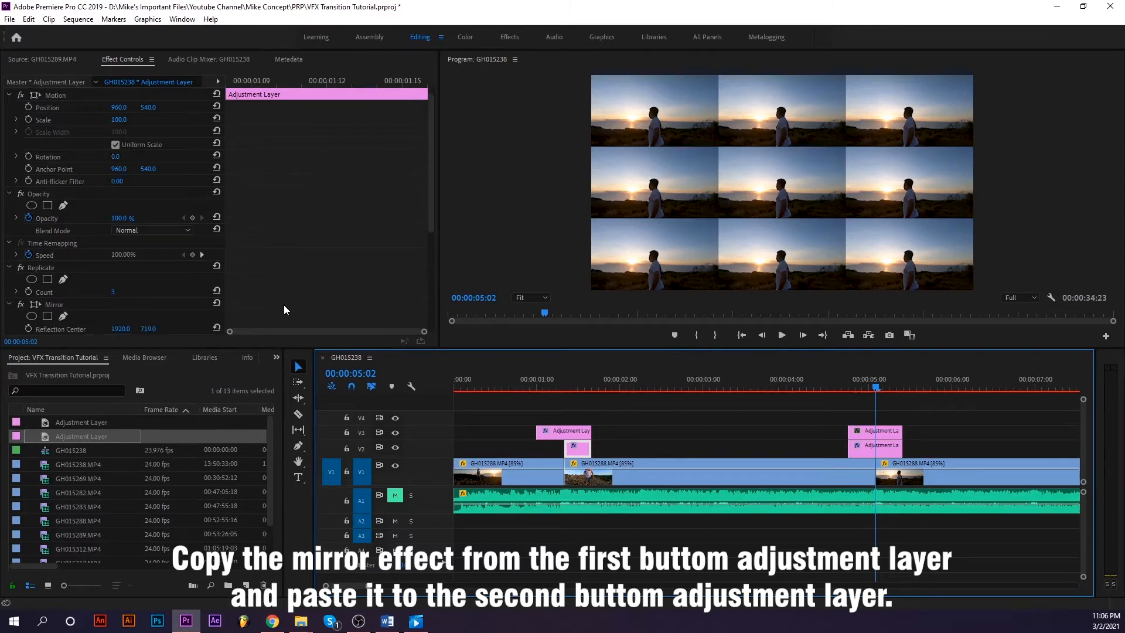
pyautogui.scroll(-1, 276, 310)
pyautogui.click(58, 190)
pyautogui.click(875, 450)
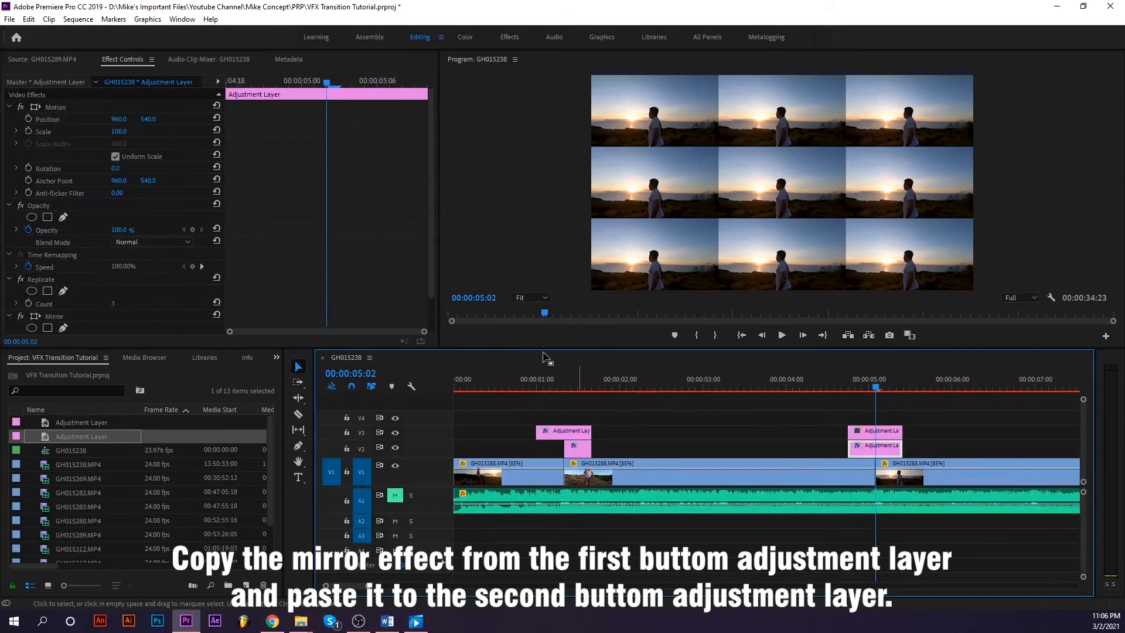
pyautogui.hotkey('ctrl', 'v')
# - Copy the second Mirror effect from the first transition's V2 adjustment layer to the second transition's V2 layer
pyautogui.scroll(-2, 262, 292)
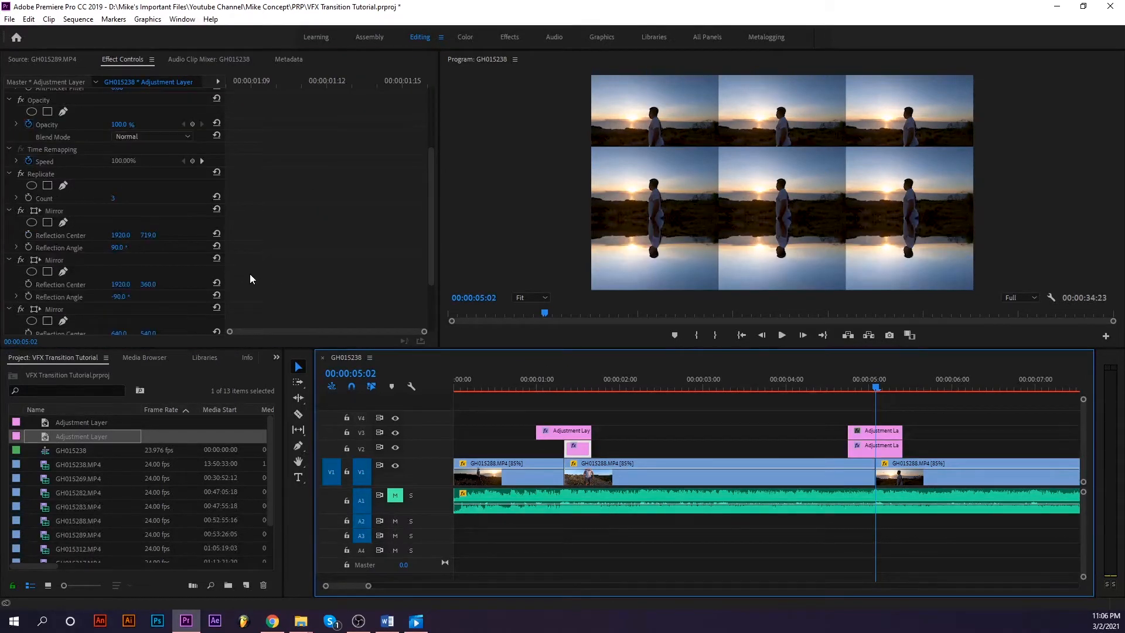
pyautogui.hotkey('ctrl', 'c')
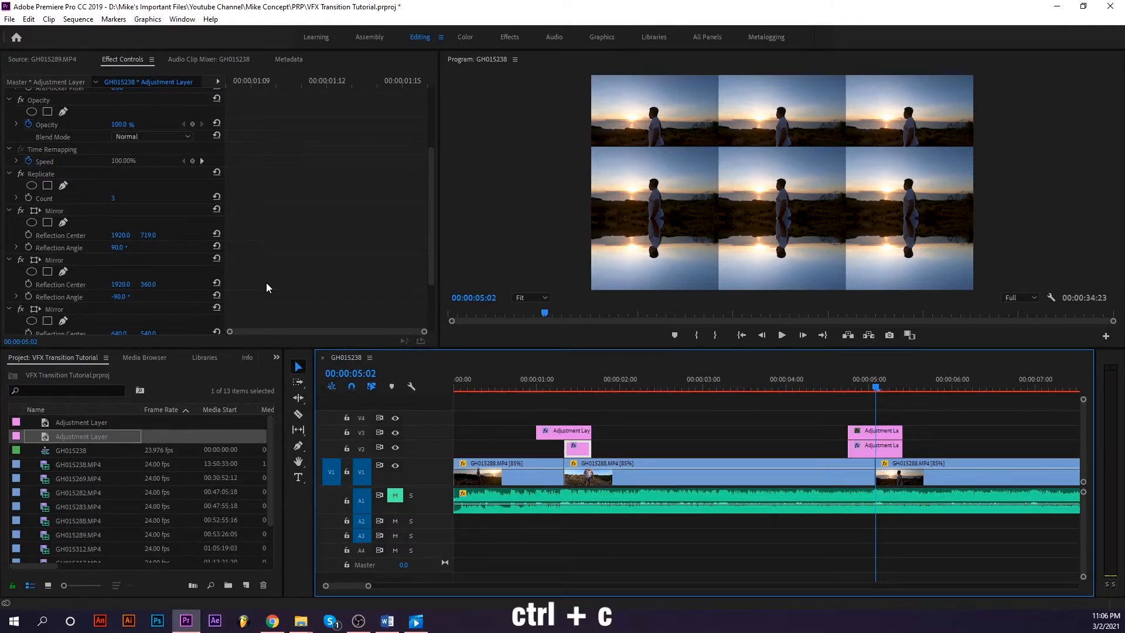
pyautogui.hotkey('ctrl', 'v')
# - Copy the third Mirror effect from the first transition's V2 adjustment layer to the second transition's V2 layer
pyautogui.click(576, 455)
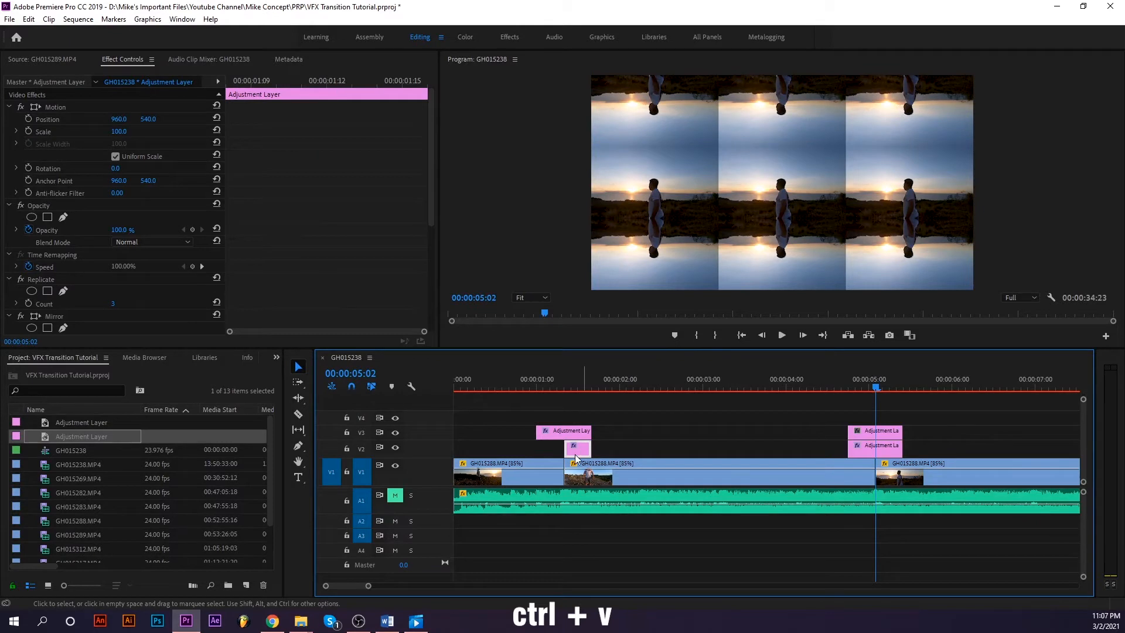
pyautogui.scroll(-3, 117, 222)
pyautogui.click(54, 229)
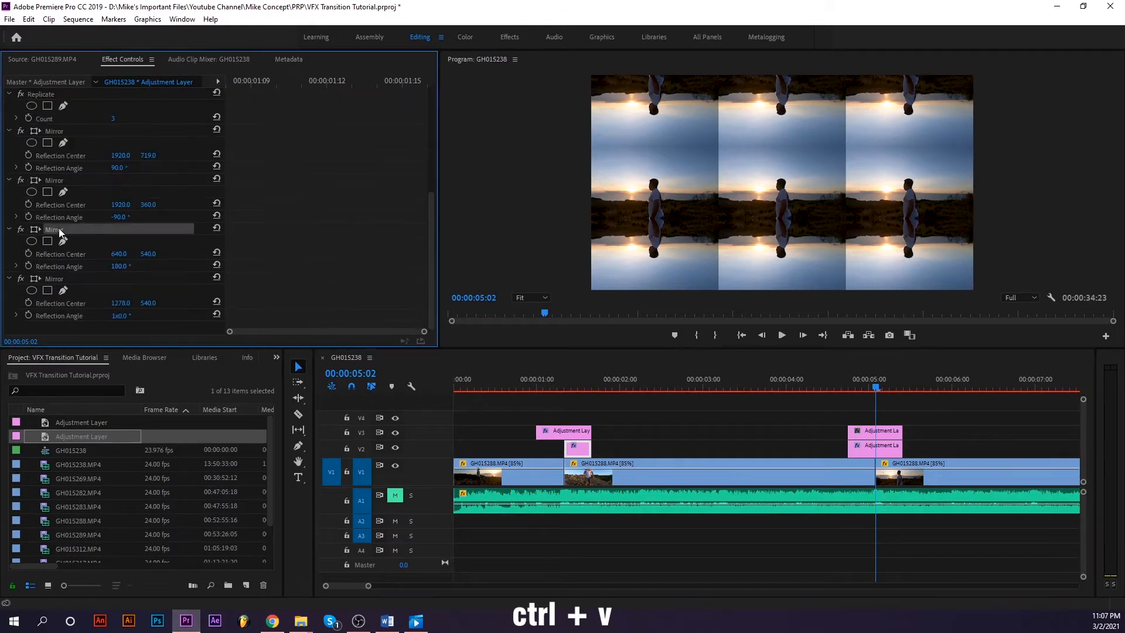
pyautogui.click(871, 454)
pyautogui.scroll(-1, 294, 287)
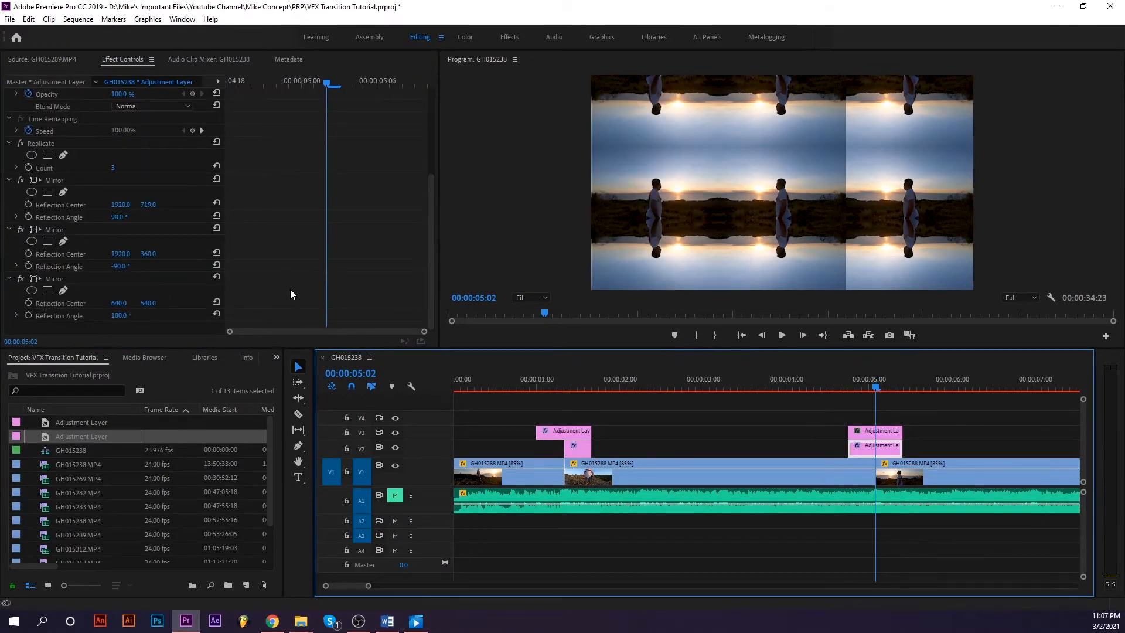
# - Copy the fourth Mirror effect from the first transition's V2 adjustment layer to the second transition's V2 layer
pyautogui.click(577, 448)
pyautogui.scroll(-3, 176, 234)
pyautogui.click(54, 279)
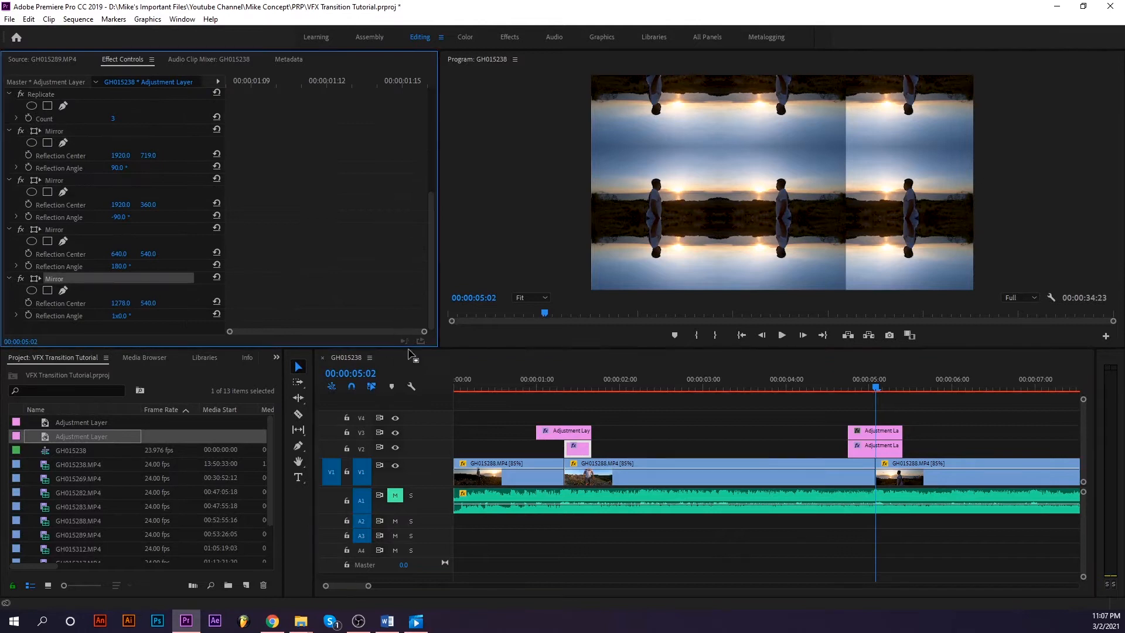
pyautogui.click(882, 450)
# - Apply the Transform effect to the second transition's V3 adjustment layer
pyautogui.press('=')
pyautogui.press('=')
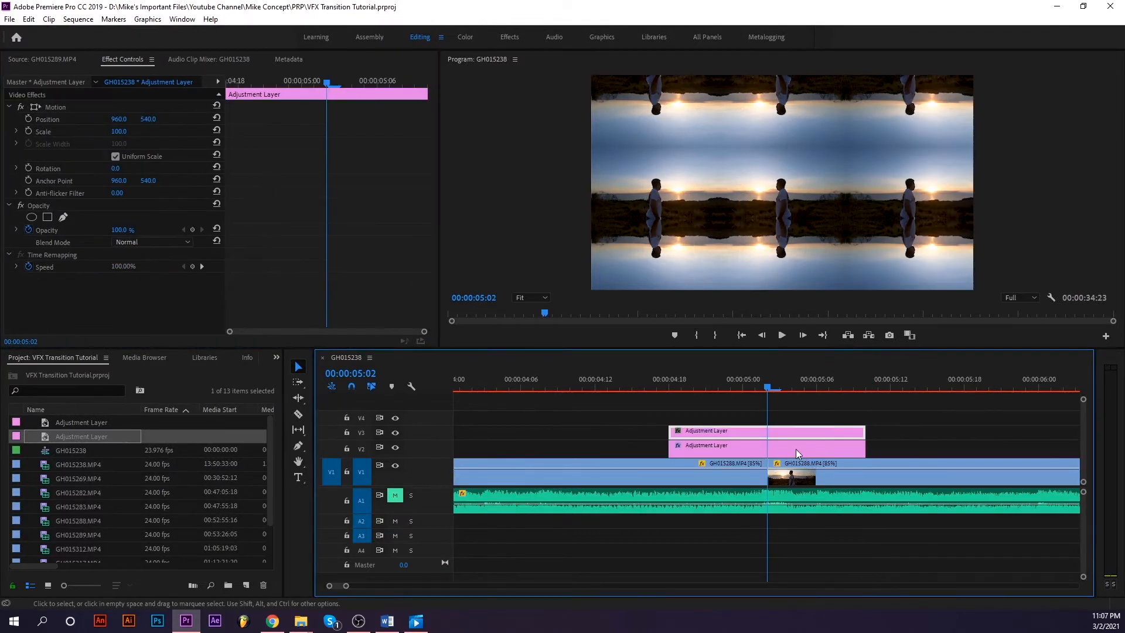
pyautogui.click(276, 357)
pyautogui.click(305, 422)
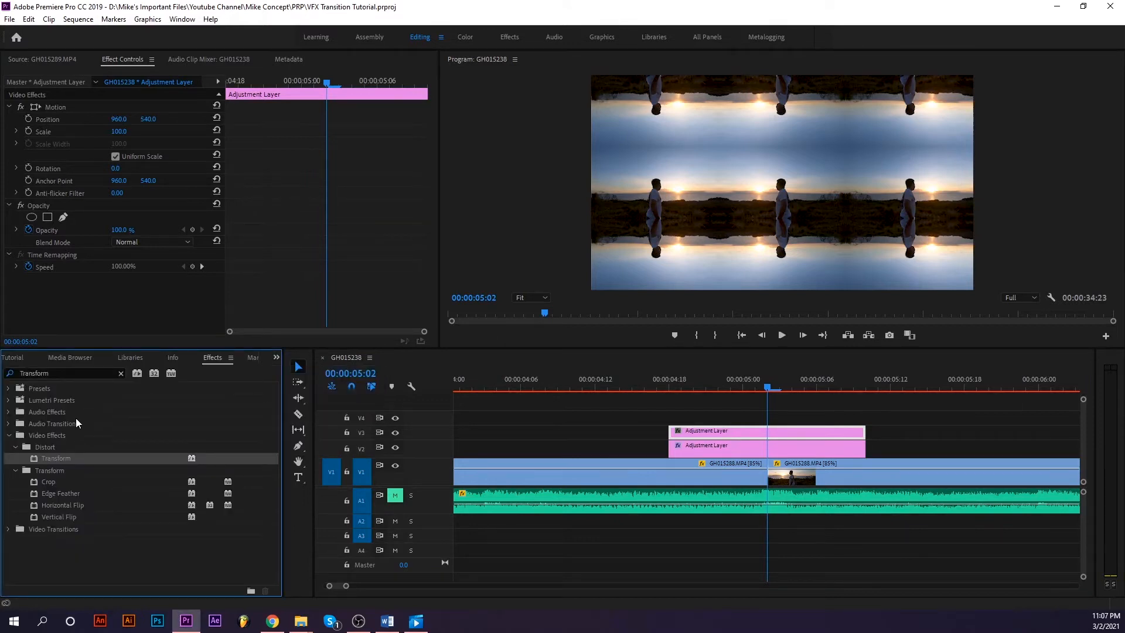
pyautogui.moveTo(68, 459); pyautogui.dragTo(778, 430)
# - Split the second transition's V2 adjustment layer at the cut at 00:00:05:02 and delete the part before it
pyautogui.click(762, 449)
pyautogui.hotkey('ctrl', 'k')
pyautogui.click(754, 451)
pyautogui.press('Delete')
pyautogui.click(760, 387)
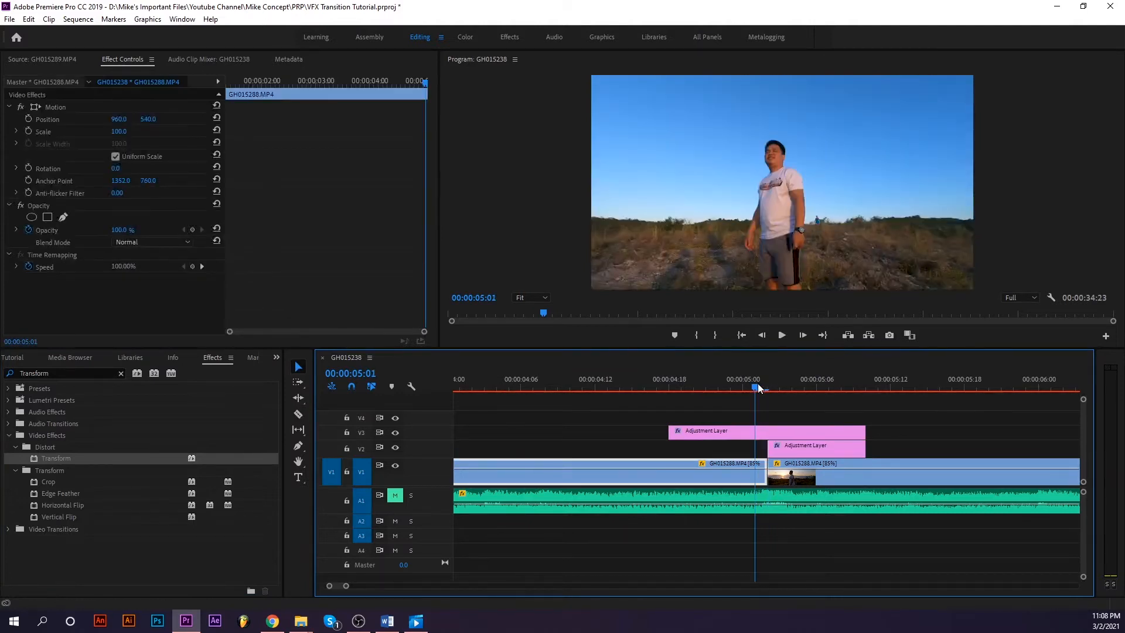
pyautogui.click(767, 384)
# - Keyframe the V3 layer's Transform Rotation from 0 at 00:00:04:18 to about one full turn near the layer's end
pyautogui.click(772, 432)
pyautogui.hotkey('ctrl', 's')
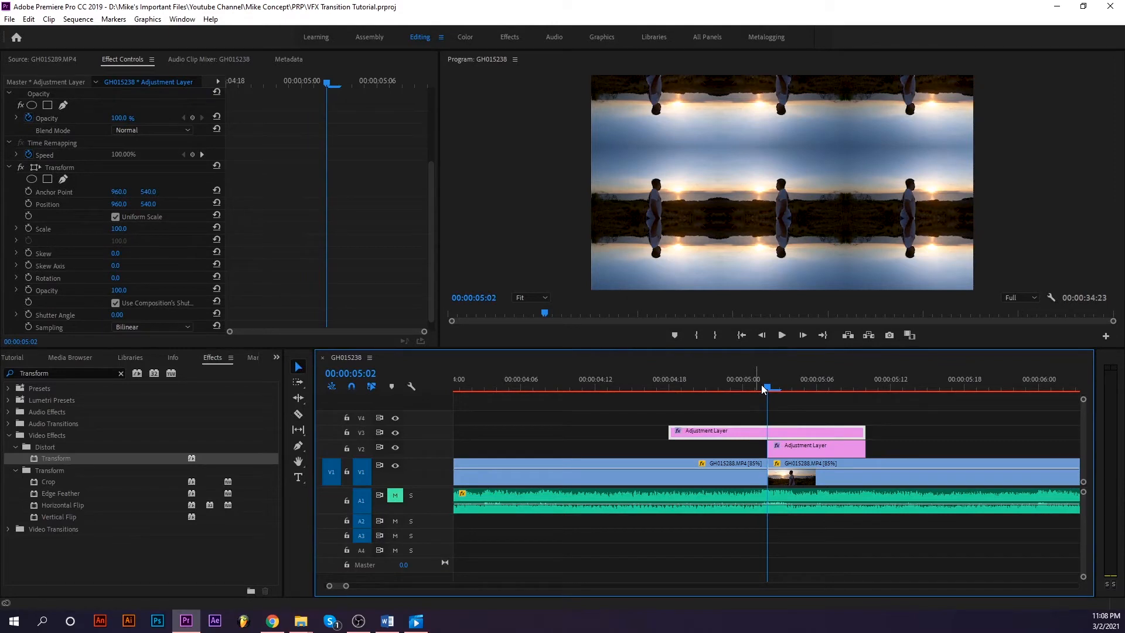
pyautogui.moveTo(760, 389); pyautogui.dragTo(669, 387)
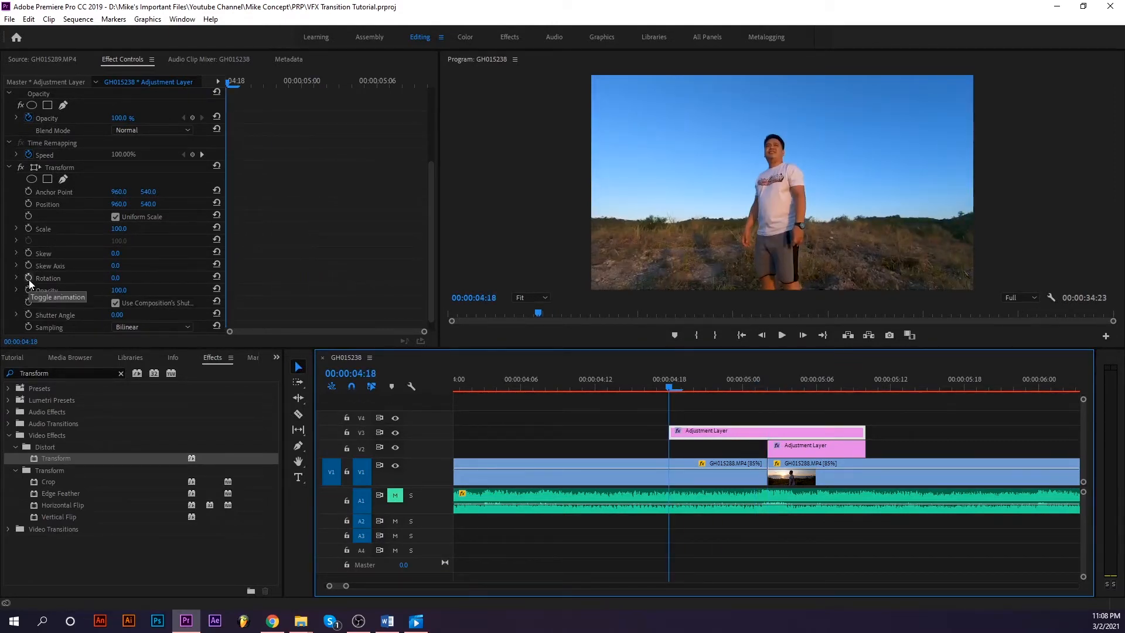
pyautogui.click(29, 280)
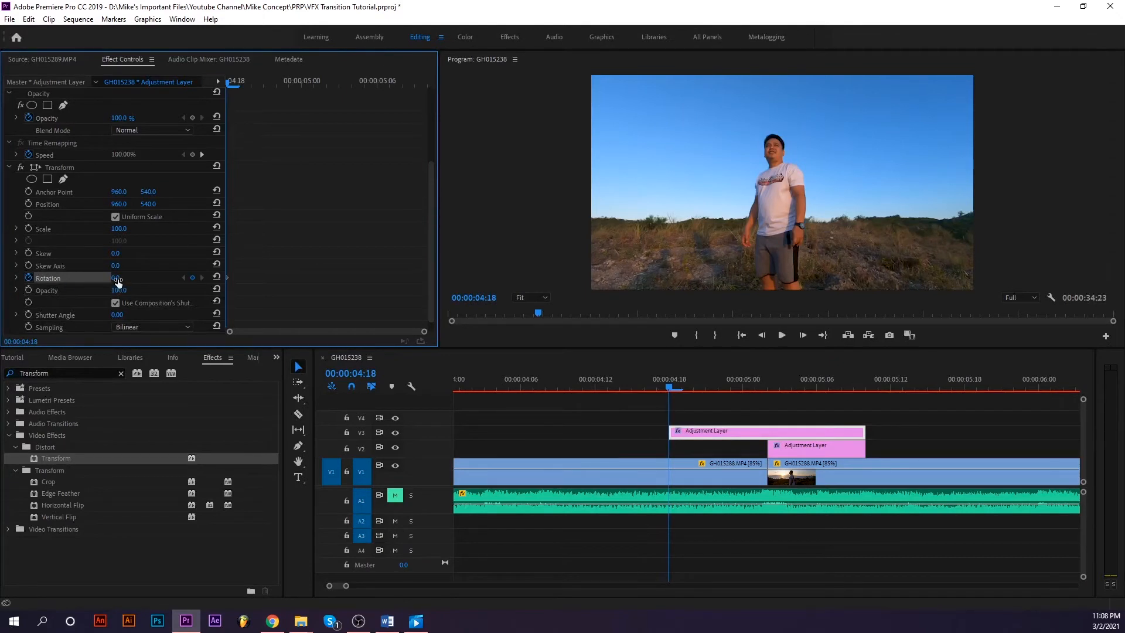
pyautogui.hotkey('shift', 'Right')
pyautogui.hotkey('shift', 'Right')
pyautogui.hotkey('shift', 'Right')
pyautogui.moveTo(117, 280); pyautogui.dragTo(219, 280)
# - Set the V3 layer's Transform Scale to 300 and extend the V2 adjustment layer's start back to 00:00:04:18
pyautogui.hotkey('shift', 'Left')
pyautogui.hotkey('shift', 'Left')
pyautogui.hotkey('shift', 'Left')
pyautogui.click(130, 218)
pyautogui.moveTo(872, 388); pyautogui.dragTo(668, 449)
pyautogui.hotkey('ctrl', 's')
# - Play the rotation transition around the cut at 00:00:05:02 several times to check the spin
pyautogui.press('Up')
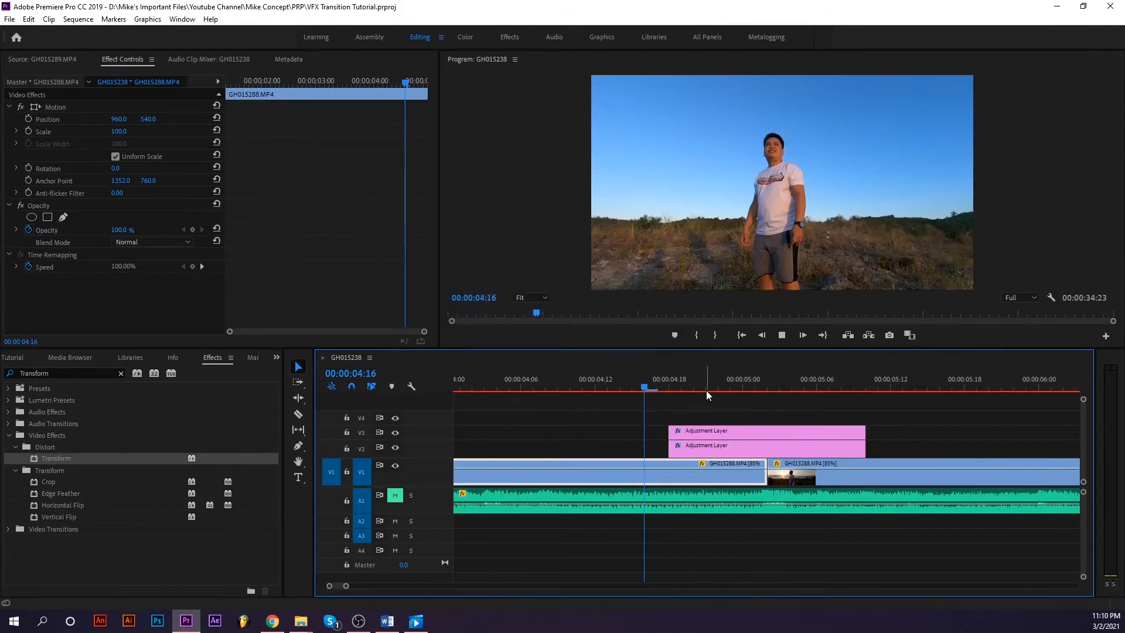
pyautogui.press('space')
pyautogui.press('Up')
pyautogui.press('space')
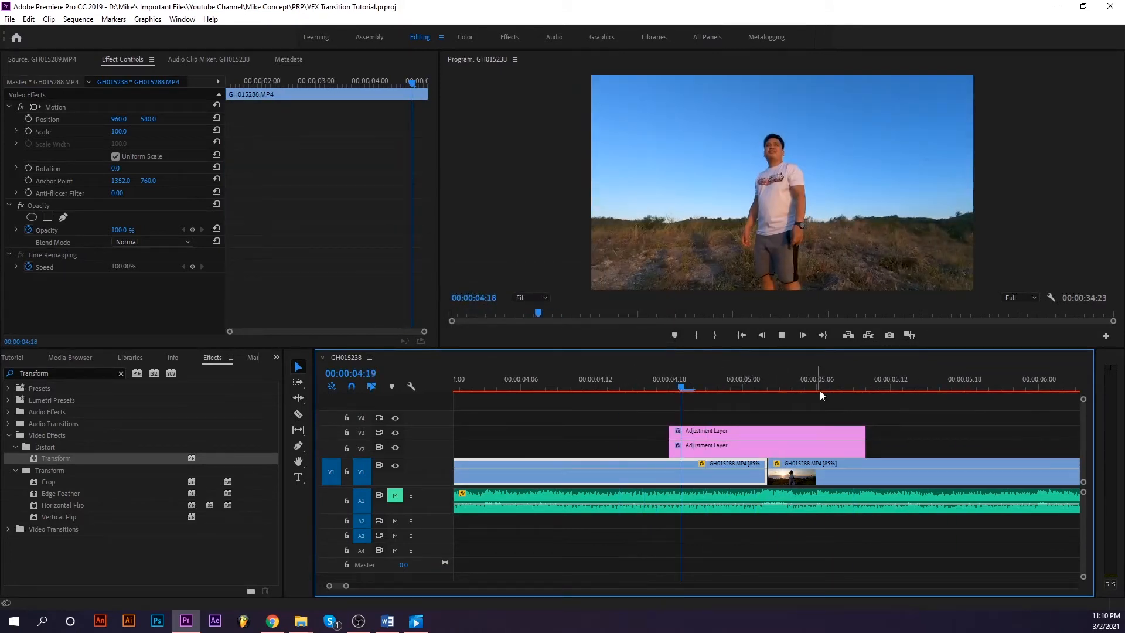
pyautogui.press('Up')
pyautogui.press('space')
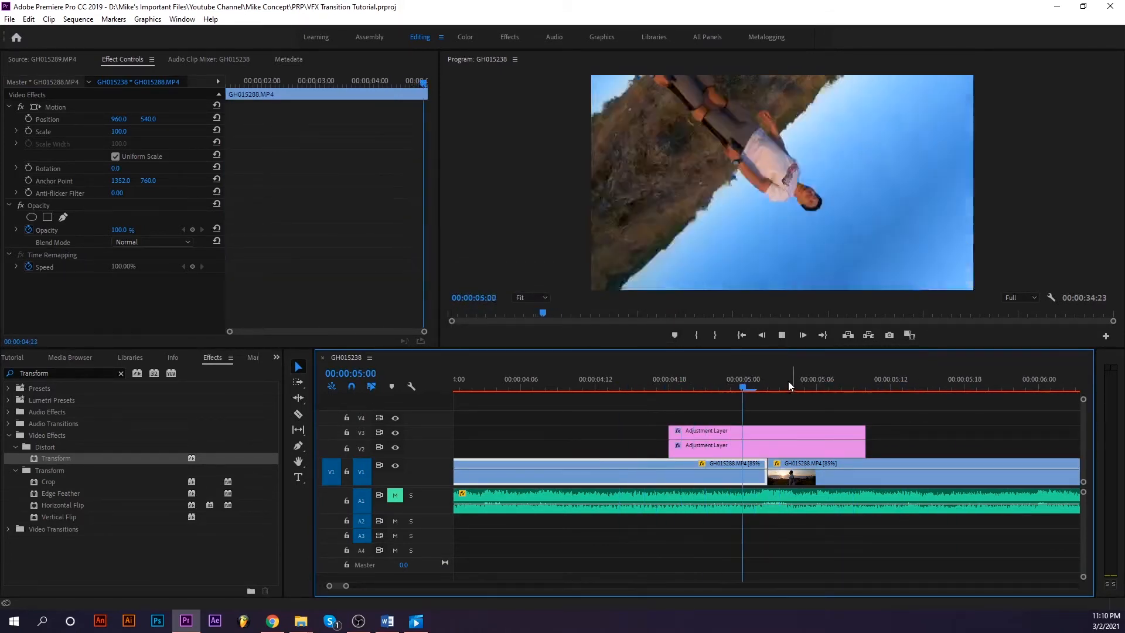
pyautogui.press('Up')
pyautogui.press('space')
pyautogui.press('space')
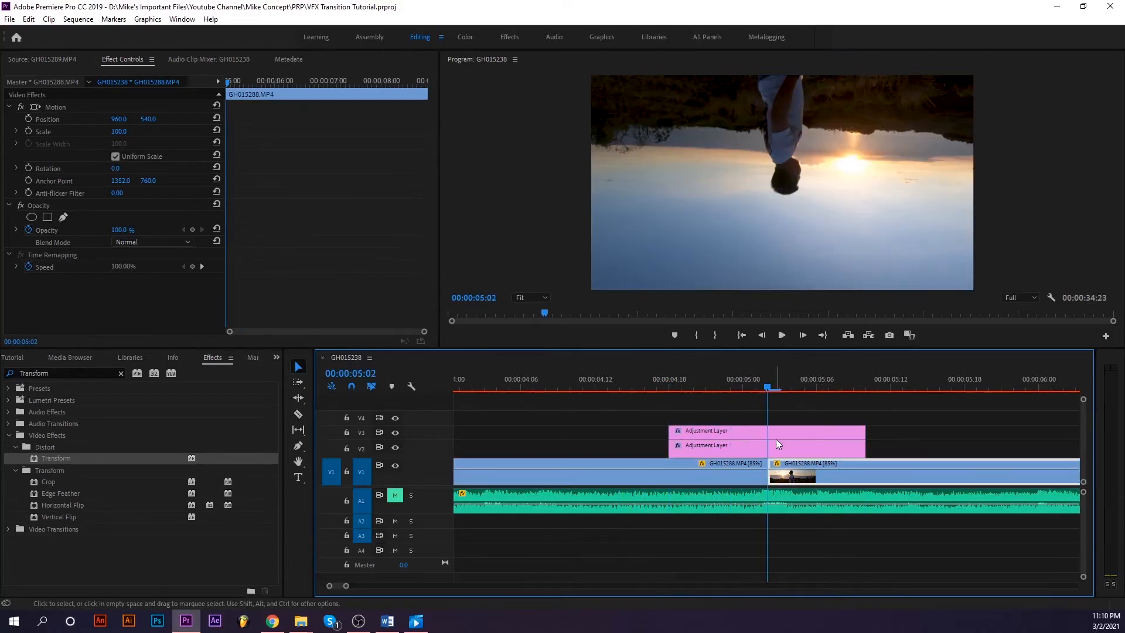
# - Turn off Use Composition's Shutter Angle in the V3 layer's Transform effect and set Shutter Angle to 360
pyautogui.hotkey('ctrl', 's')
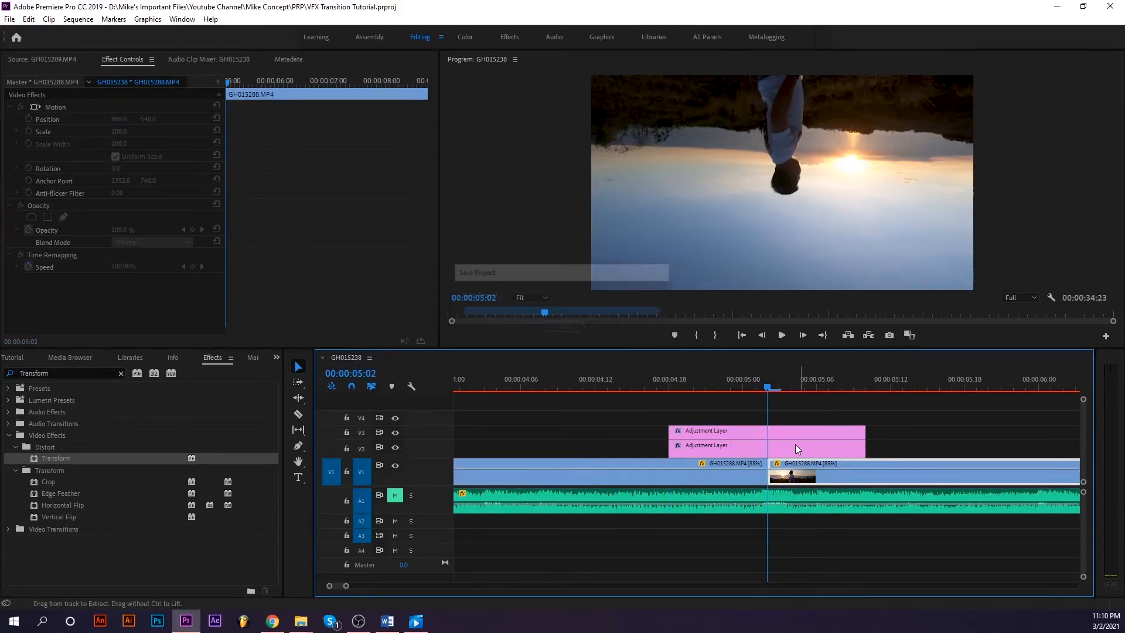
pyautogui.click(774, 434)
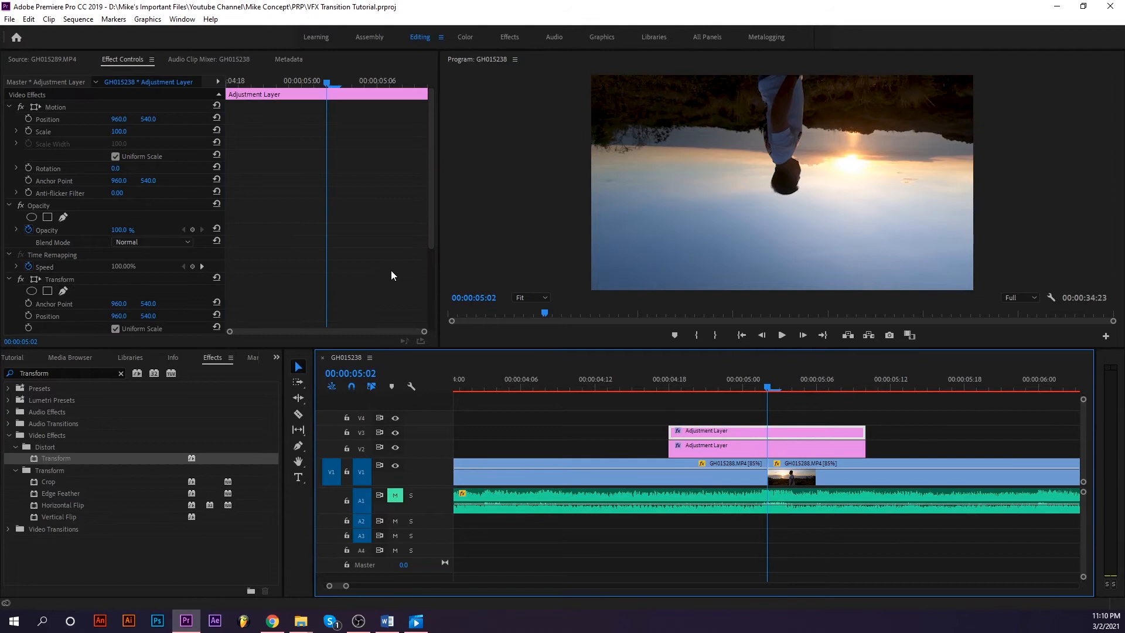
pyautogui.scroll(-4, 387, 272)
pyautogui.click(116, 291)
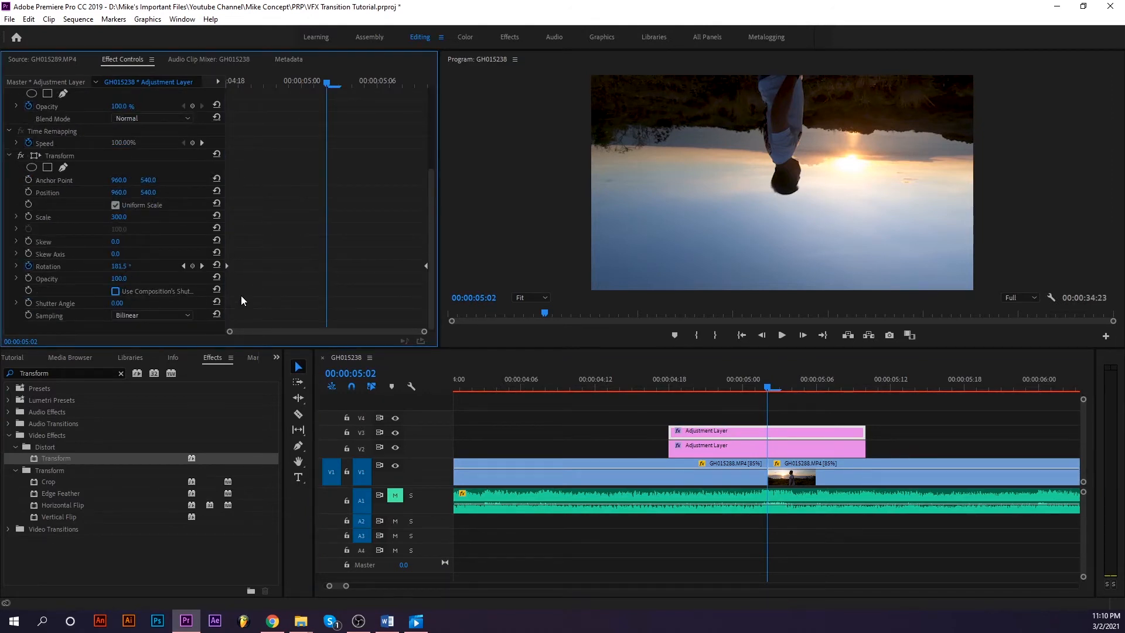
pyautogui.moveTo(226, 293); pyautogui.dragTo(247, 293)
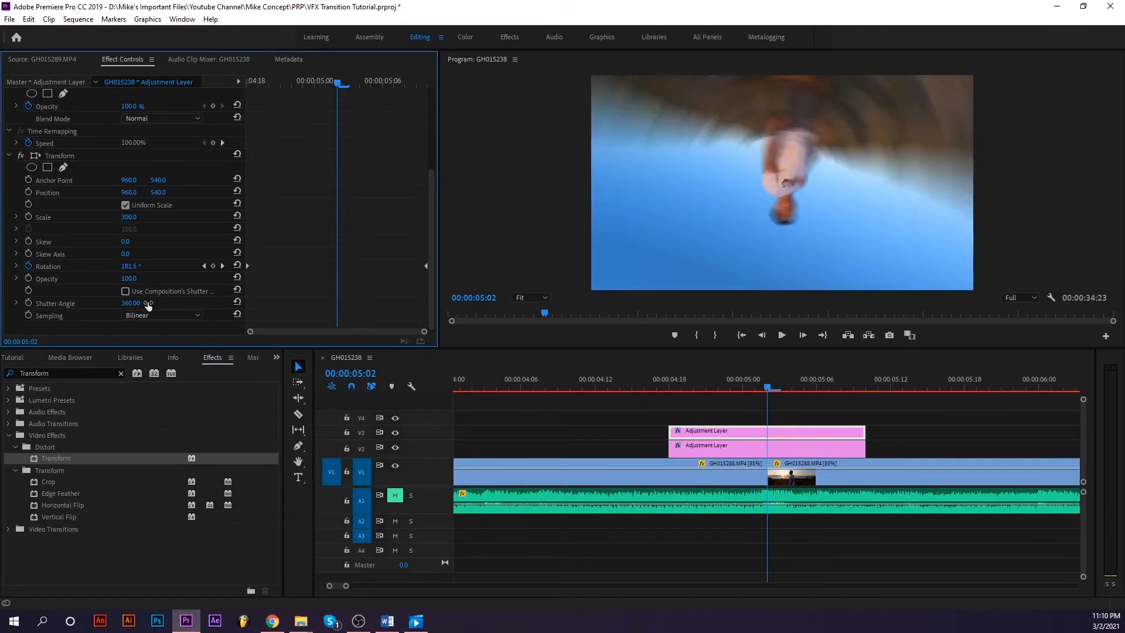
# - Play back the rotation transition from about 00:00:04:14 to check its motion blur
pyautogui.click(625, 377)
pyautogui.press('space')
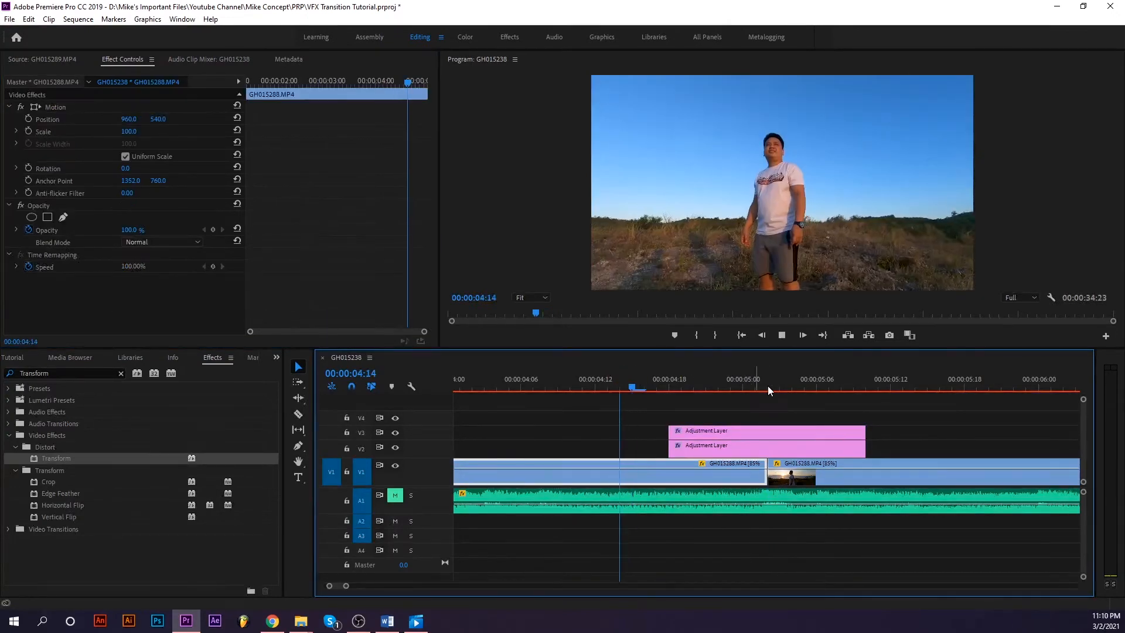
pyautogui.press('space')
pyautogui.press('space')
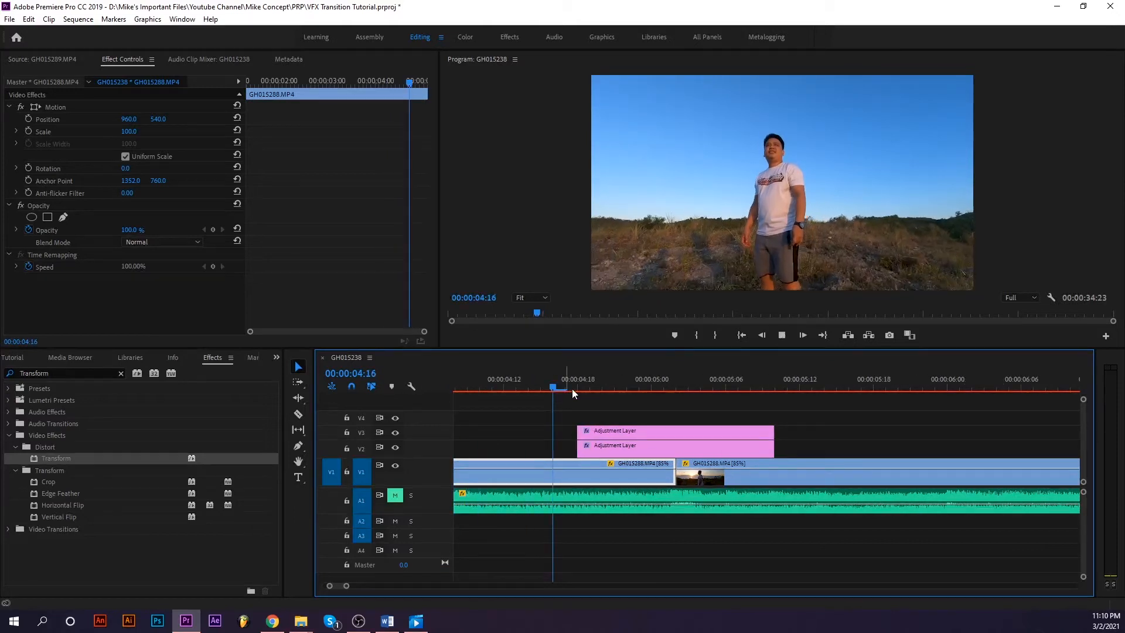
# - Reshape the V3 layer's Rotation velocity graph to ease out of the start keyframe and into the end keyframe, with top speed near the cut
pyautogui.moveTo(700, 374); pyautogui.dragTo(676, 393)
pyautogui.click(682, 429)
pyautogui.hotkey('ctrl', 's')
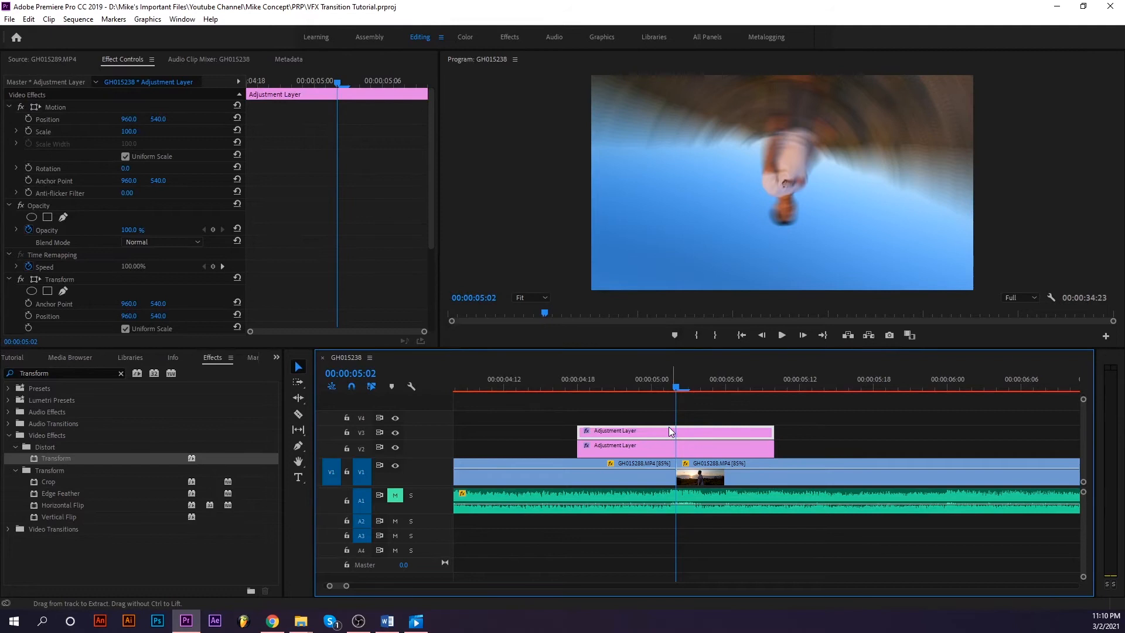
pyautogui.scroll(-3, 364, 251)
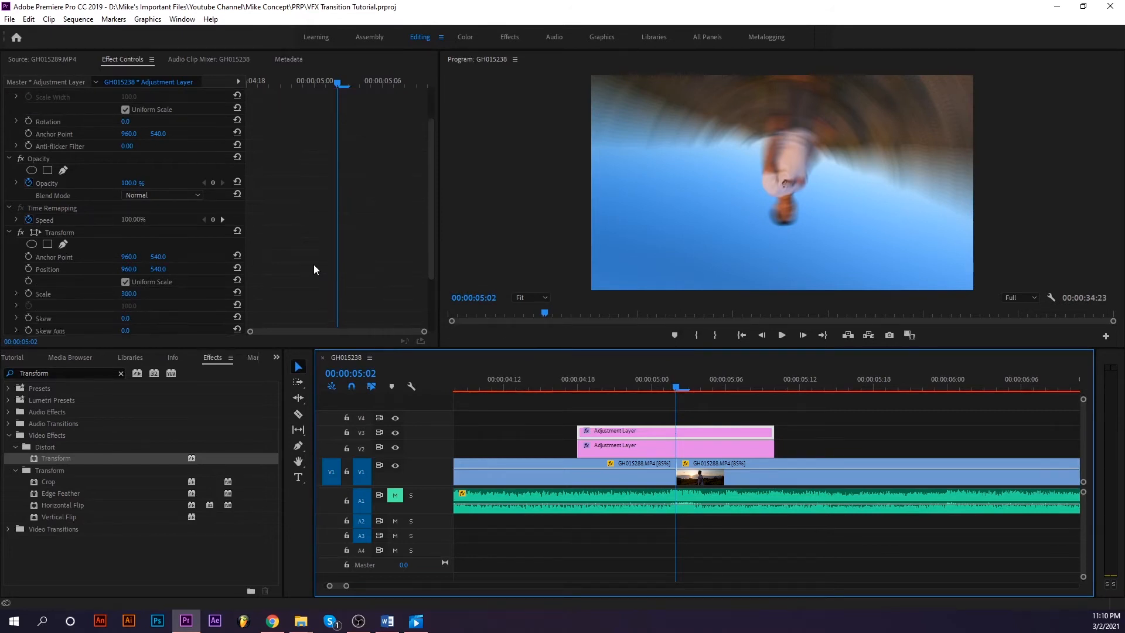
pyautogui.click(15, 283)
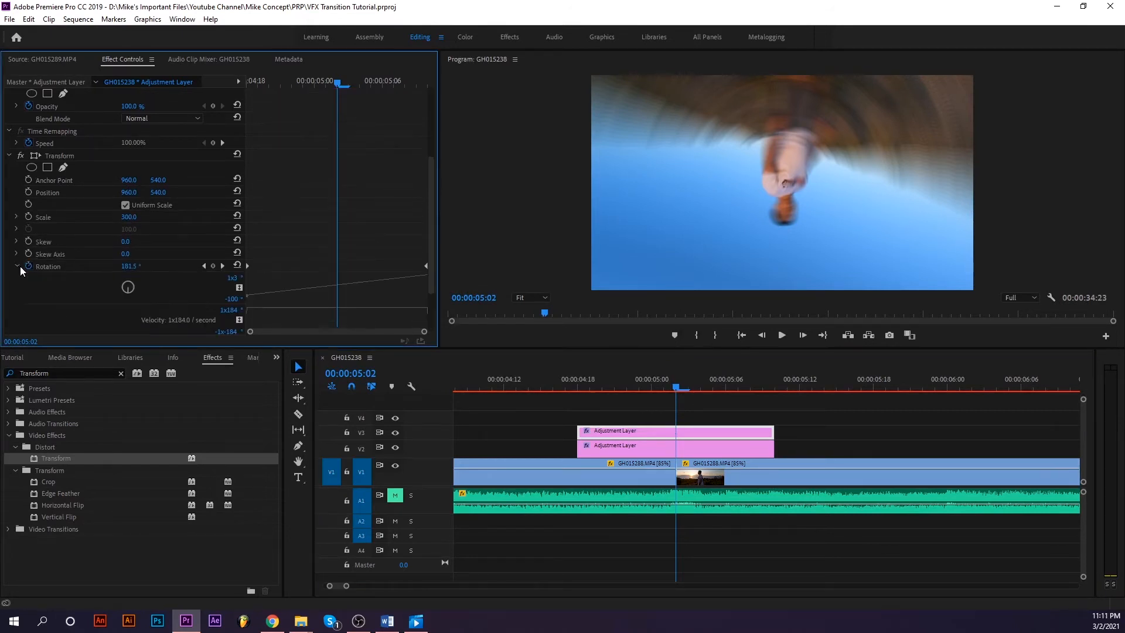
pyautogui.scroll(-2, 314, 294)
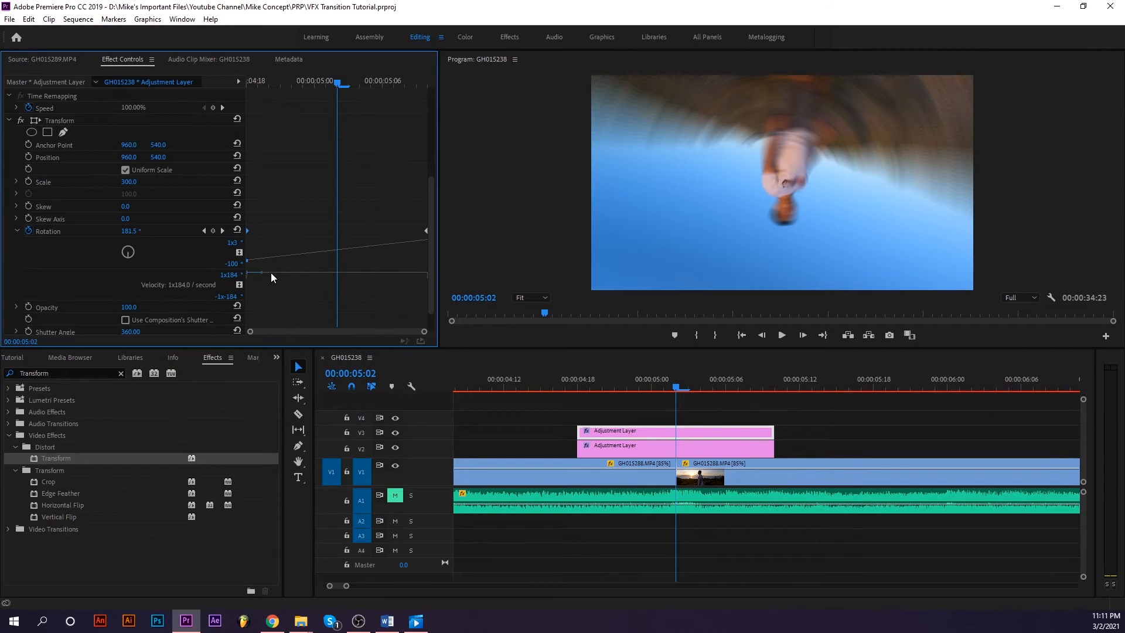
pyautogui.moveTo(261, 275); pyautogui.dragTo(304, 285)
pyautogui.moveTo(426, 230); pyautogui.dragTo(424, 230)
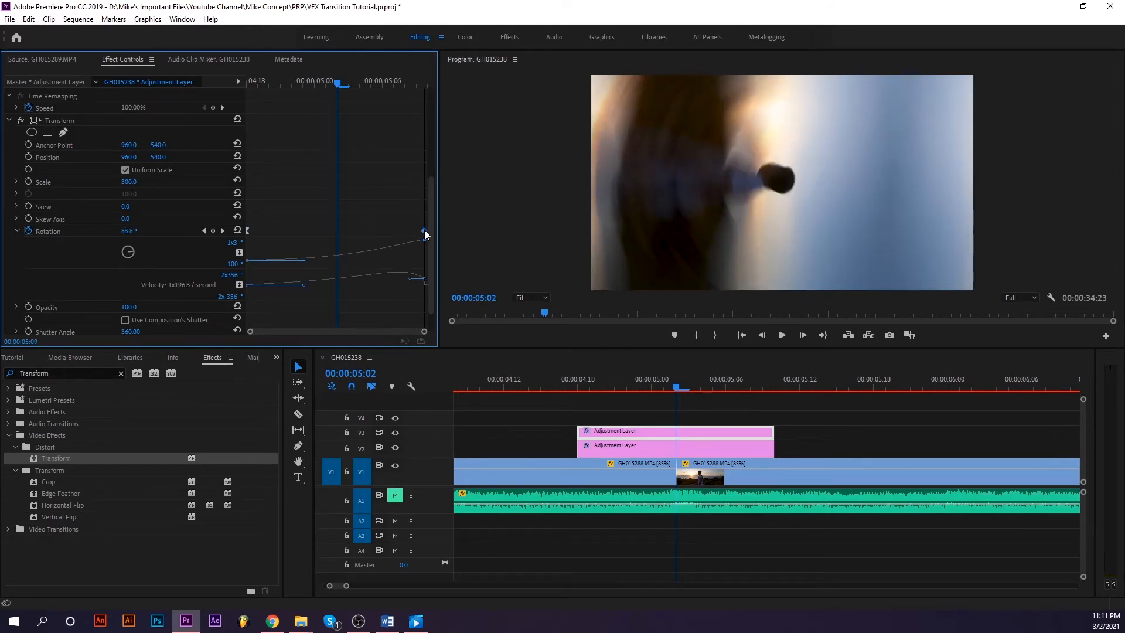
pyautogui.moveTo(417, 284); pyautogui.dragTo(359, 288)
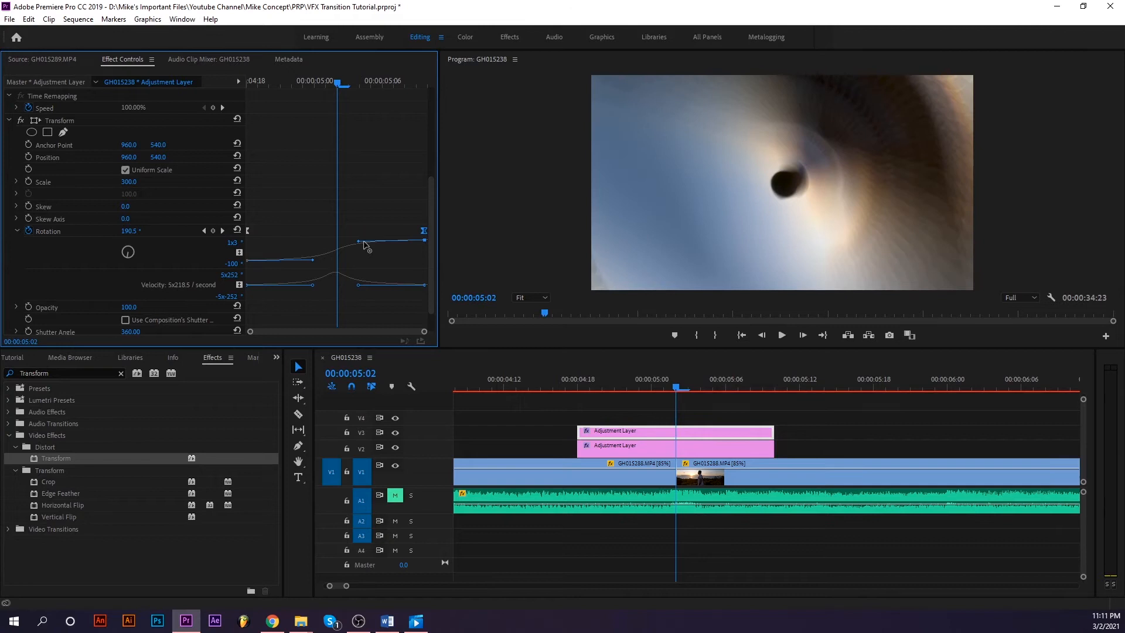
pyautogui.moveTo(313, 285); pyautogui.dragTo(316, 290)
# - Play the rotation transition from about 00:00:04:16 to check the eased spin
pyautogui.moveTo(338, 82); pyautogui.dragTo(304, 79)
pyautogui.click(607, 395)
pyautogui.press('space')
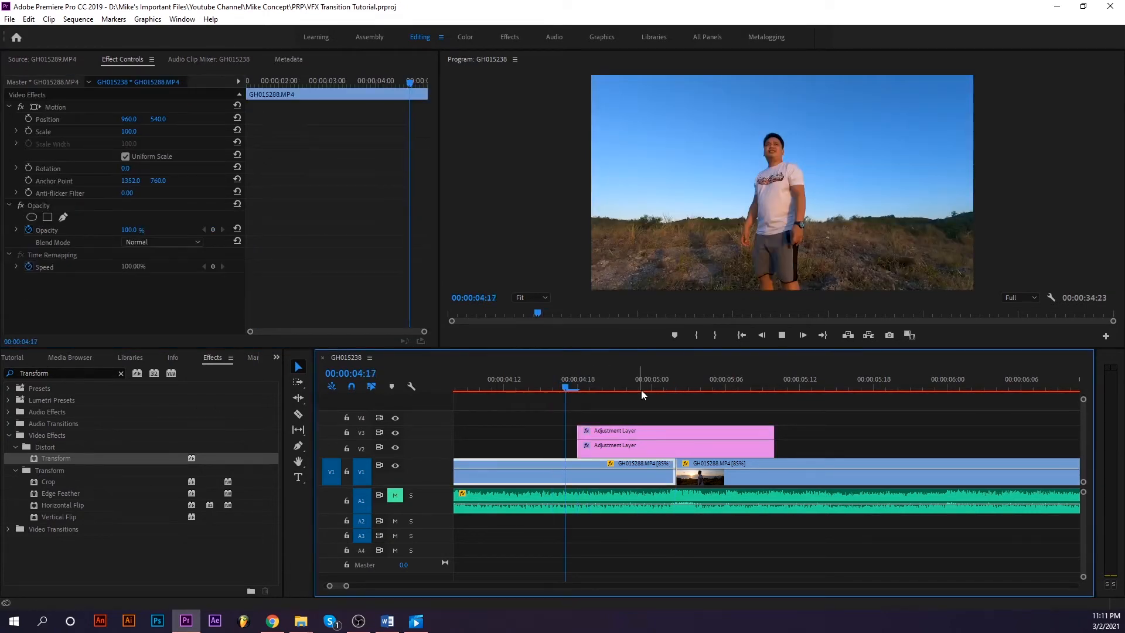
pyautogui.press('space')
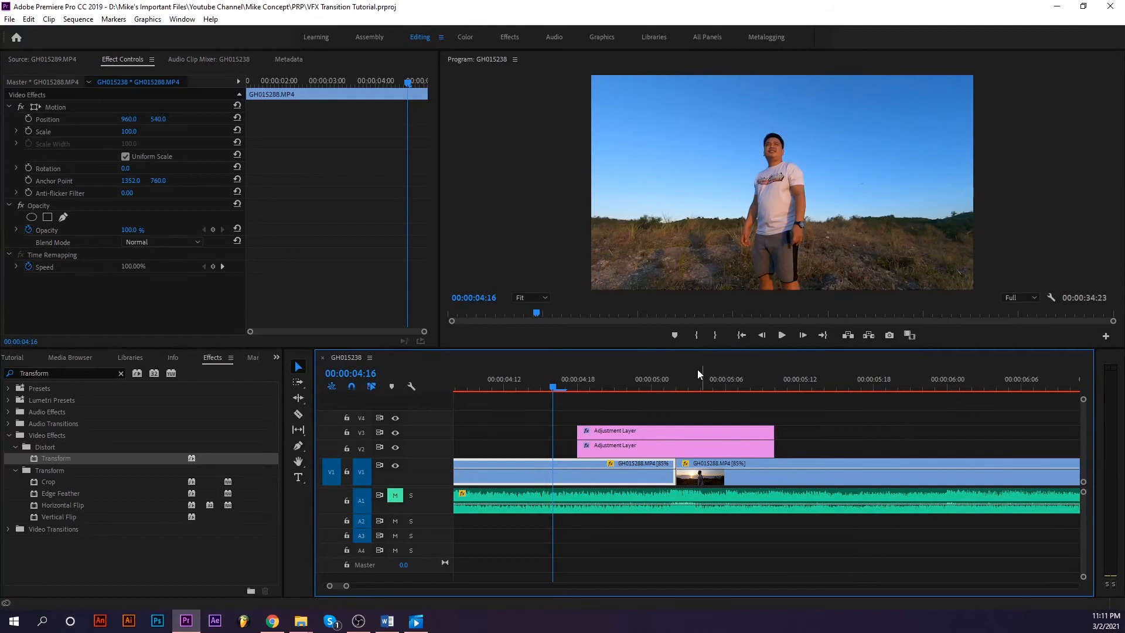
pyautogui.moveTo(690, 375); pyautogui.dragTo(774, 382)
# - Preview the overlap of the road and underwater clips, park the playhead at 00:00:16:11 where the V1 clip ends, and enlarge track V2
pyautogui.press('space')
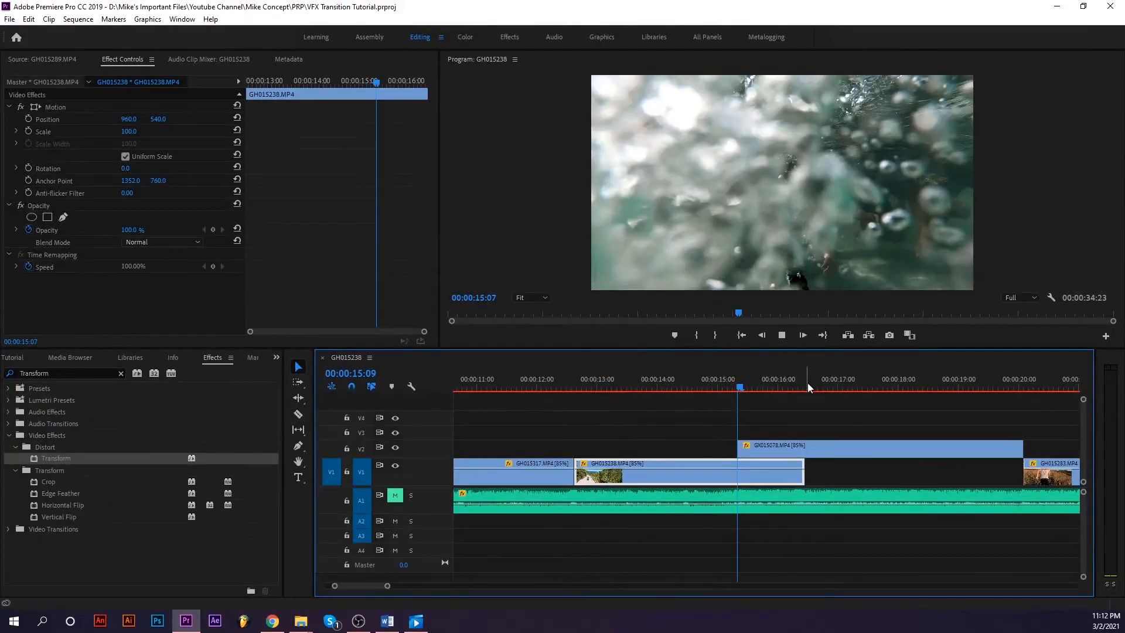
pyautogui.press('space')
pyautogui.moveTo(807, 382)
pyautogui.mouseDown()
pyautogui.moveTo(861, 380)
pyautogui.moveTo(810, 386)
pyautogui.mouseUp()
pyautogui.moveTo(429, 440); pyautogui.dragTo(430, 434)
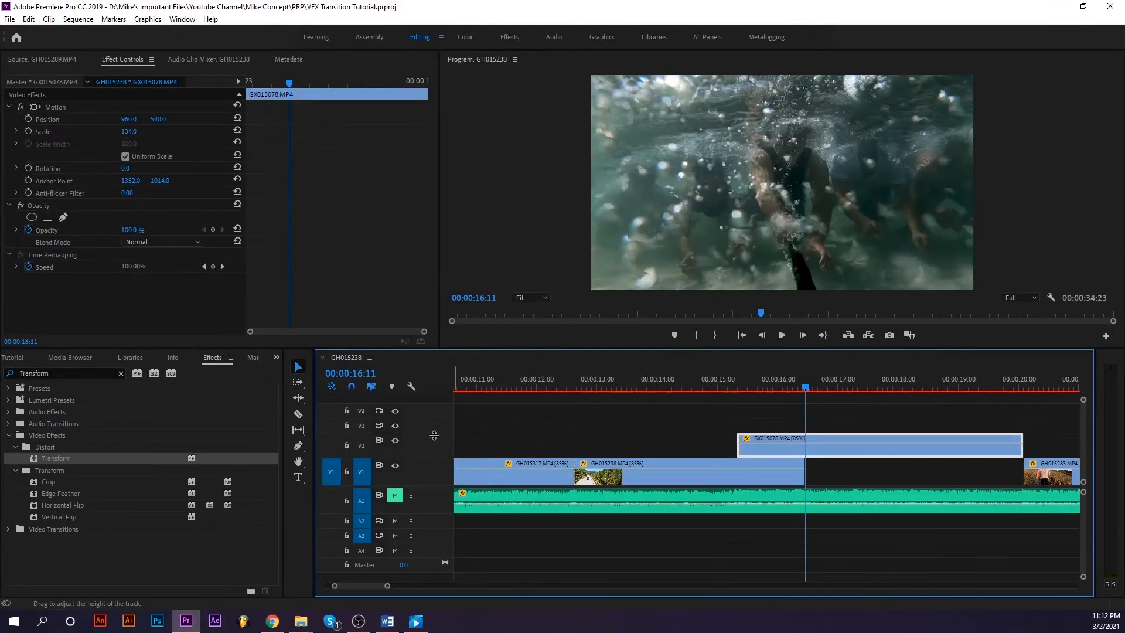
# - Nest the underwater clip GX015078.MP4 on V2 under the default sequence name and select the nest
pyautogui.rightClick(833, 451)
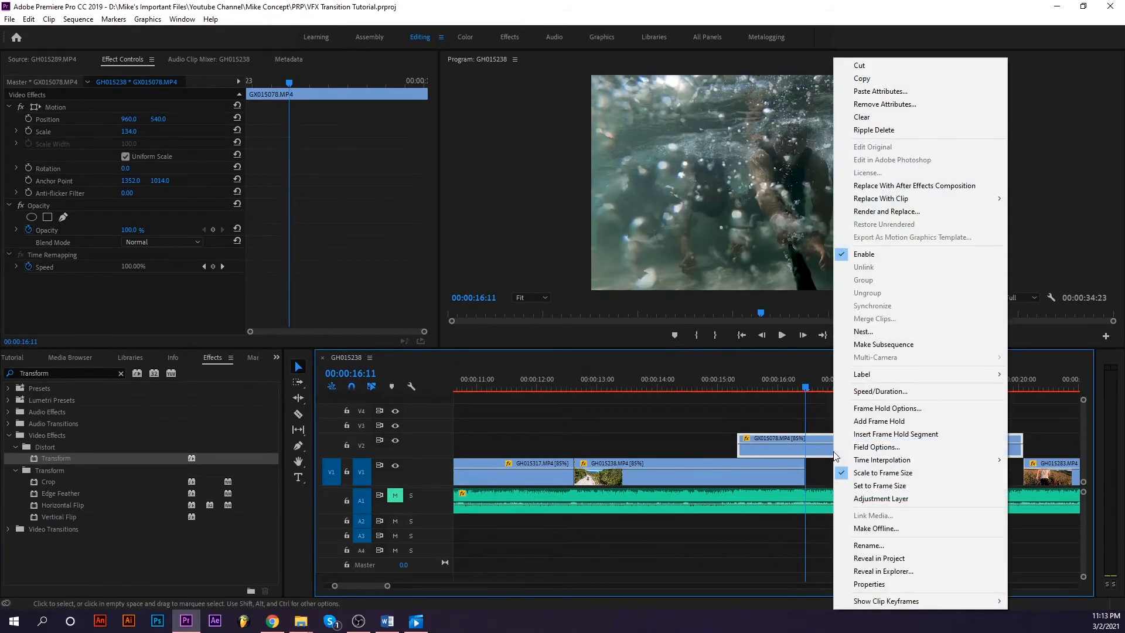
pyautogui.click(912, 333)
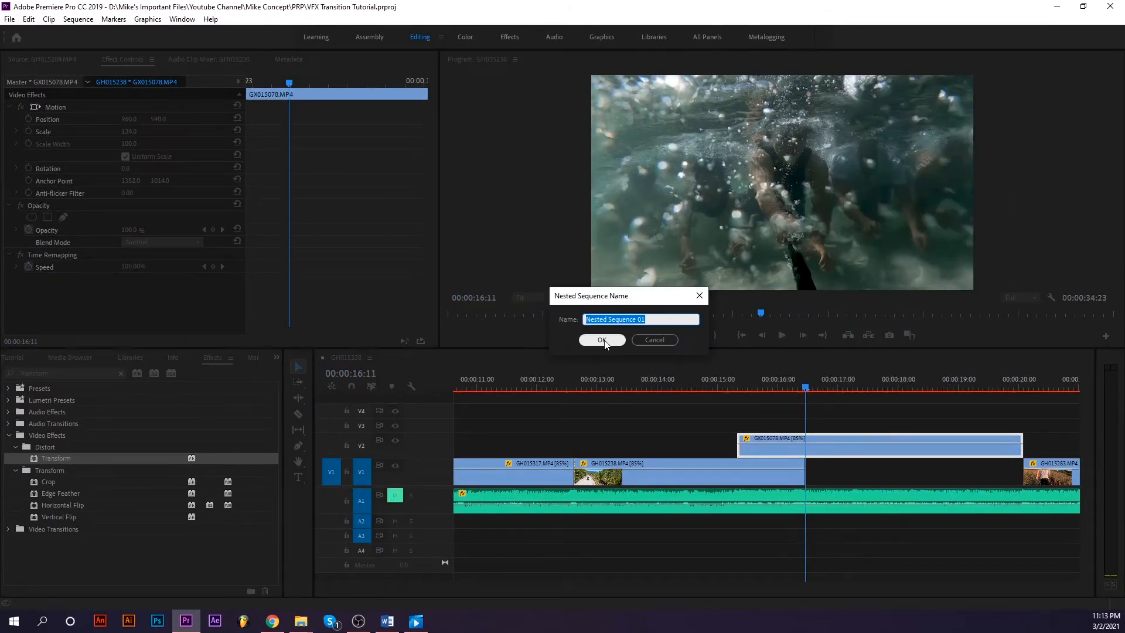
pyautogui.click(604, 340)
pyautogui.click(809, 450)
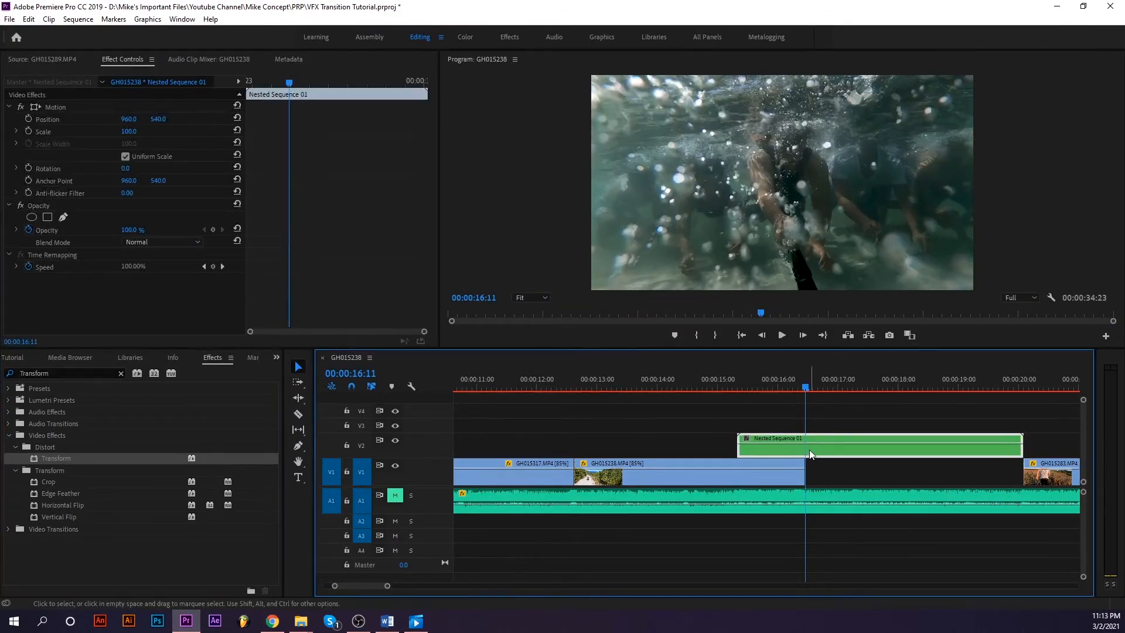
# - Find the Gradient Wipe video effect and apply it to the nested sequence on V2
pyautogui.click(48, 371)
pyautogui.doubleClick(52, 369)
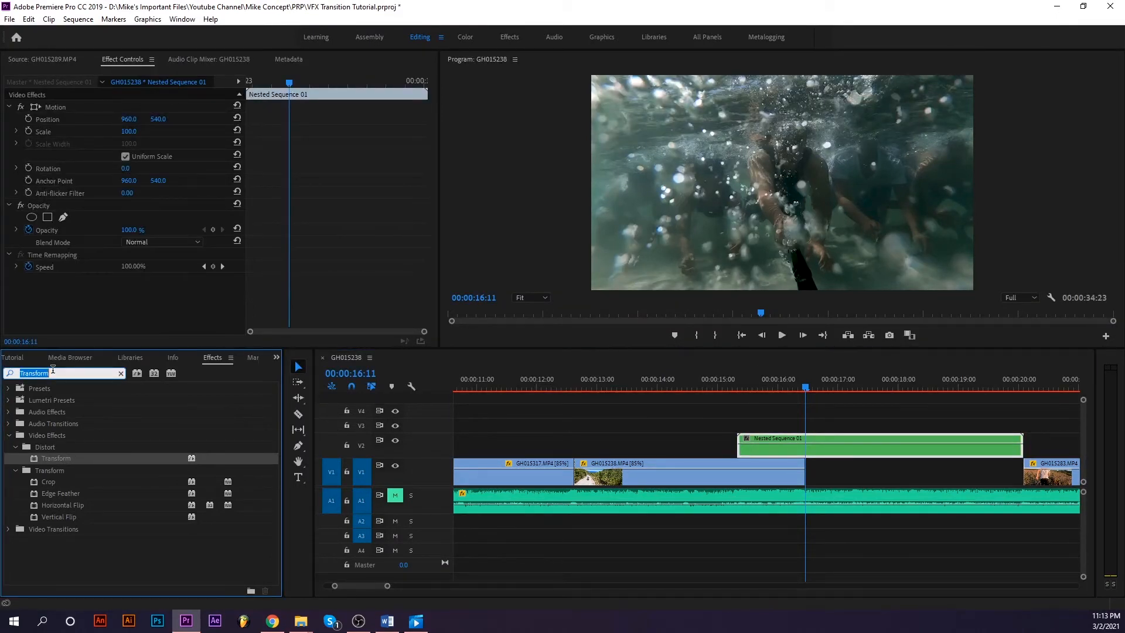
pyautogui.write('Gradient wipe')
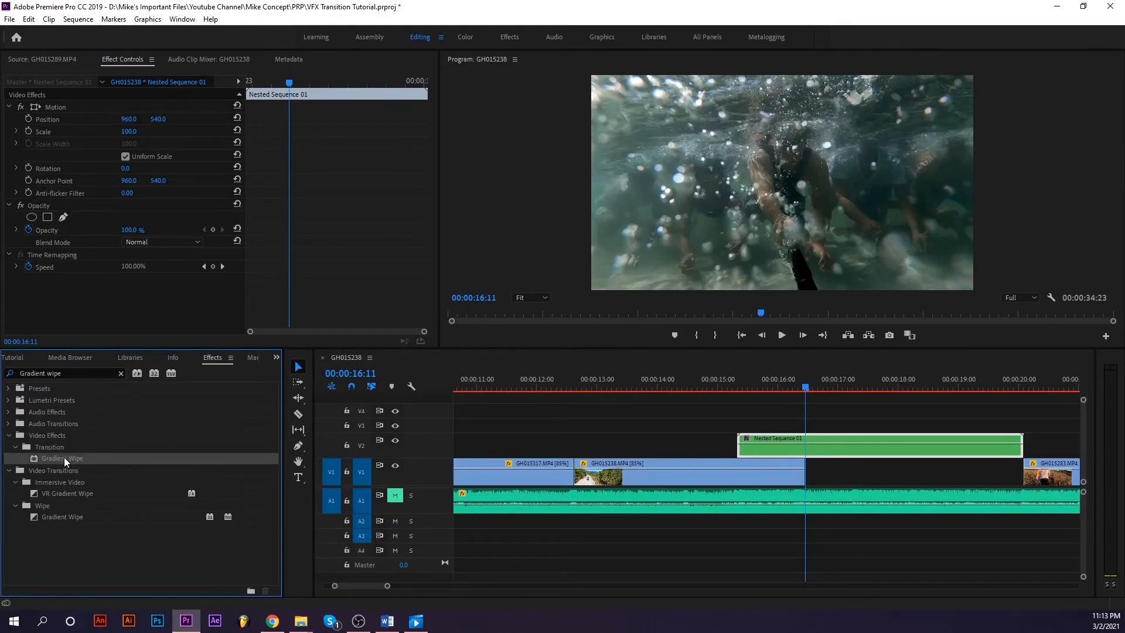
pyautogui.moveTo(64, 457); pyautogui.dragTo(805, 446)
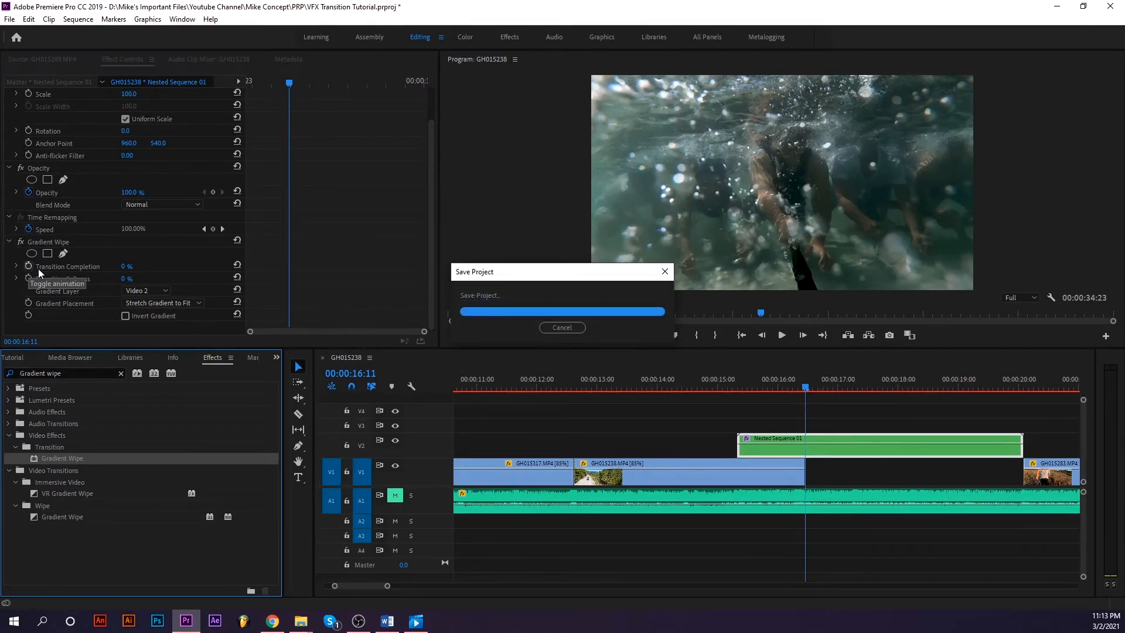
# - Keyframe Gradient Wipe's Transition Completion at 0% at 00:00:16:11 and 100% at 00:00:15:08, and preview the wipe
pyautogui.click(806, 389)
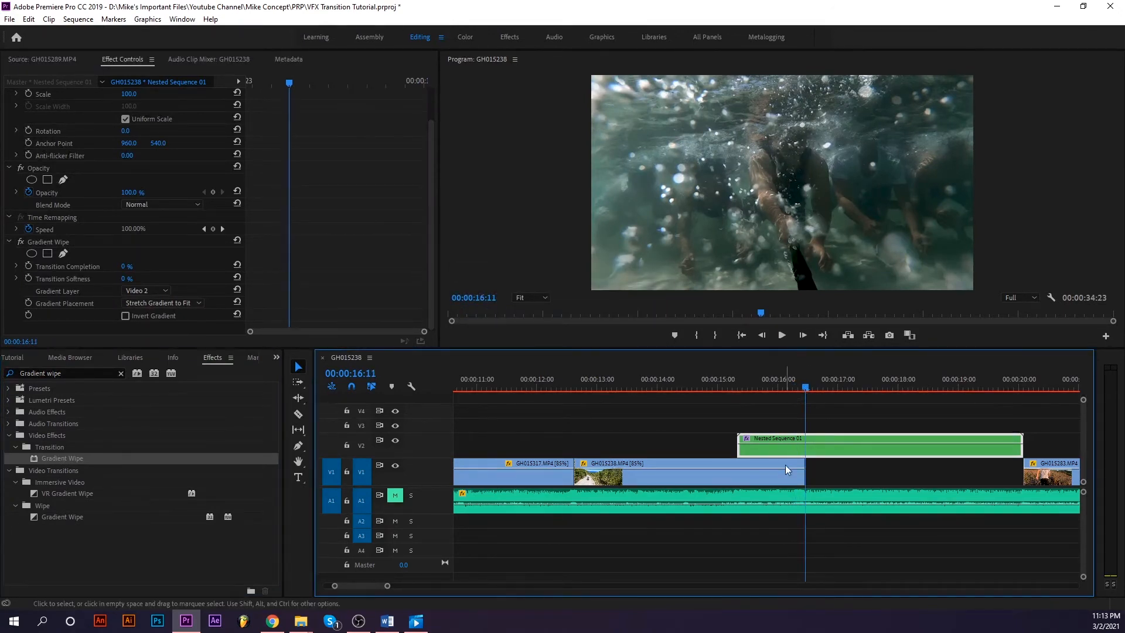
pyautogui.click(30, 266)
pyautogui.click(30, 266)
pyautogui.moveTo(806, 388); pyautogui.dragTo(738, 388)
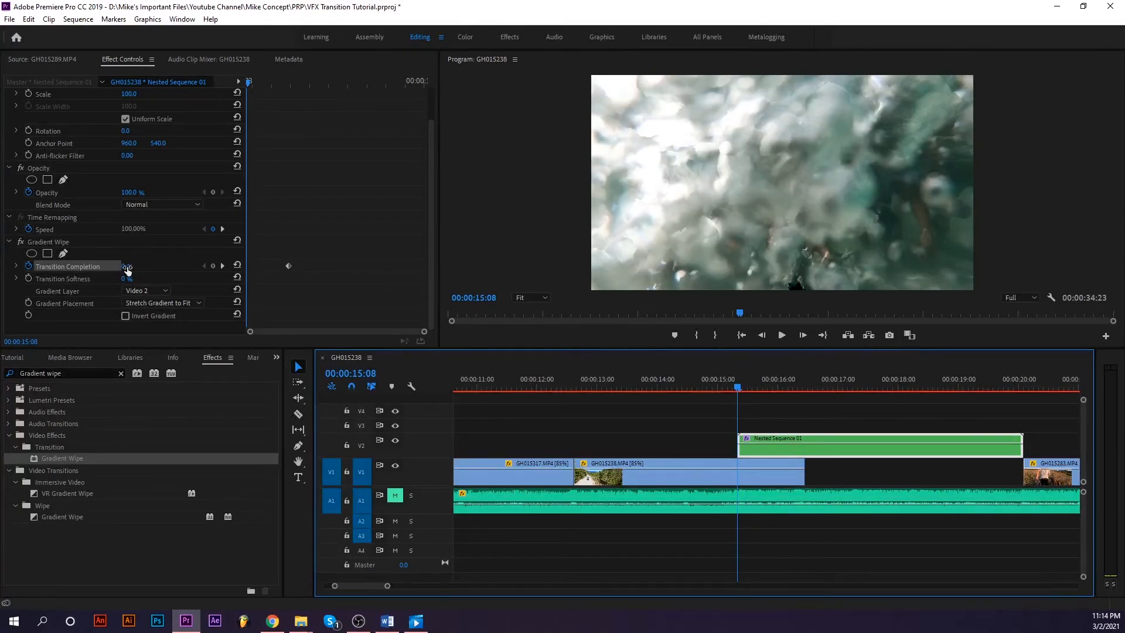
pyautogui.write('100')
pyautogui.press('Return')
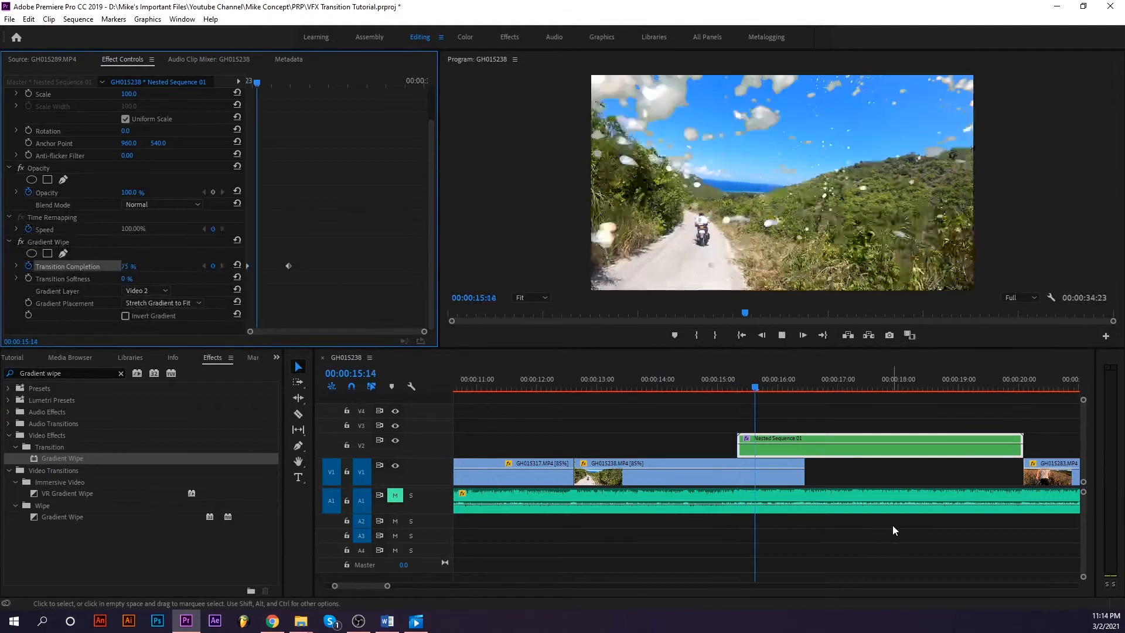
pyautogui.press('space')
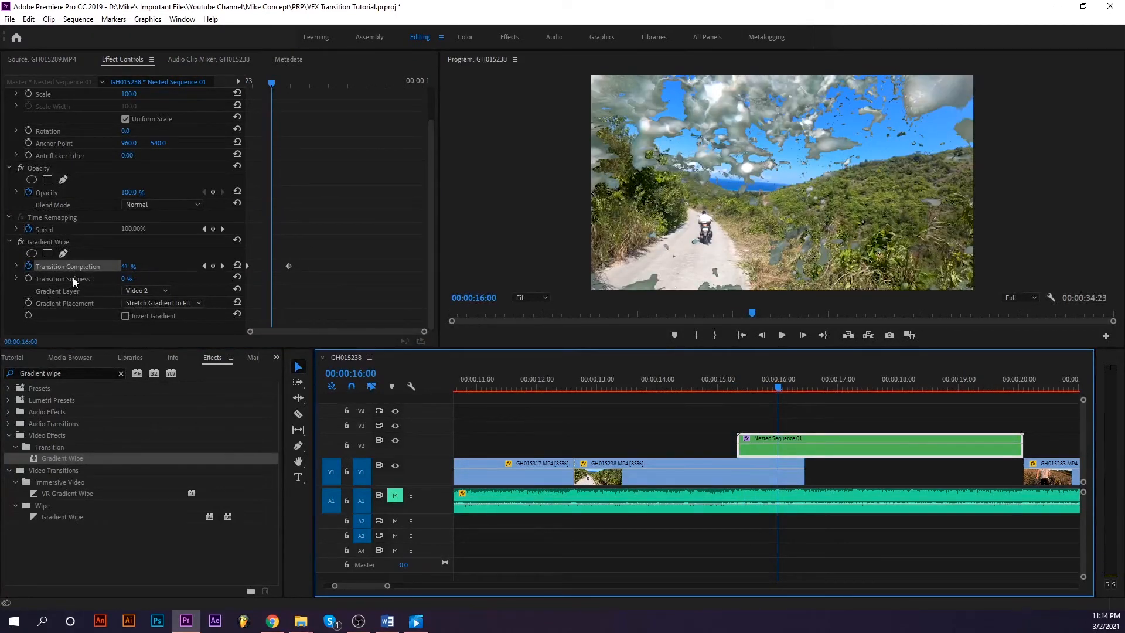
# - Try Gradient Wipe Transition Softness values of 15% and 25% on the nested sequence
pyautogui.click(127, 279)
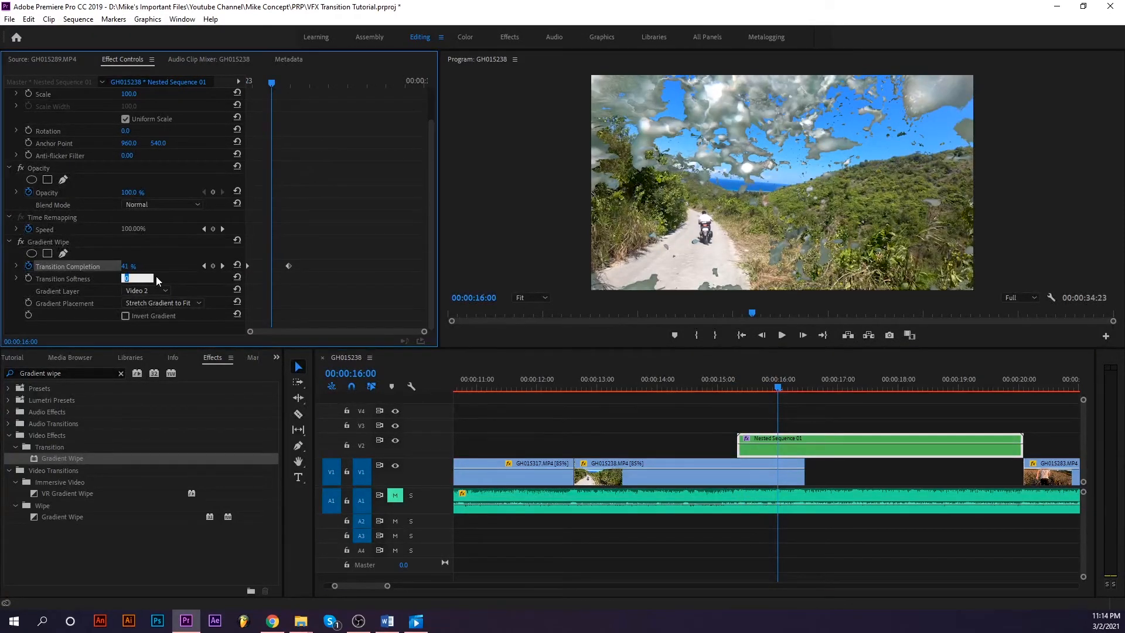
pyautogui.write('15')
pyautogui.press('Return')
pyautogui.click(134, 280)
pyautogui.write('25')
pyautogui.click(308, 279)
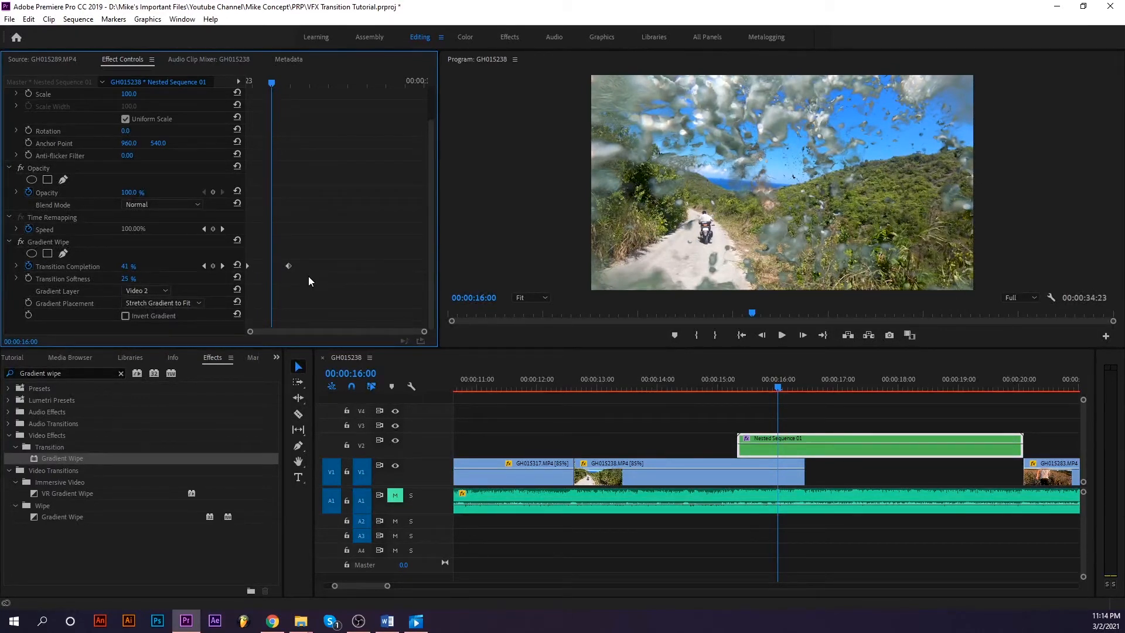
# - Try a Transition Softness of 50 on the Gradient Wipe and play the transition to judge it
pyautogui.moveTo(801, 388)
pyautogui.mouseDown()
pyautogui.moveTo(755, 385)
pyautogui.moveTo(779, 387)
pyautogui.mouseUp()
pyautogui.click(136, 278)
pyautogui.write('50')
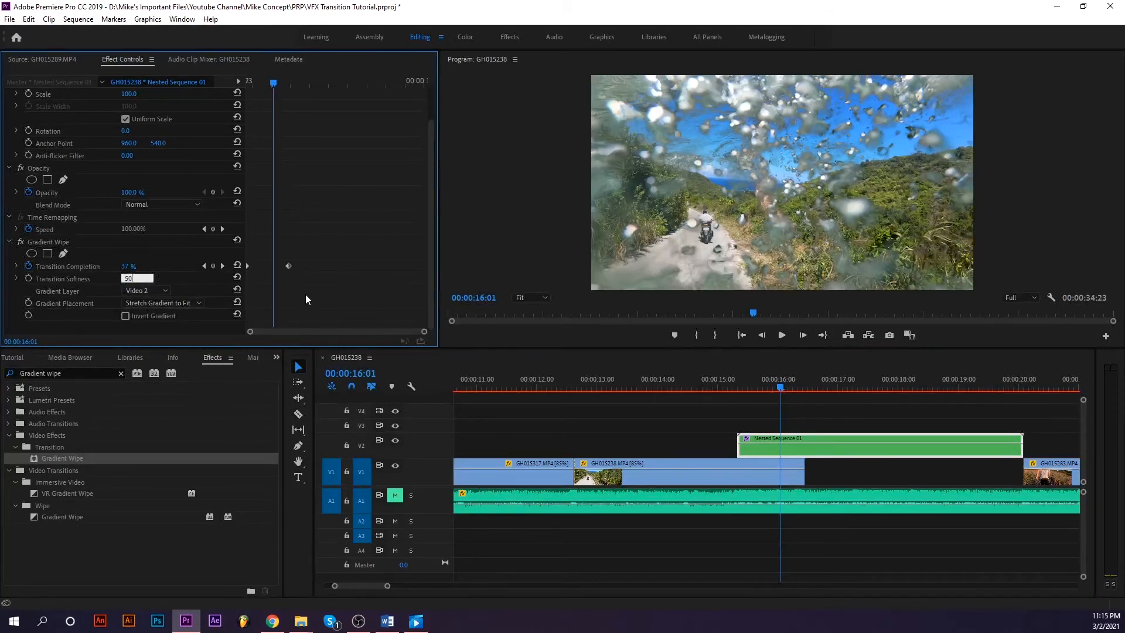
pyautogui.press('Return')
pyautogui.click(741, 392)
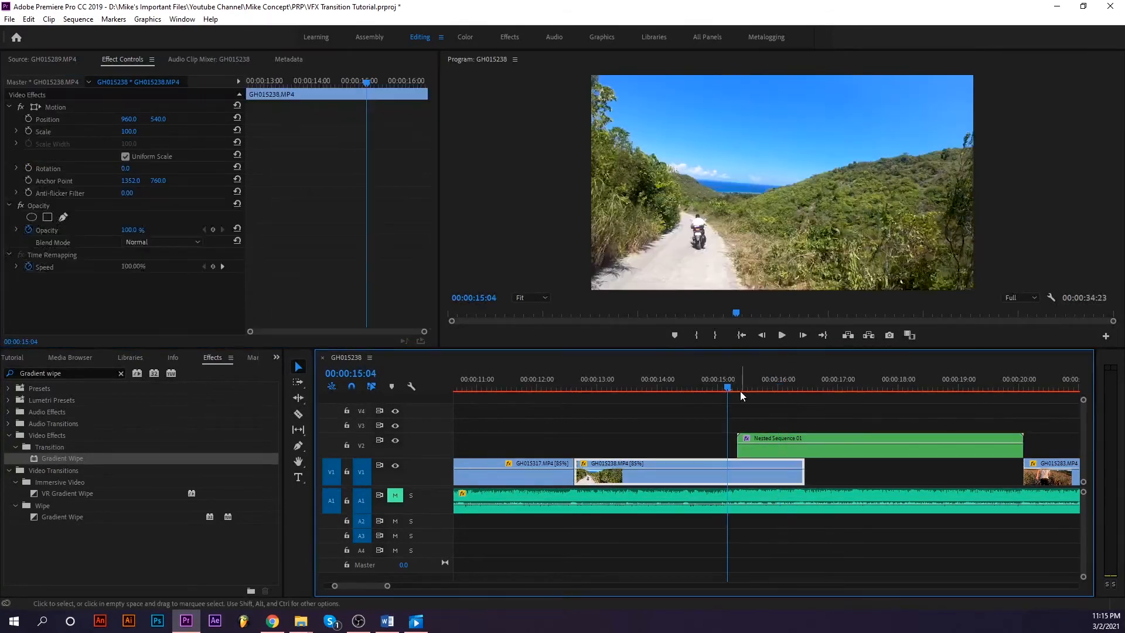
pyautogui.press('space')
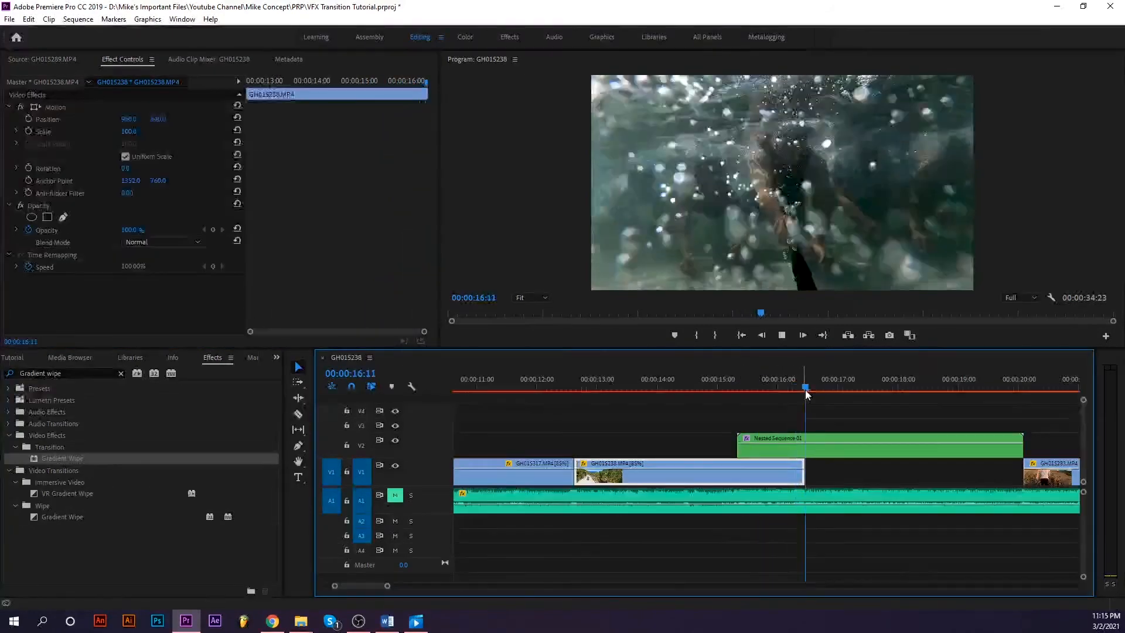
# - Set the nested sequence's Gradient Wipe Transition Softness to 35%
pyautogui.click(780, 387)
pyautogui.click(140, 278)
pyautogui.write('35')
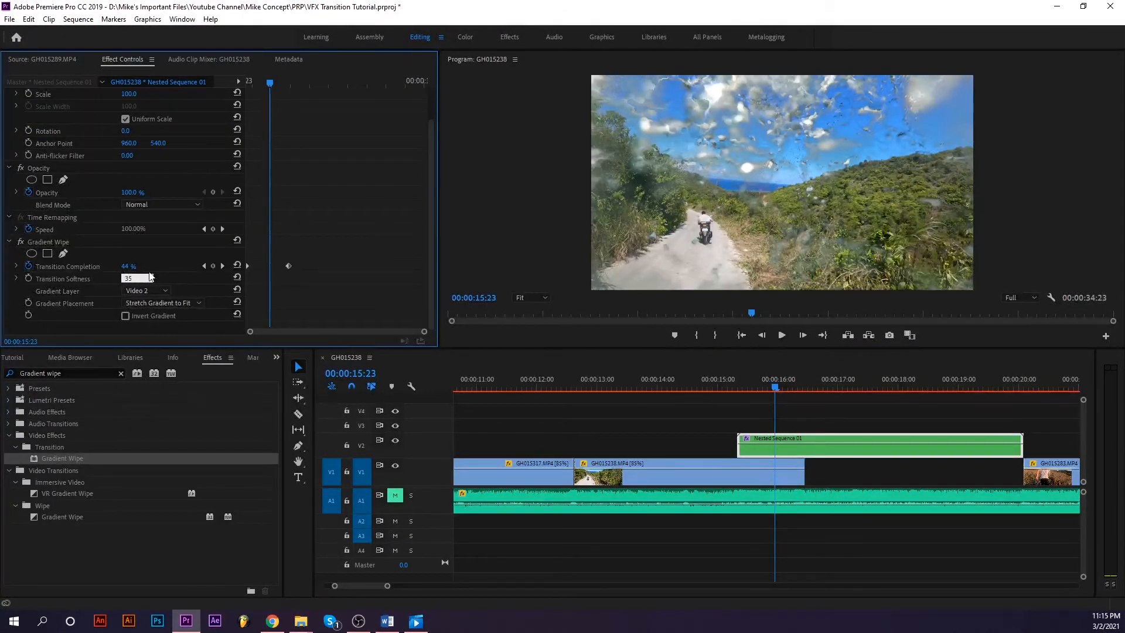
pyautogui.press('Return')
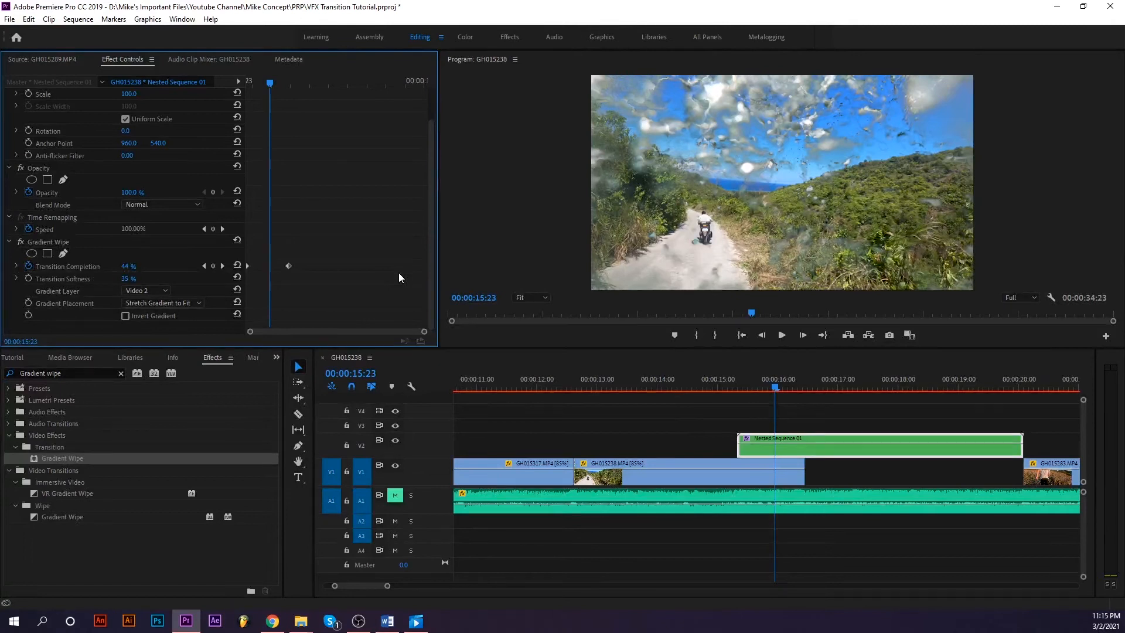
# - Try Invert Gradient on the Gradient Wipe, play the transition to compare, and turn the option off again
pyautogui.click(124, 315)
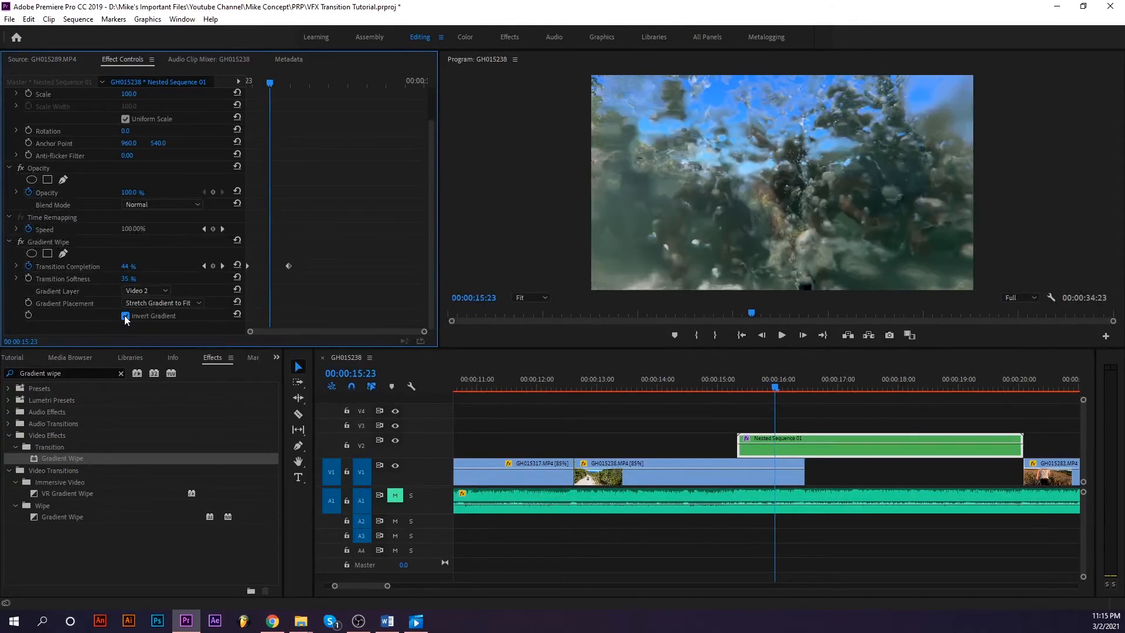
pyautogui.click(724, 386)
pyautogui.press('space')
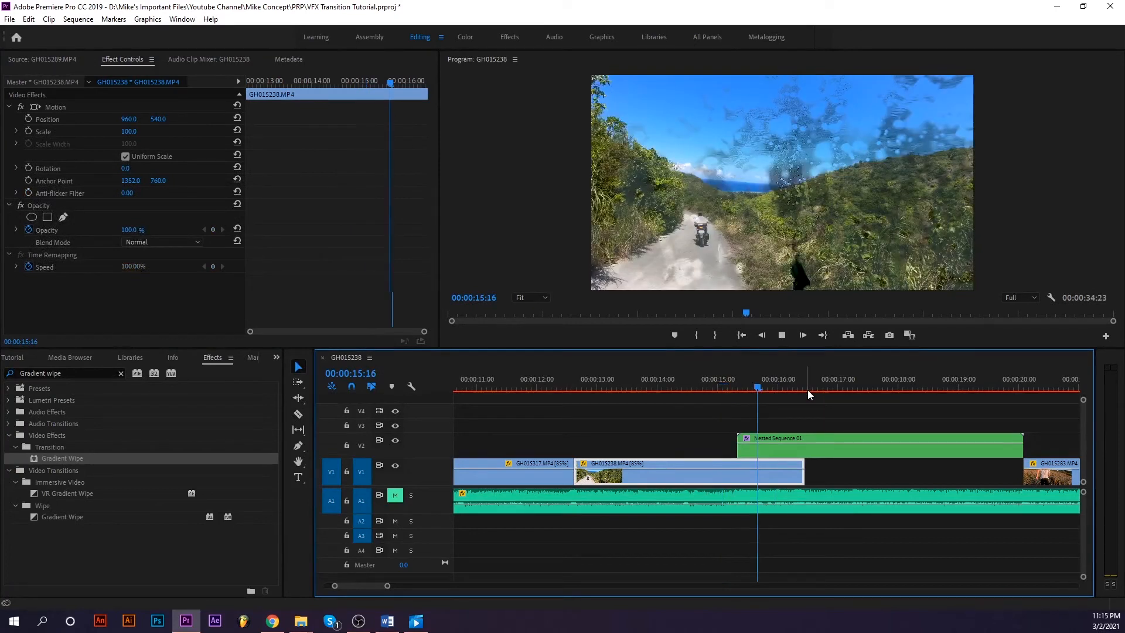
pyautogui.press('space')
pyautogui.click(772, 437)
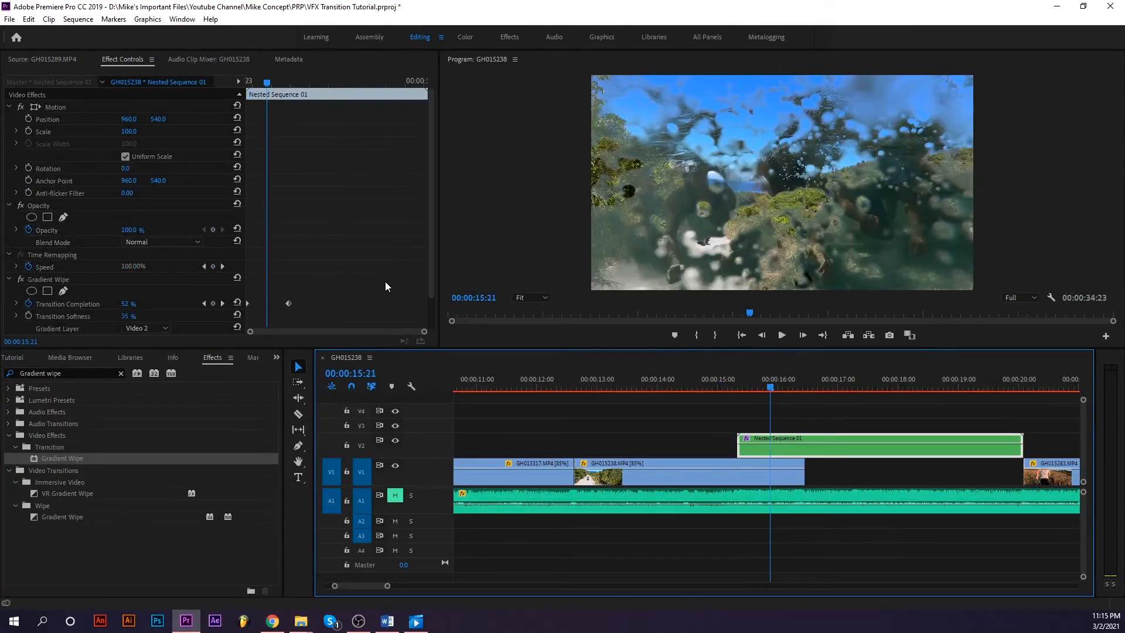
pyautogui.click(126, 317)
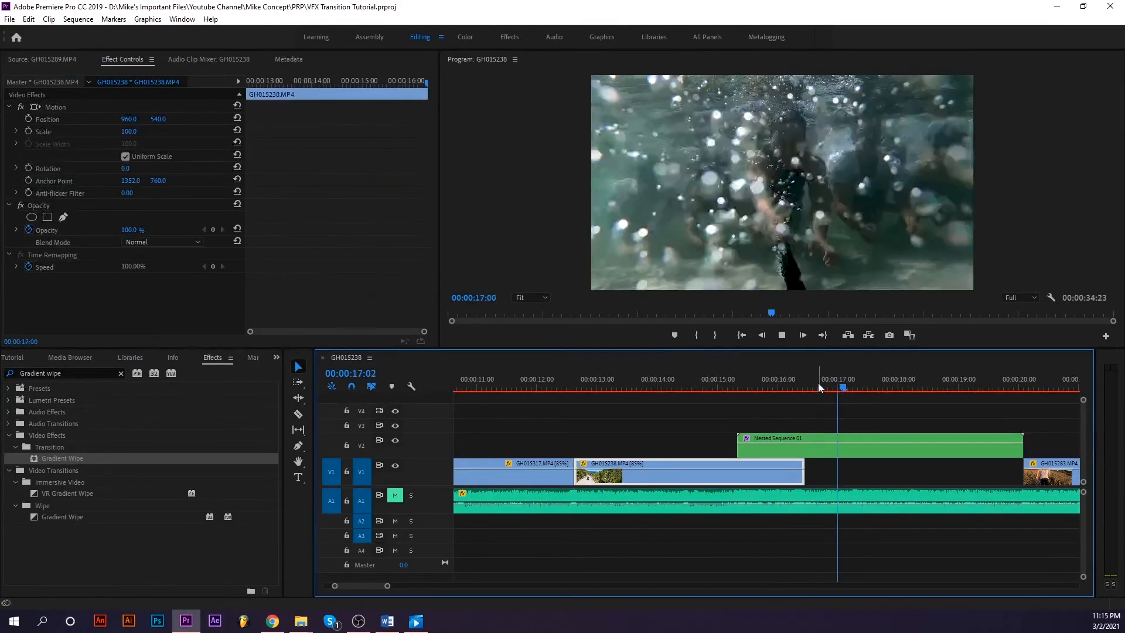
# - Play the gradient wipe transition from about 00:00:15:13 and return the playhead to 00:00:16:00
pyautogui.moveTo(818, 382); pyautogui.dragTo(750, 384)
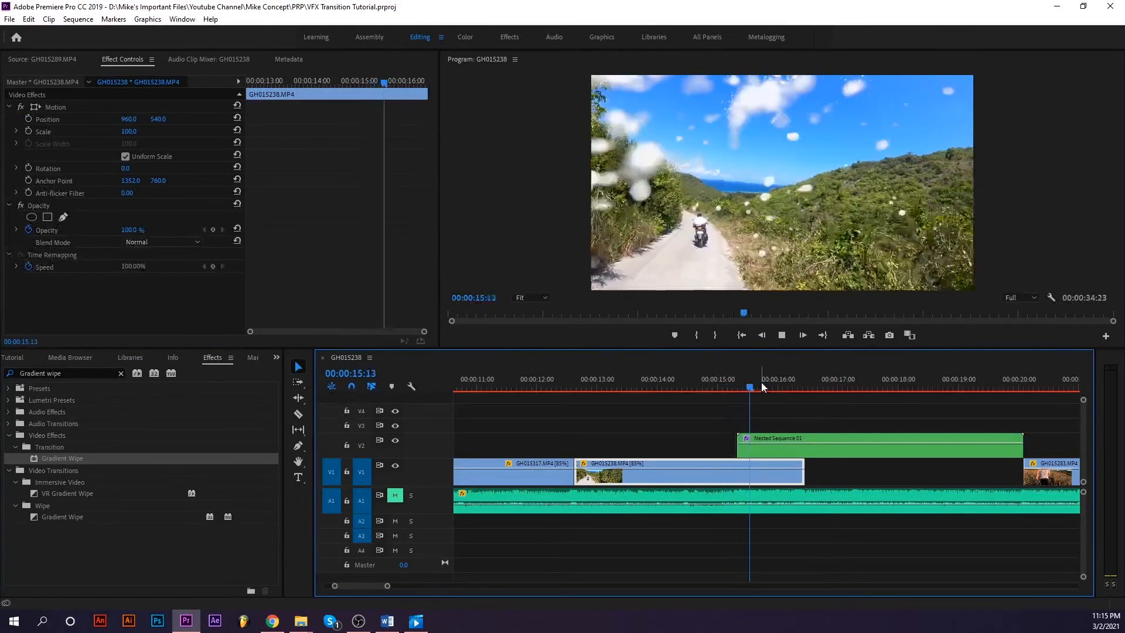
pyautogui.press('space')
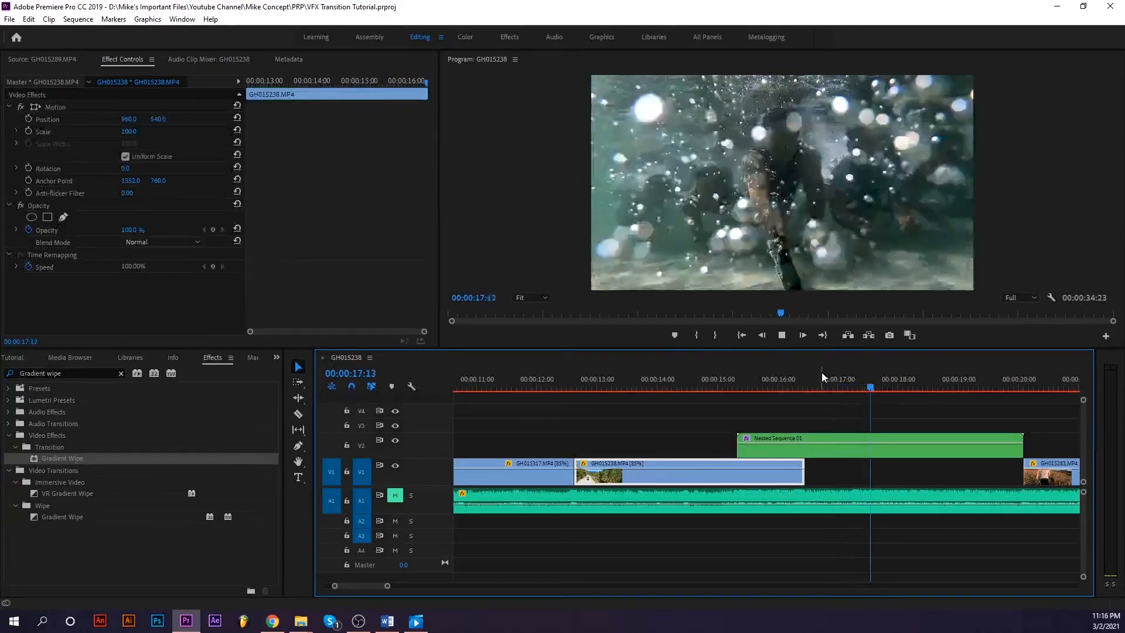
pyautogui.click(791, 380)
# - Ease the nested sequence's Gradient Wipe by reshaping the Transition Completion velocity curve between its two keyframes
pyautogui.click(789, 455)
pyautogui.scroll(-1, 17, 270)
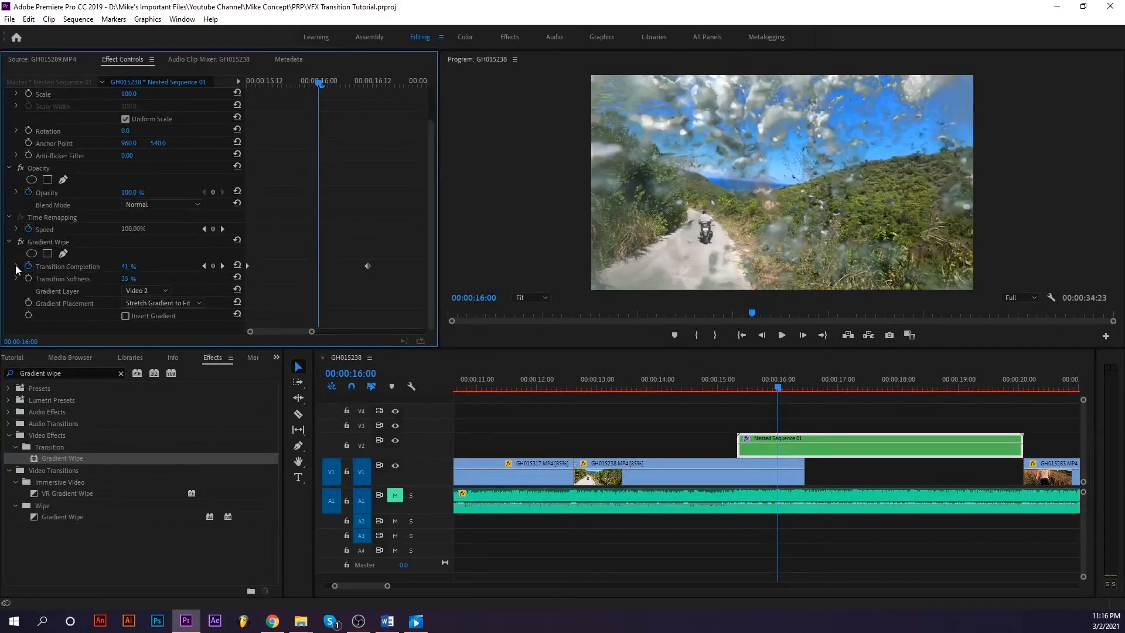
pyautogui.click(16, 267)
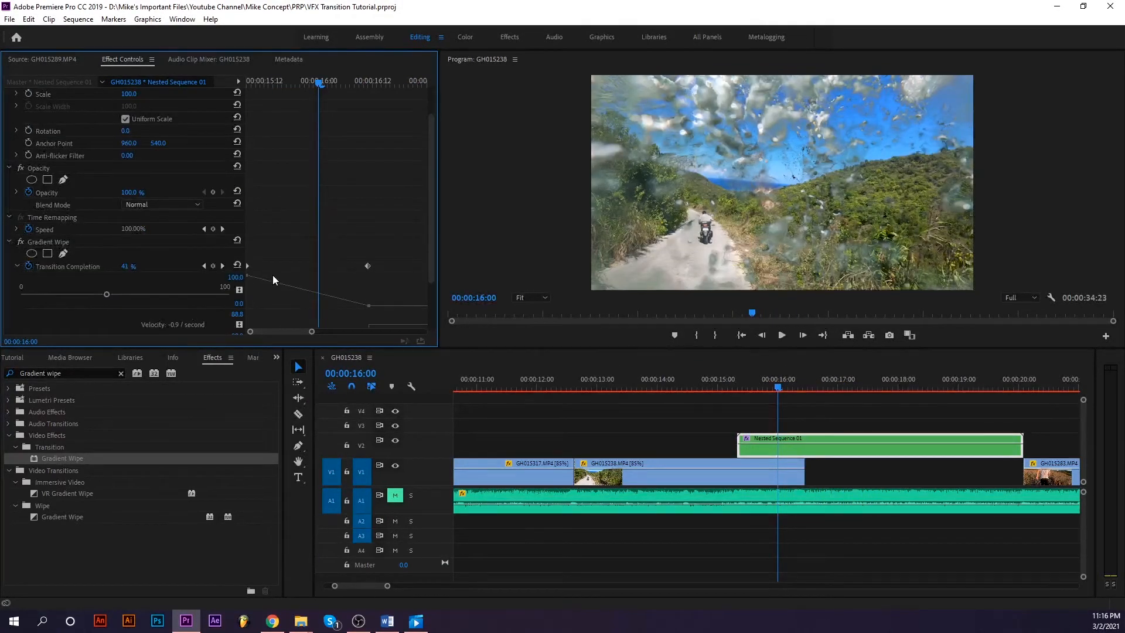
pyautogui.scroll(-1, 362, 306)
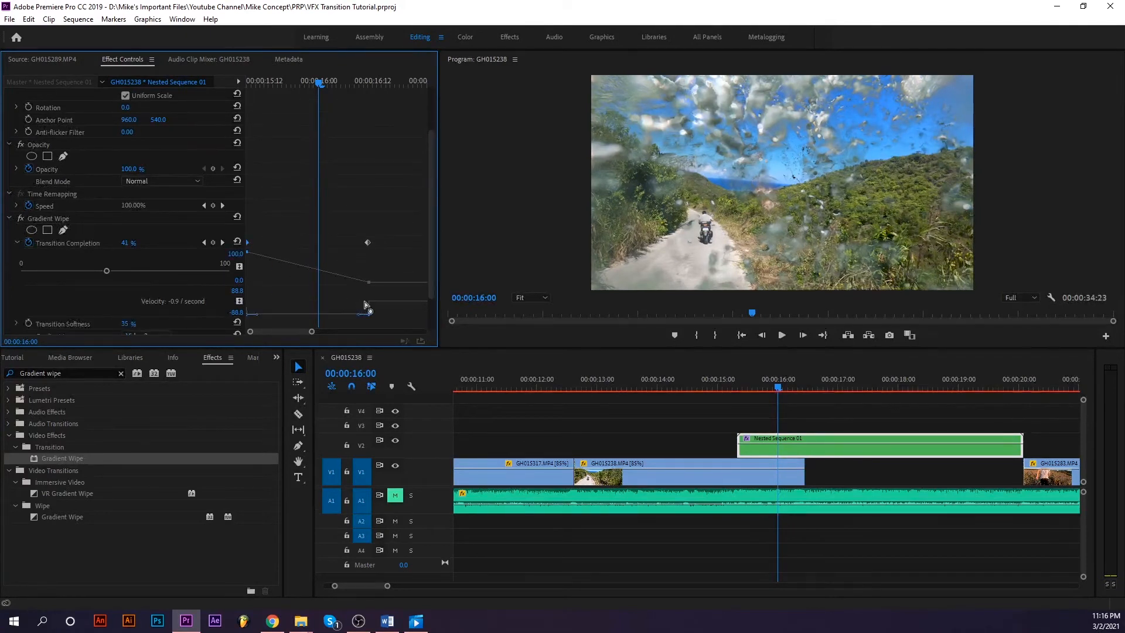
pyautogui.click(266, 315)
pyautogui.moveTo(267, 317); pyautogui.dragTo(343, 303)
pyautogui.moveTo(311, 77); pyautogui.dragTo(226, 103)
# - Play the eased gradient wipe, park the playhead at 00:00:17:05 and save the project
pyautogui.click(766, 384)
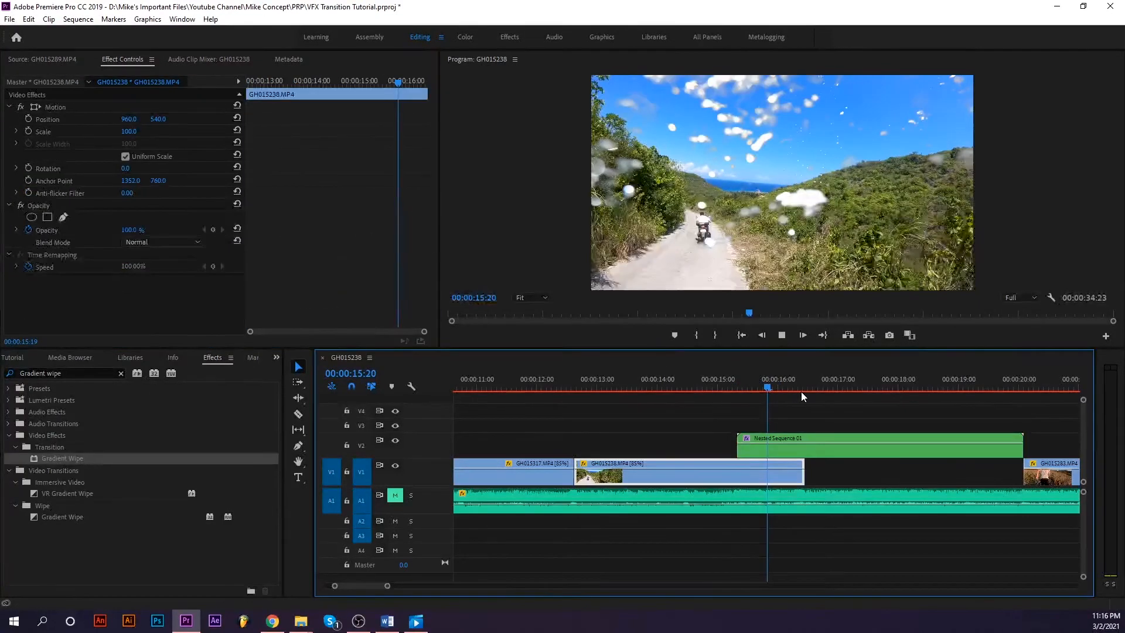
pyautogui.click(837, 383)
pyautogui.click(850, 387)
pyautogui.click(844, 501)
pyautogui.hotkey('ctrl', 's')
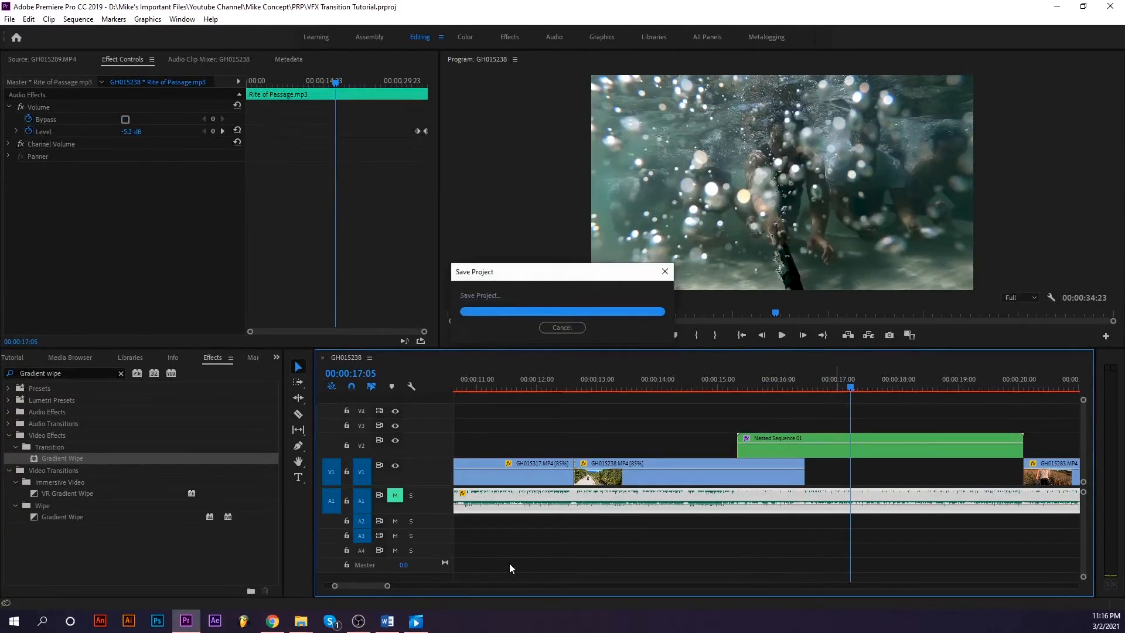
pyautogui.moveTo(386, 587); pyautogui.dragTo(461, 585)
pyautogui.click(505, 387)
pyautogui.hotkey('ctrl', 's')
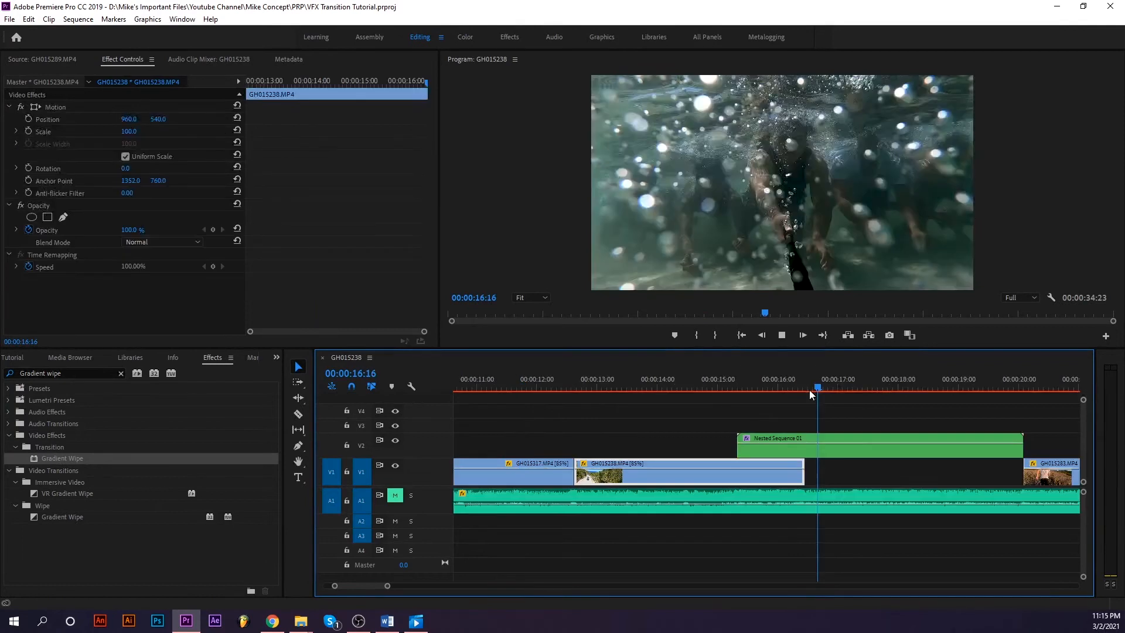
# - Replay the gradient wipe and scrub back to about 00:00:16:02 to examine the blend between the clips
pyautogui.click(729, 384)
pyautogui.press('space')
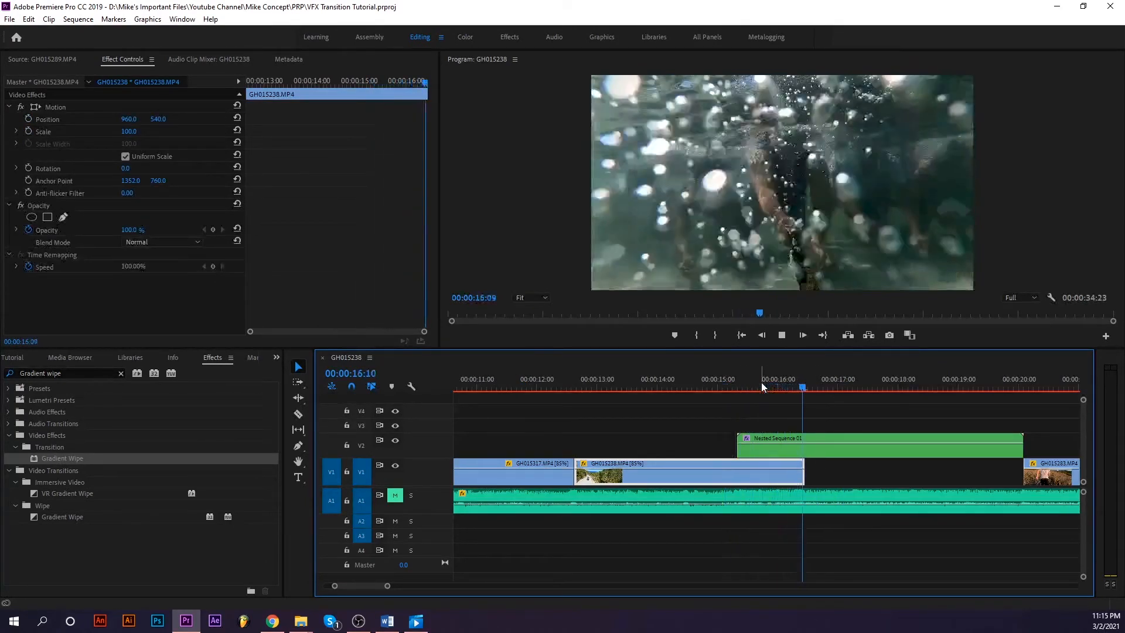
pyautogui.moveTo(819, 379); pyautogui.dragTo(783, 379)
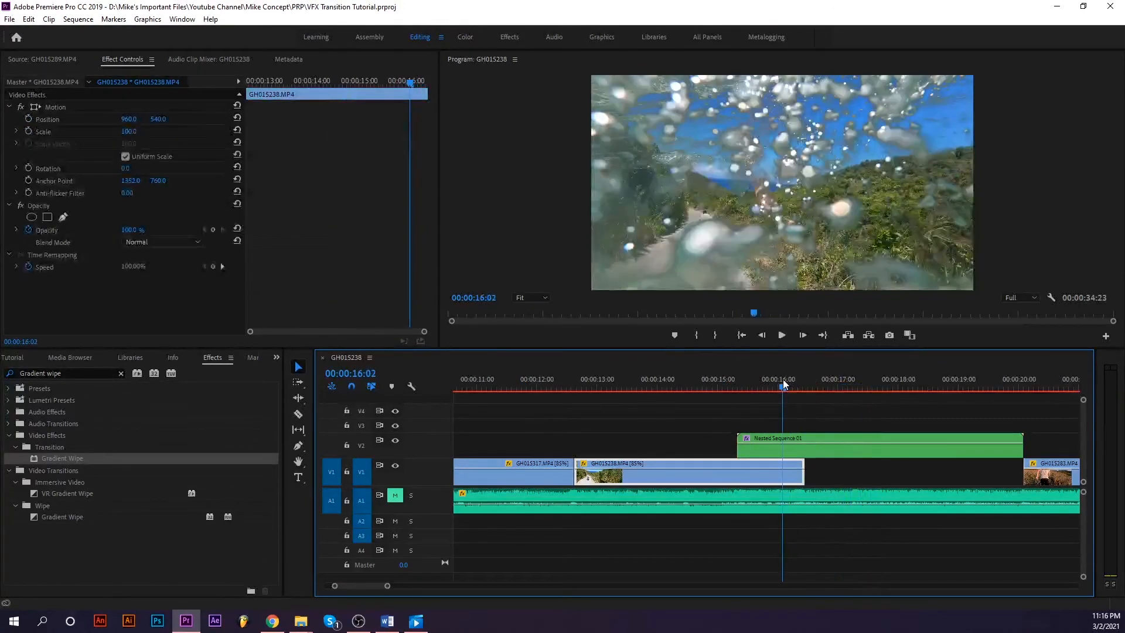
pyautogui.click(787, 451)
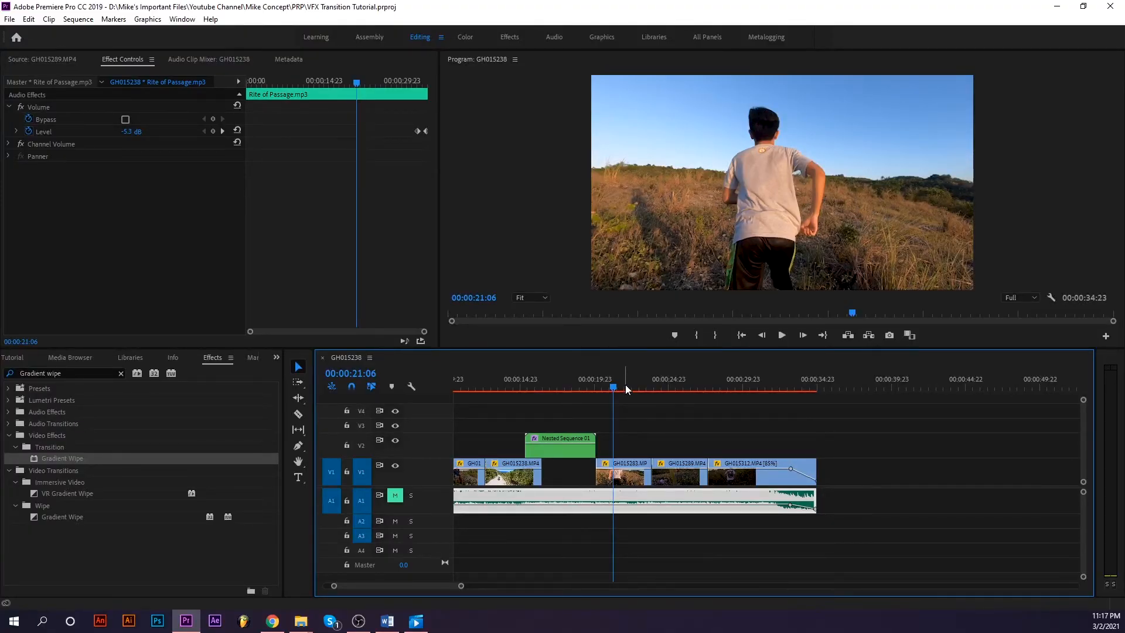
# - Start Scale and Position keyframes at the beginning of the GH015283.MP4 clip, at 00:00:20:02
pyautogui.press('Up')
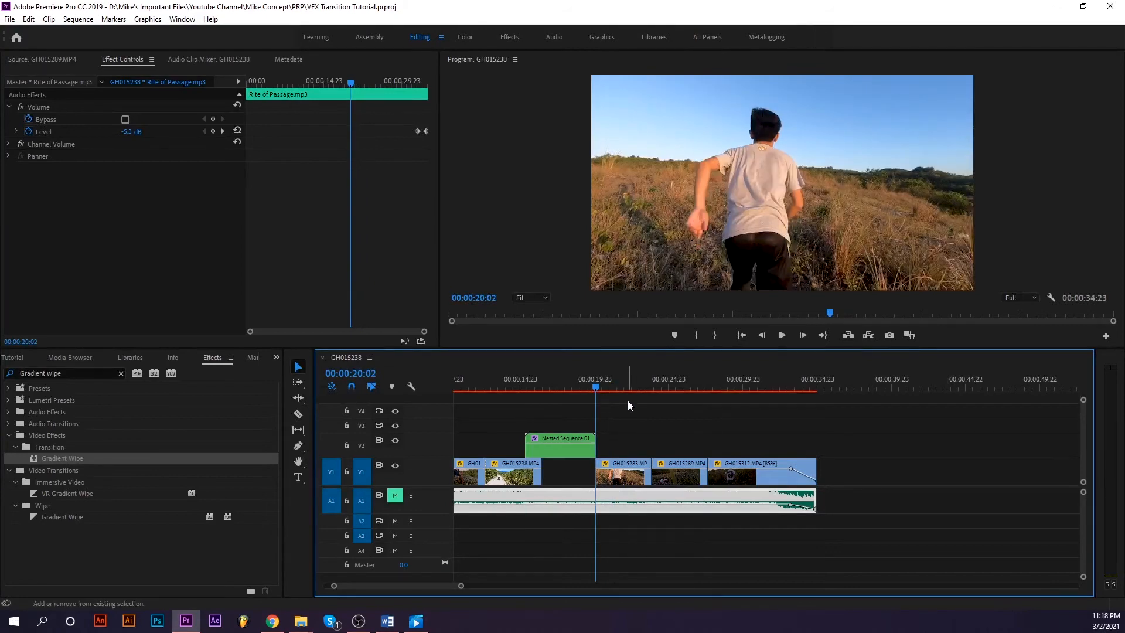
pyautogui.click(624, 484)
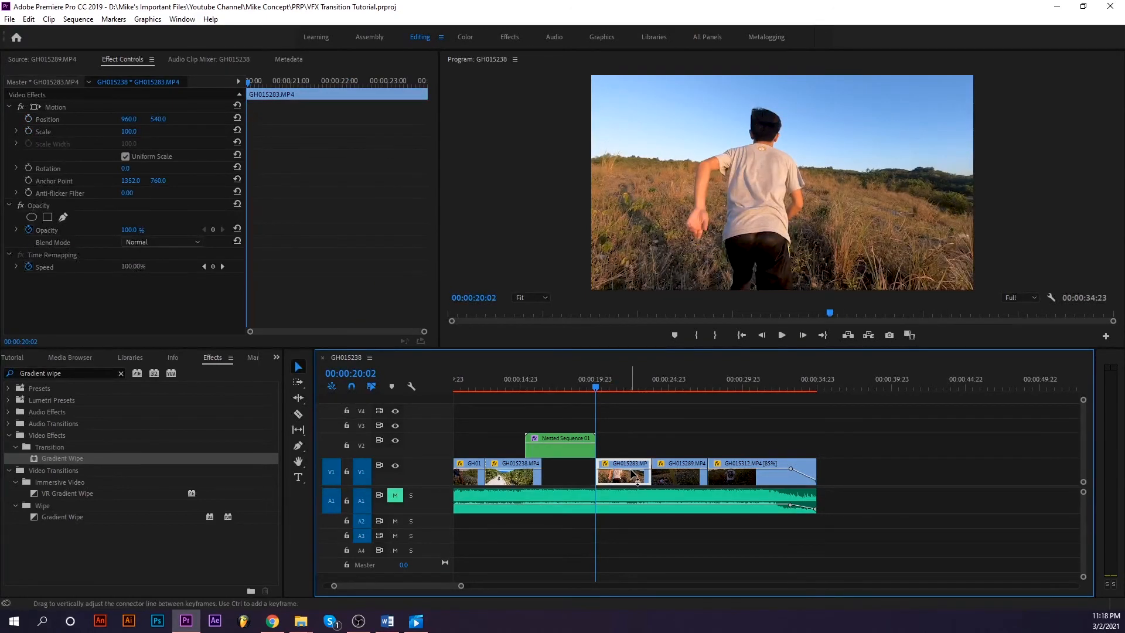
pyautogui.hotkey('ctrl', 's')
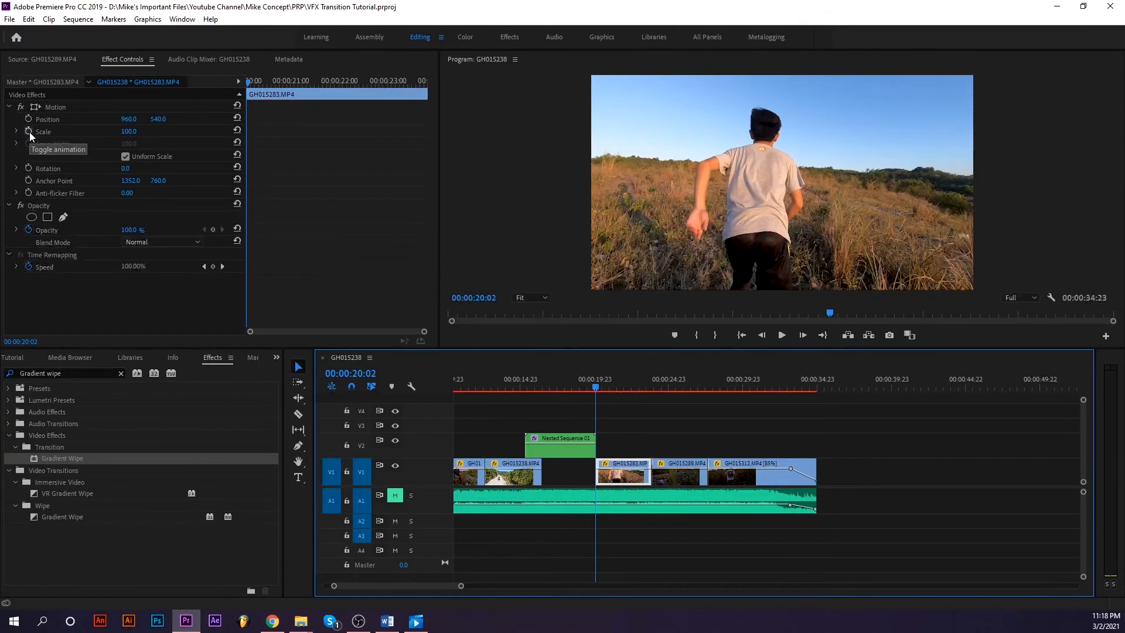
pyautogui.click(29, 132)
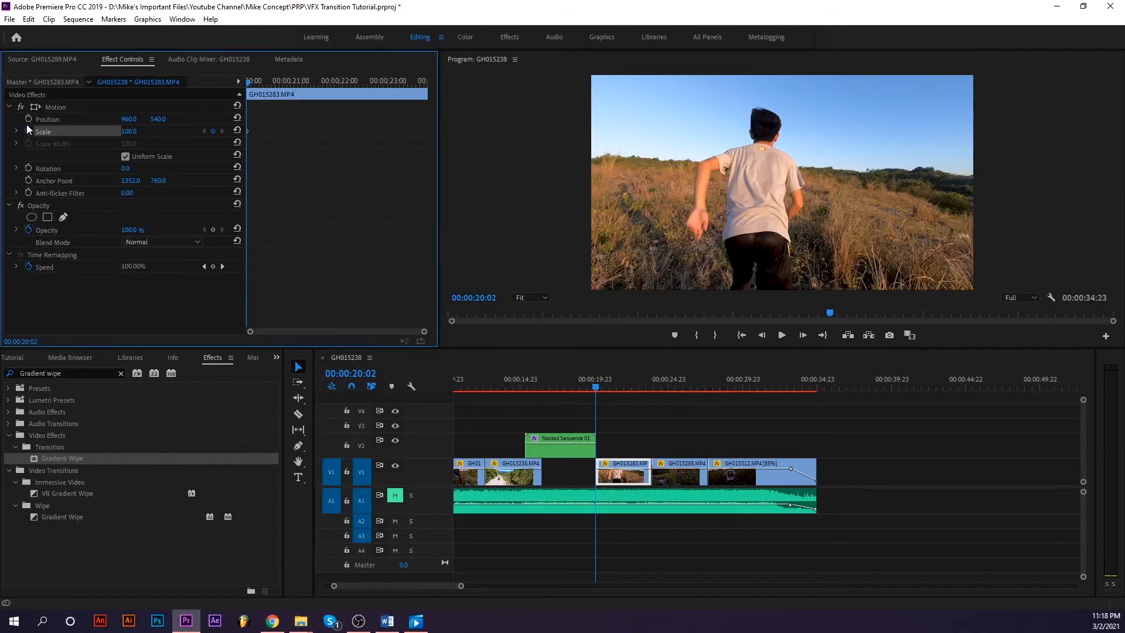
pyautogui.click(28, 119)
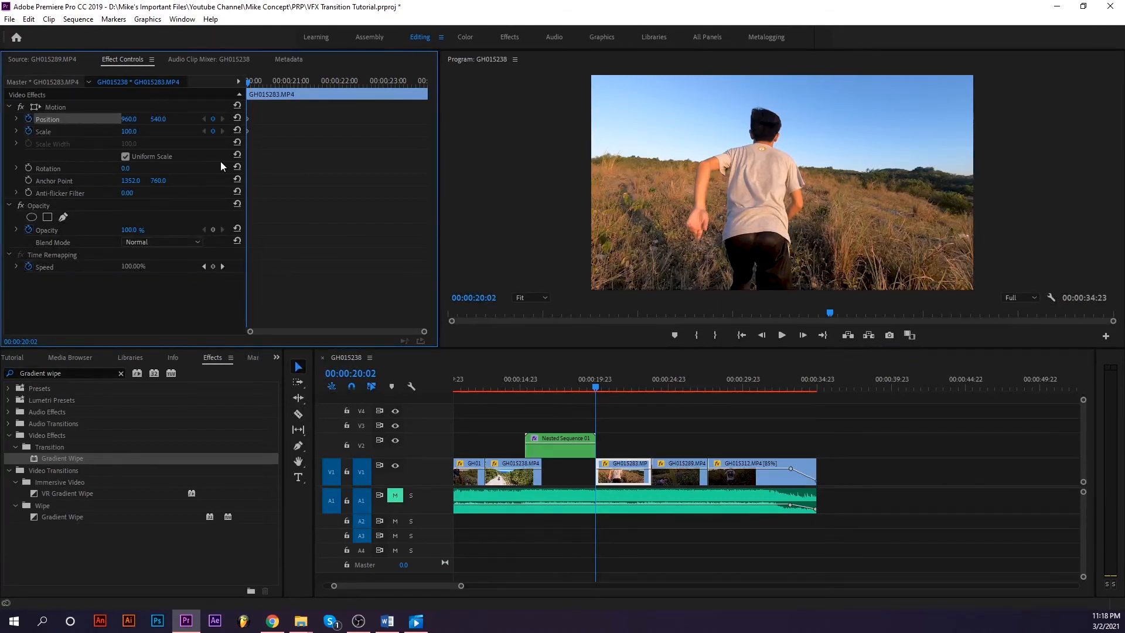
# - Add Scale and Position keyframes at 00:00:23:18 near the clip's end and return the playhead to its start
pyautogui.click(425, 83)
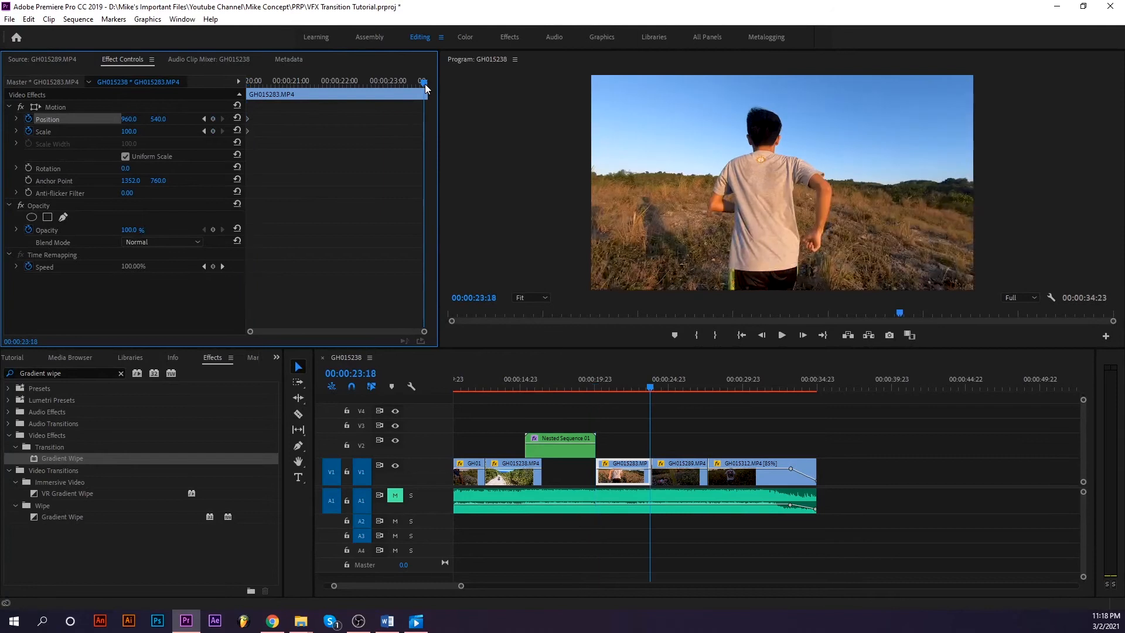
pyautogui.click(213, 131)
pyautogui.click(213, 120)
pyautogui.moveTo(410, 83); pyautogui.dragTo(247, 83)
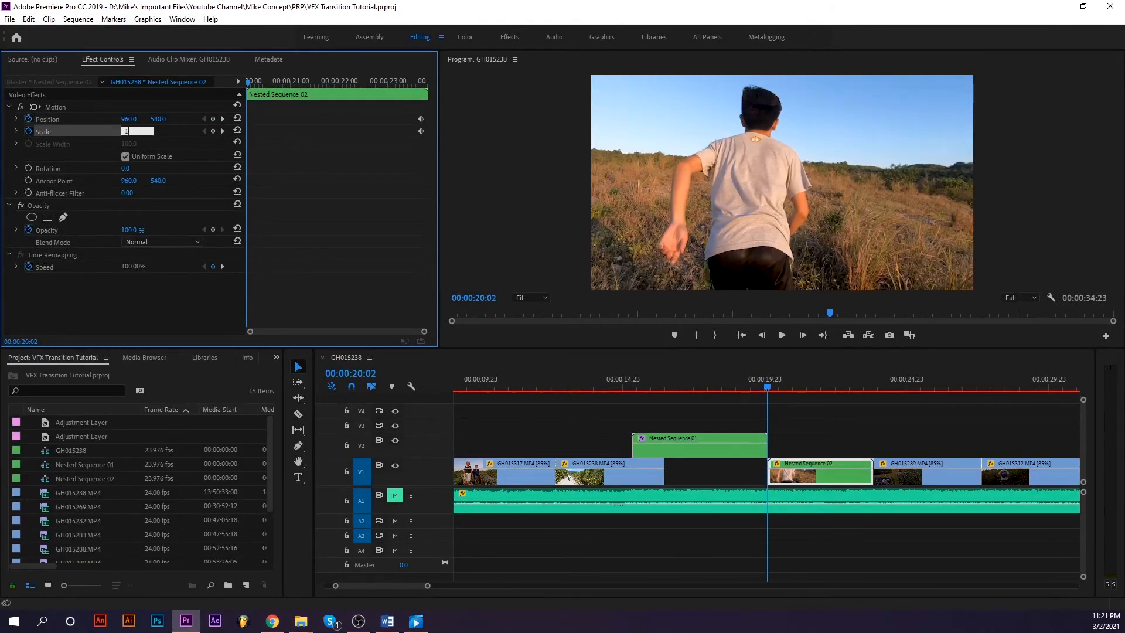
# - At the start of Nested Sequence 02, set Scale to 125 and horizontal Position to about 1106
pyautogui.press('Return')
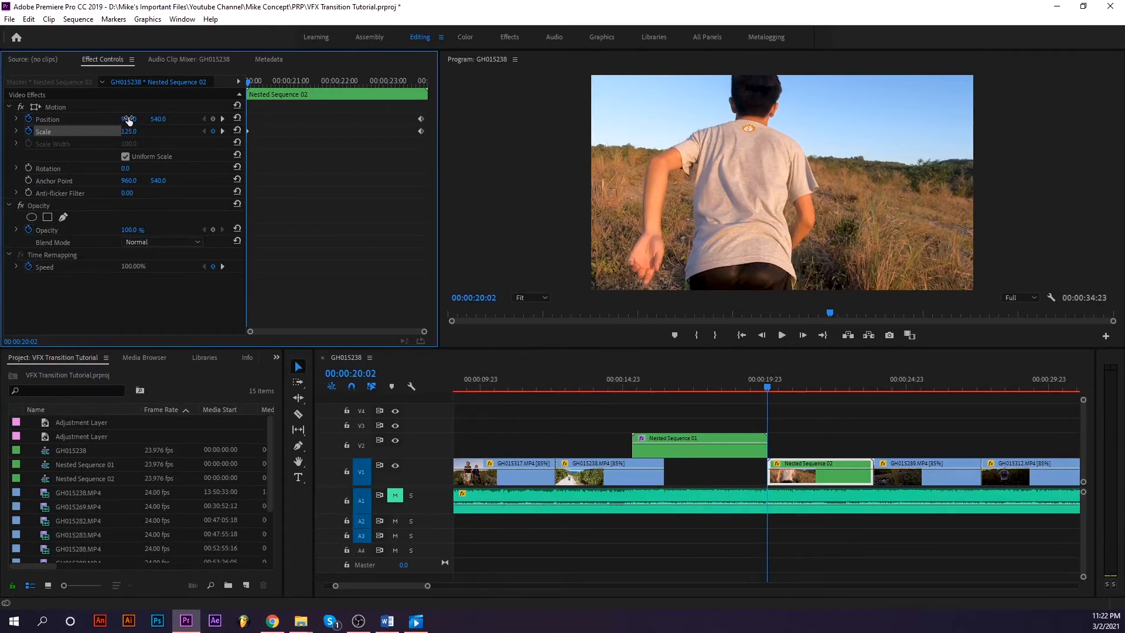
pyautogui.moveTo(129, 120); pyautogui.dragTo(214, 120)
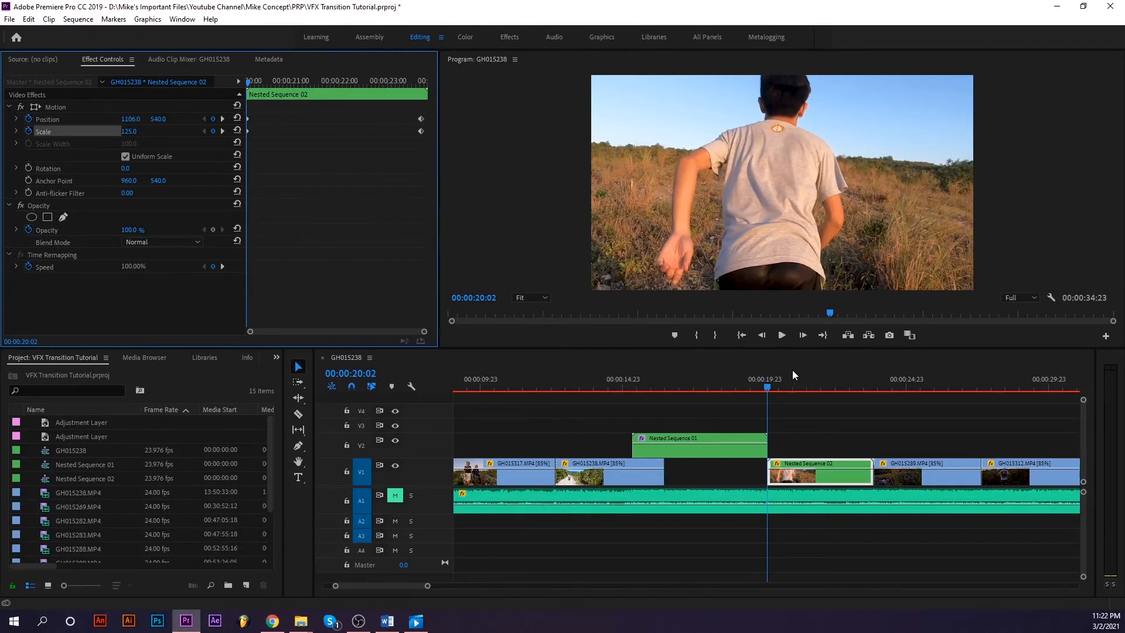
# - Play and scrub through Nested Sequence 02 from 00:00:20:02 to examine the animated zoom-out
pyautogui.press('space')
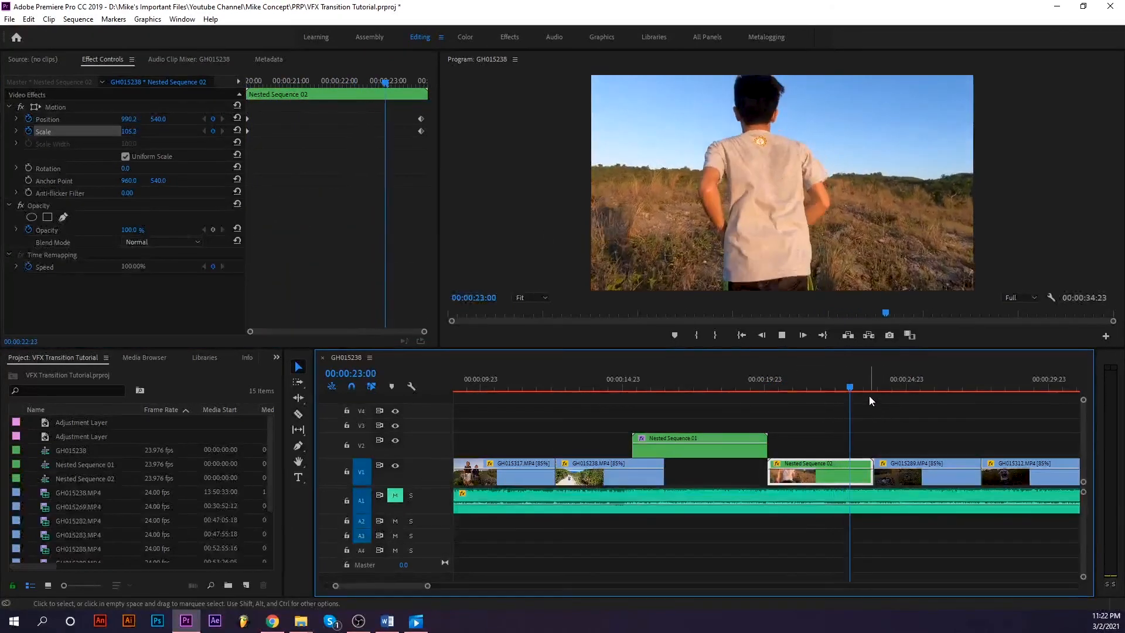
pyautogui.click(815, 386)
pyautogui.moveTo(817, 382); pyautogui.dragTo(857, 382)
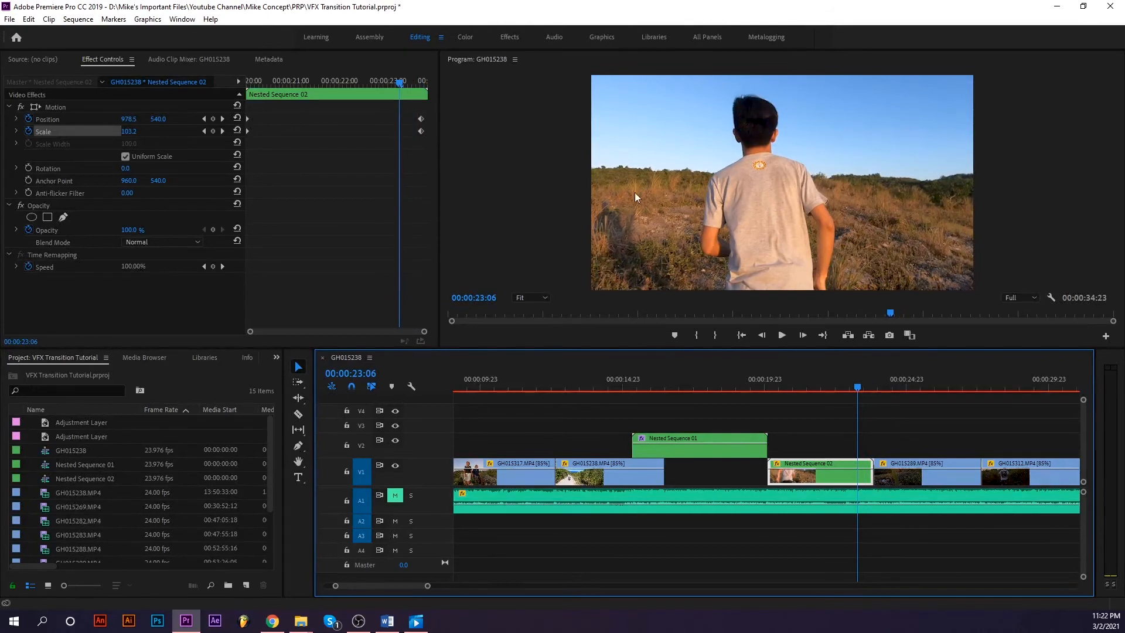
pyautogui.moveTo(860, 384); pyautogui.dragTo(767, 386)
pyautogui.press('space')
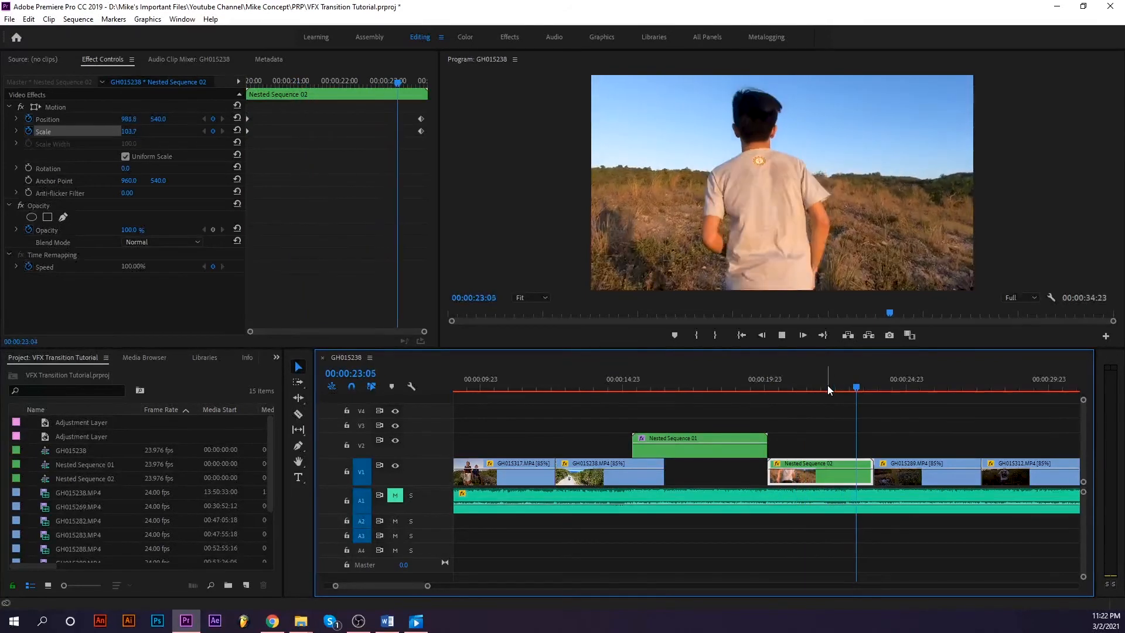
pyautogui.press('space')
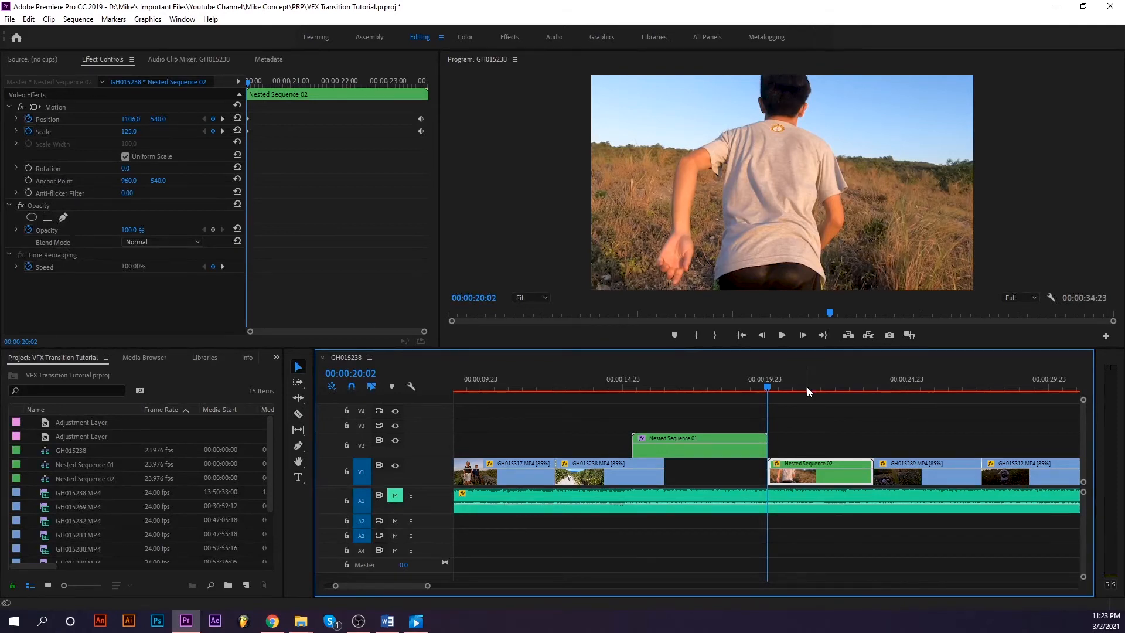
pyautogui.press('space')
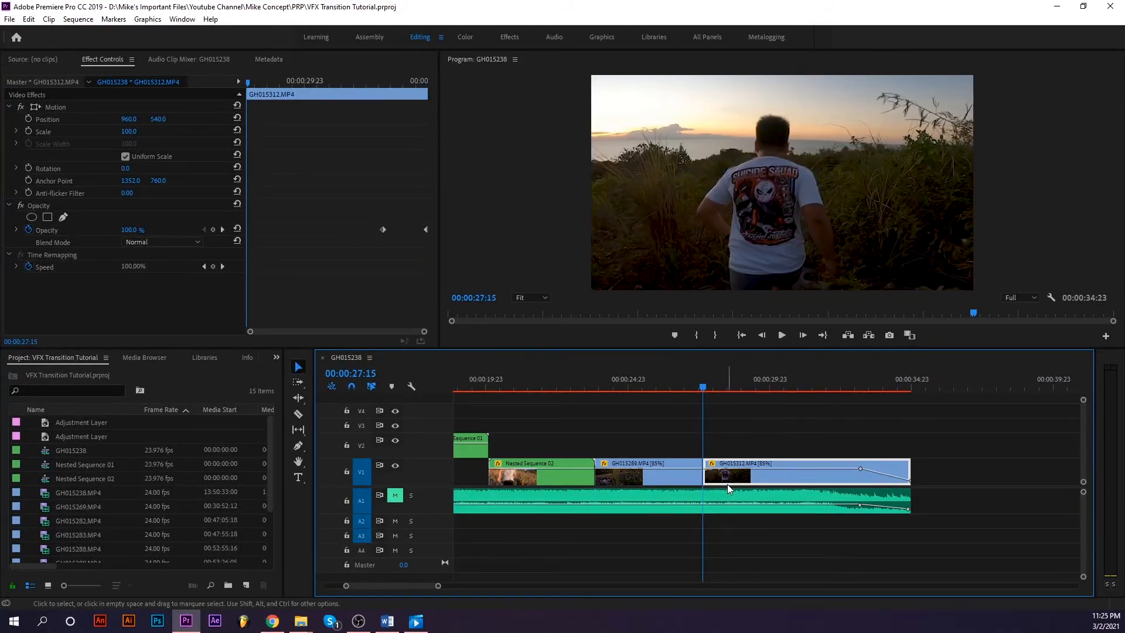
# - Nest the GH015312.MP4 clip at the end of the timeline and save the project
pyautogui.rightClick(736, 478)
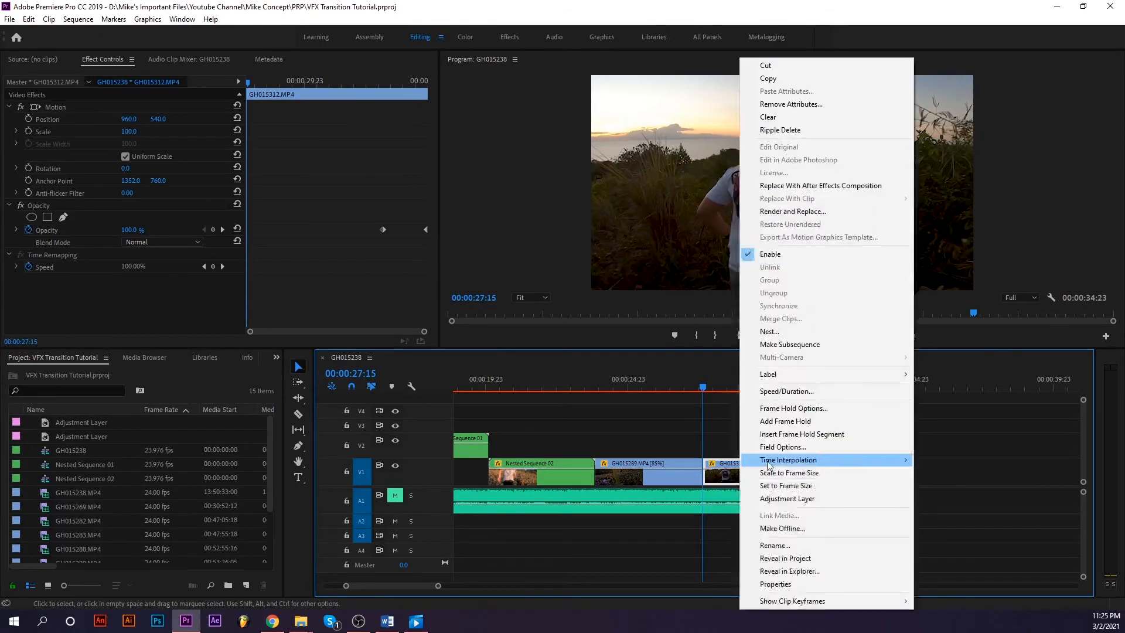
pyautogui.click(769, 332)
pyautogui.press('Return')
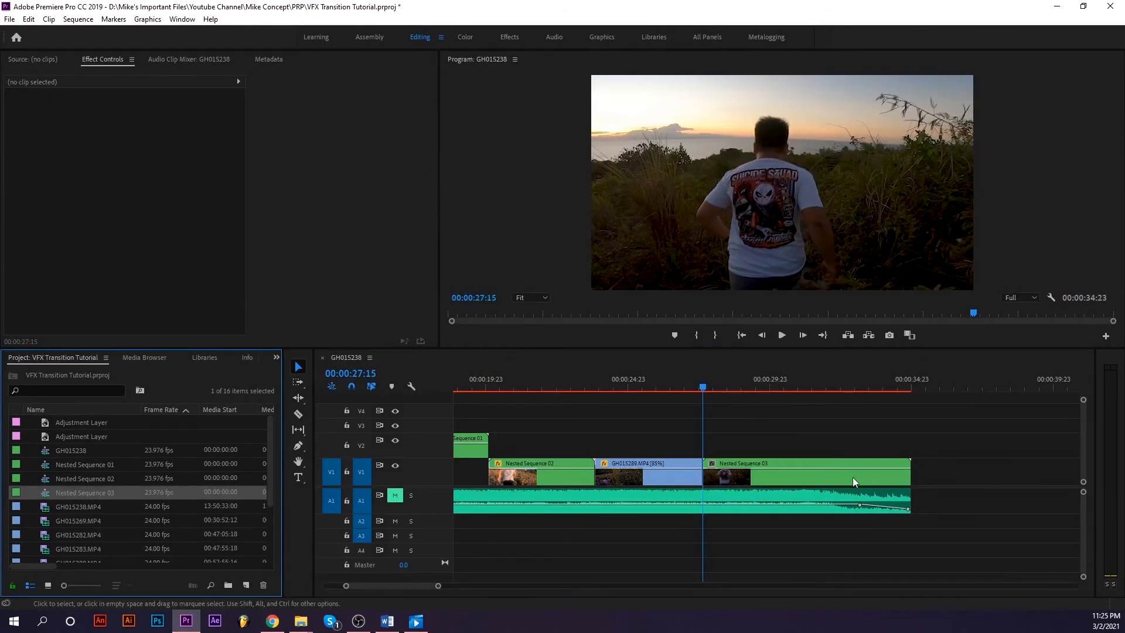
pyautogui.hotkey('ctrl', 's')
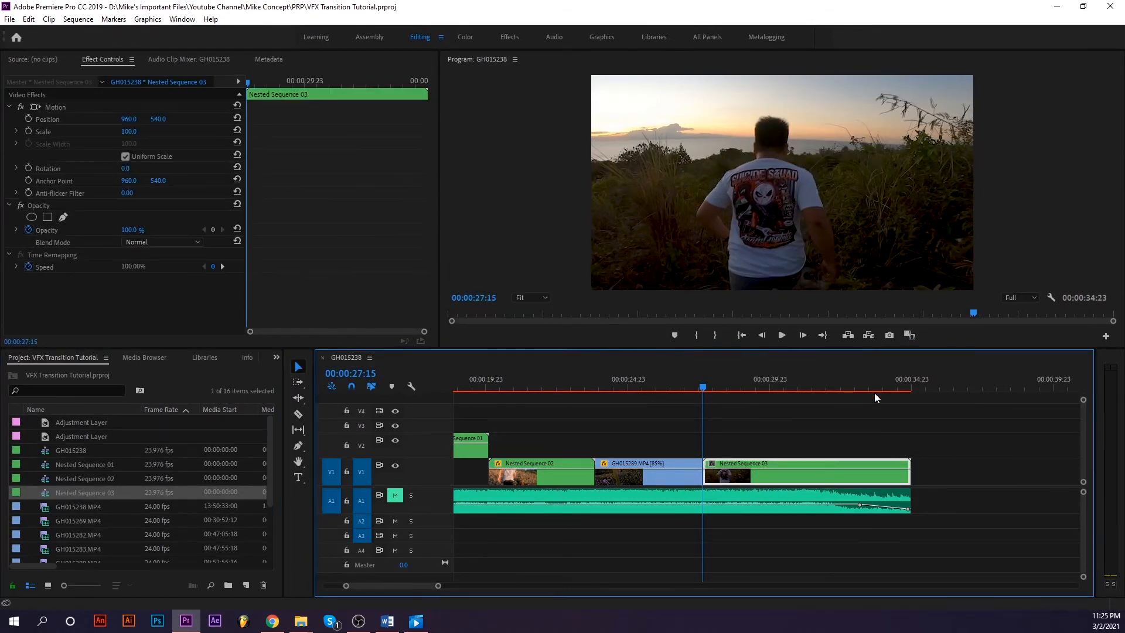
# - Start Scale and Position keyframes near the end of the newly nested clip, at 00:00:34:19
pyautogui.click(908, 389)
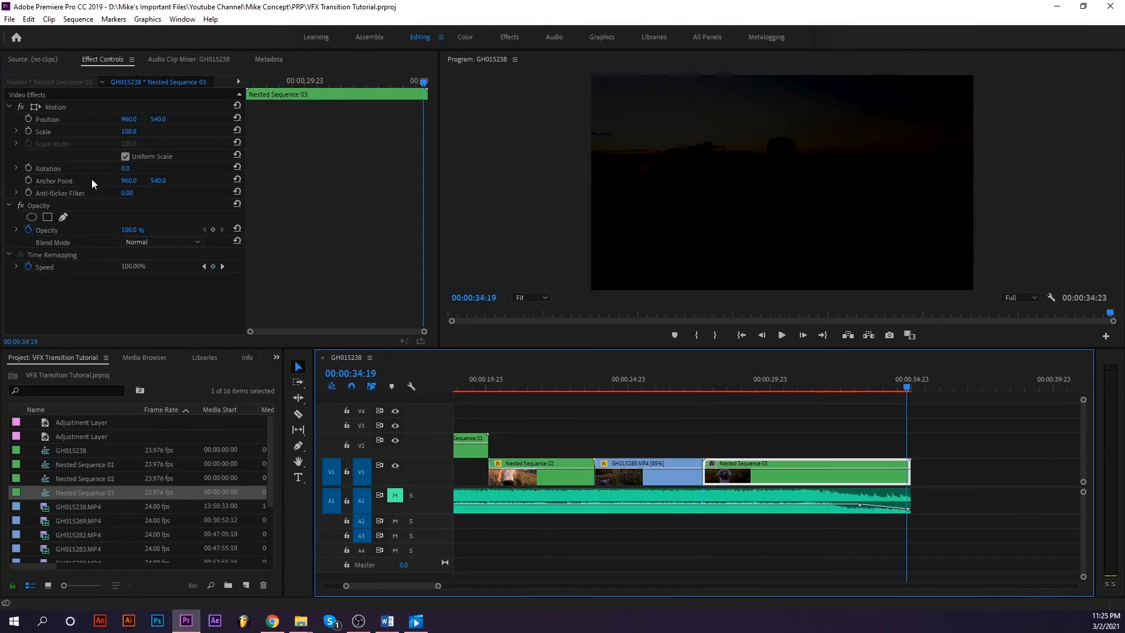
pyautogui.click(29, 132)
pyautogui.click(29, 120)
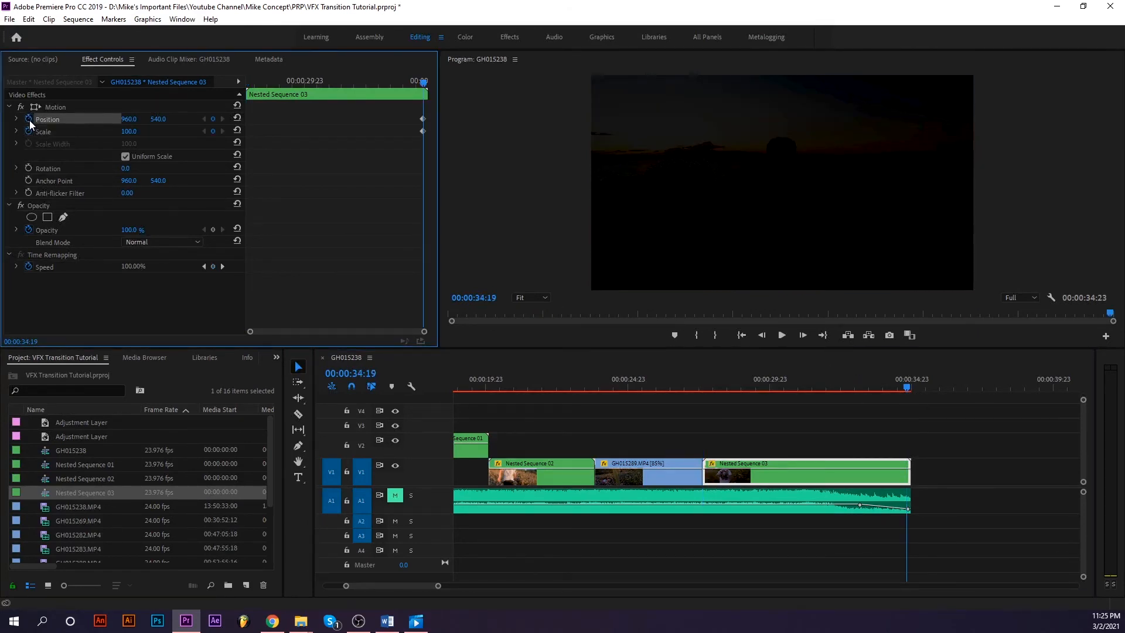
# - At the nested clip's start, 00:00:27:15, set Scale to 125 and Position to about 1023, 559
pyautogui.press('Up')
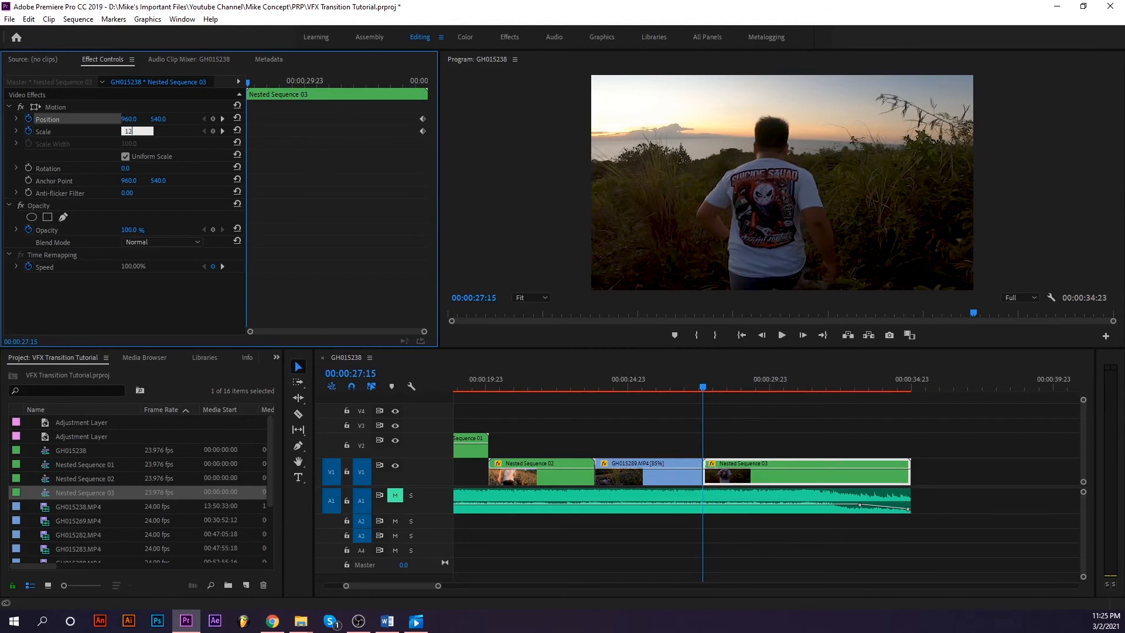
pyautogui.press('Return')
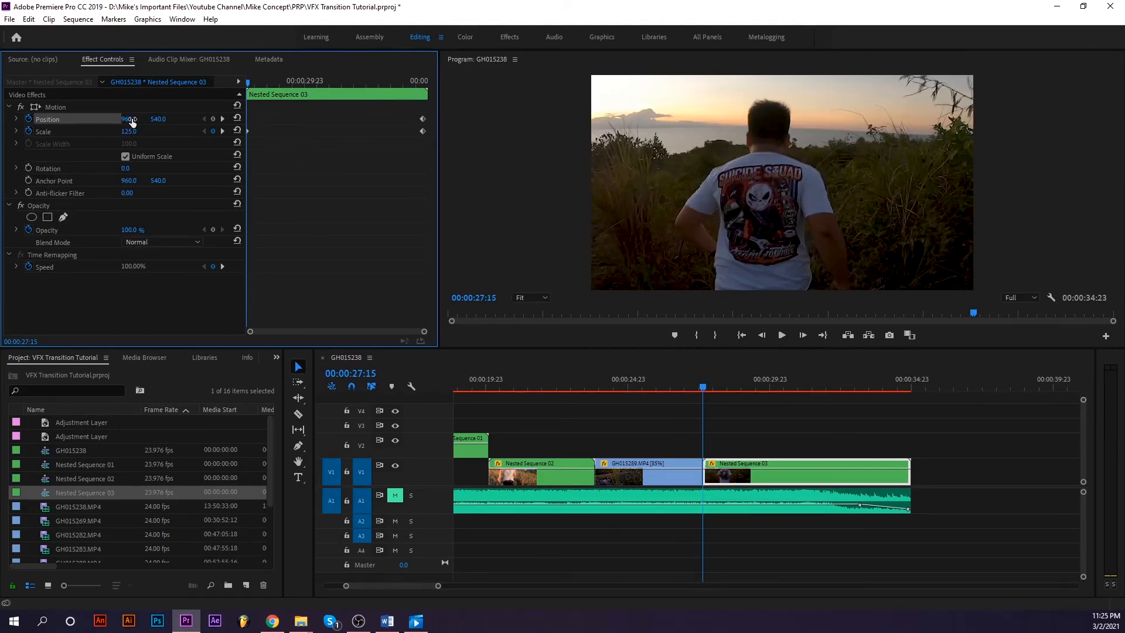
pyautogui.moveTo(130, 119); pyautogui.dragTo(169, 119)
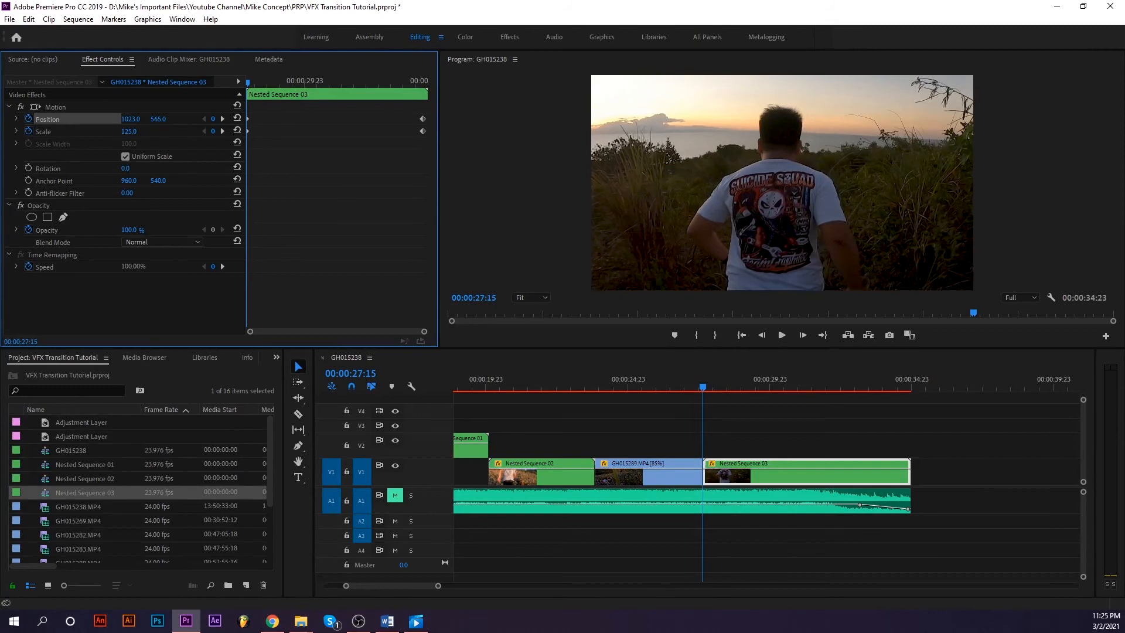
# - Move the closing Scale and Position keyframes to the clip's very end, play the zoom-out and save the project
pyautogui.click(402, 104)
pyautogui.press('space')
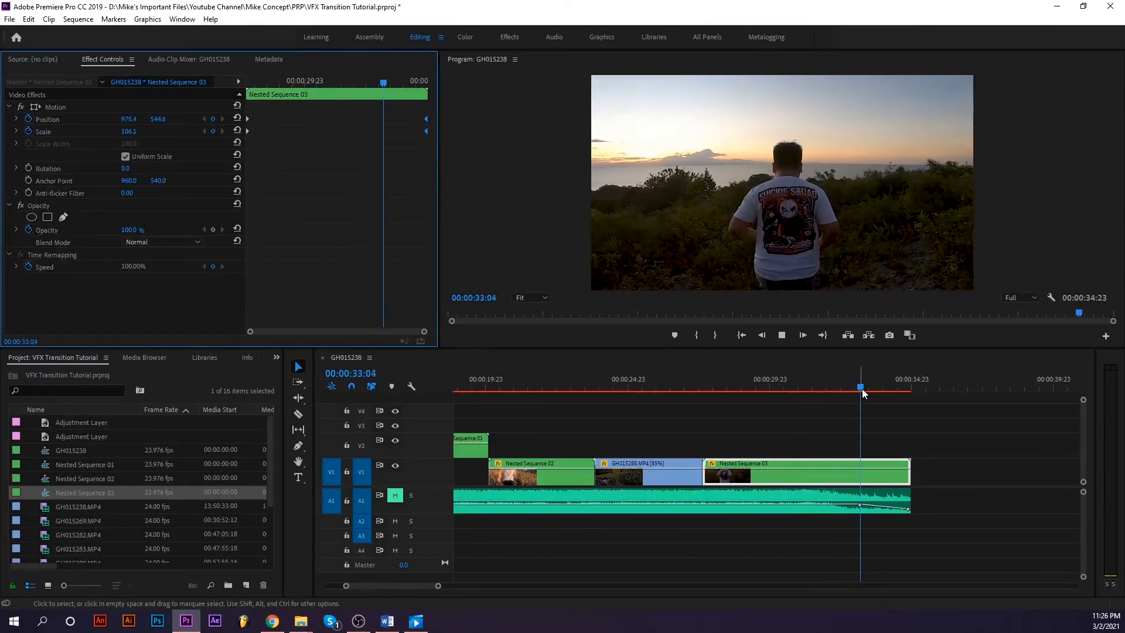
pyautogui.moveTo(887, 386); pyautogui.dragTo(702, 407)
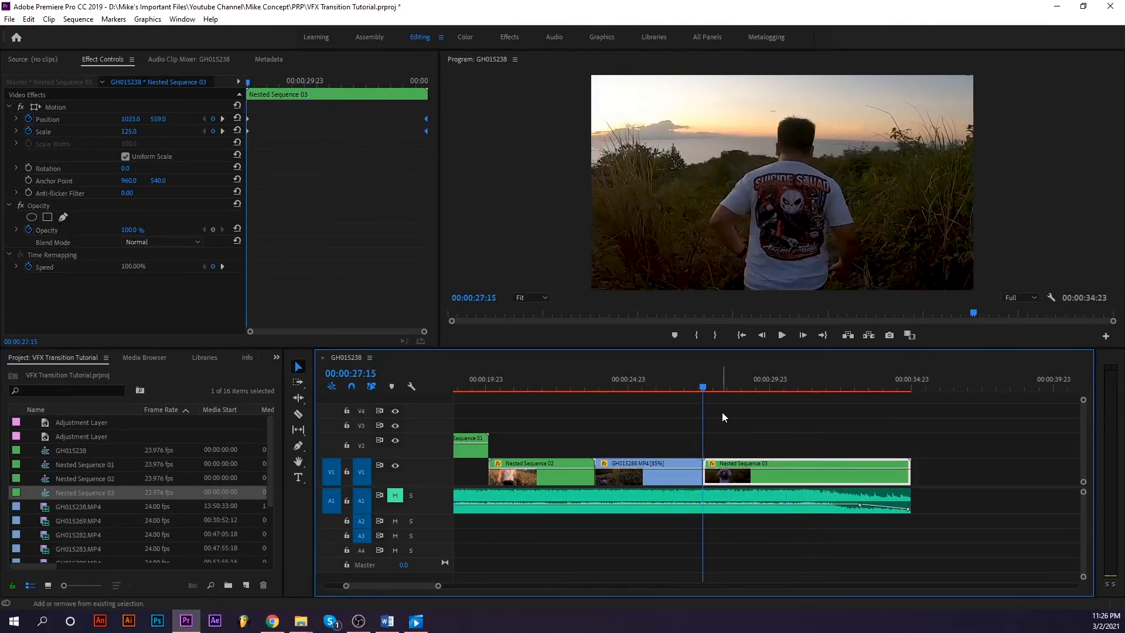
pyautogui.hotkey('ctrl', 's')
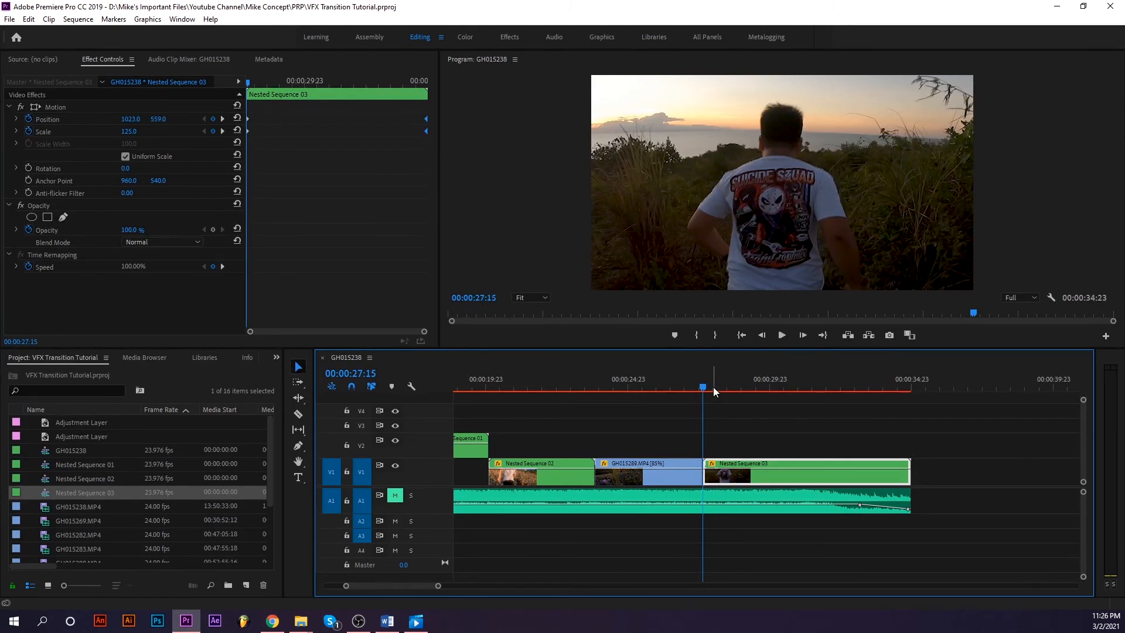
pyautogui.press('space')
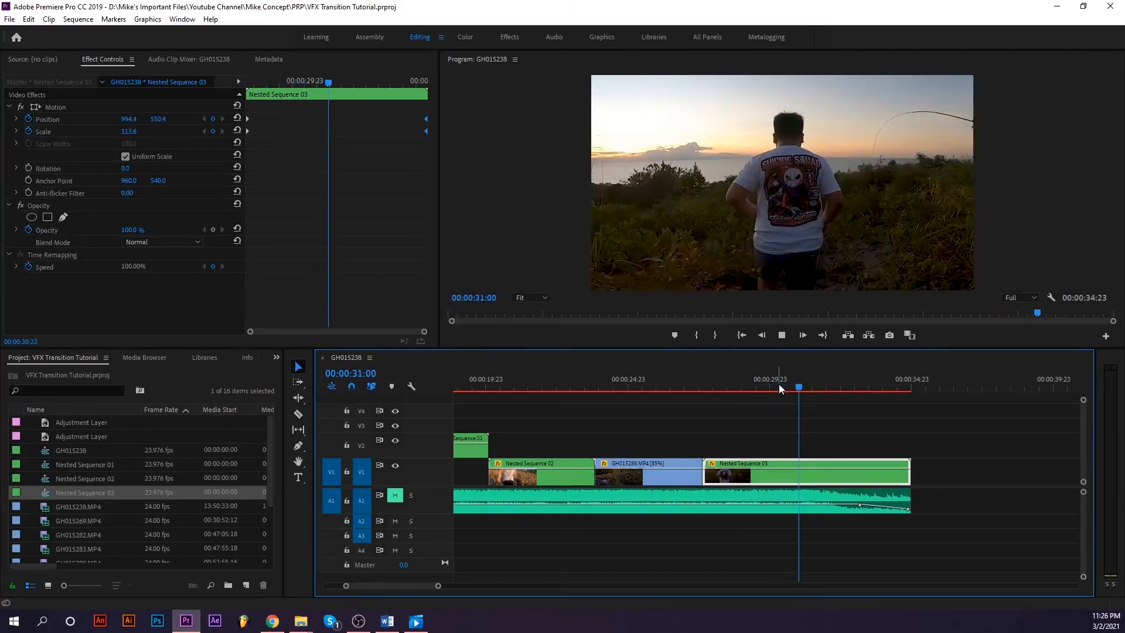
pyautogui.press('space')
# - Unmute audio track A1 and make the track slightly taller, with the whole sequence shown in the timeline
pyautogui.press('\\')
pyautogui.click(396, 496)
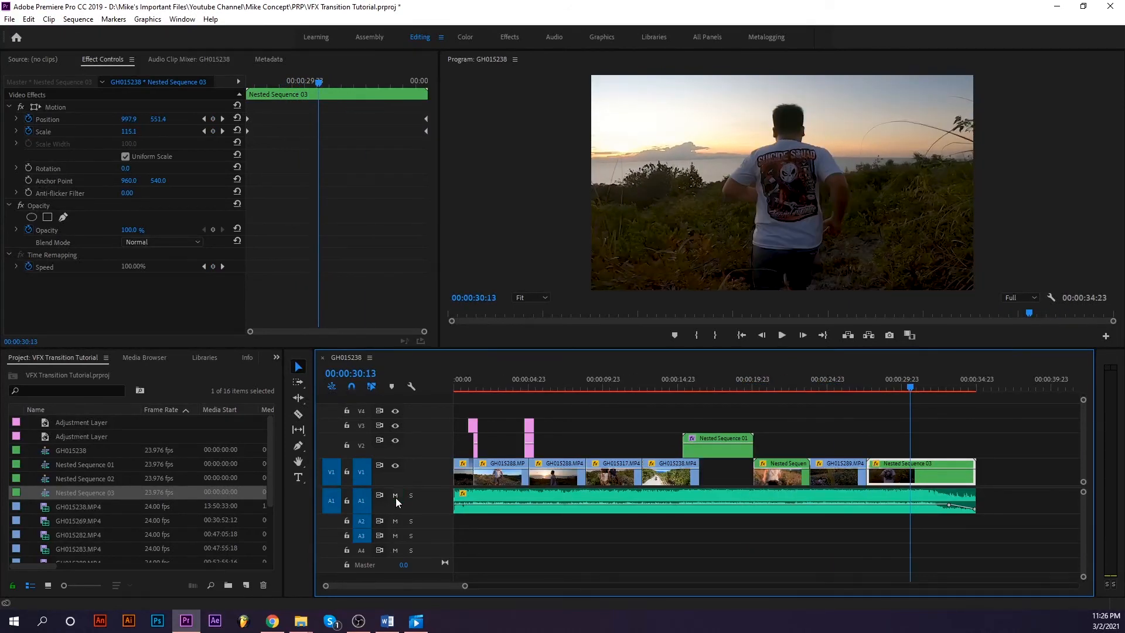
pyautogui.moveTo(428, 514); pyautogui.dragTo(428, 516)
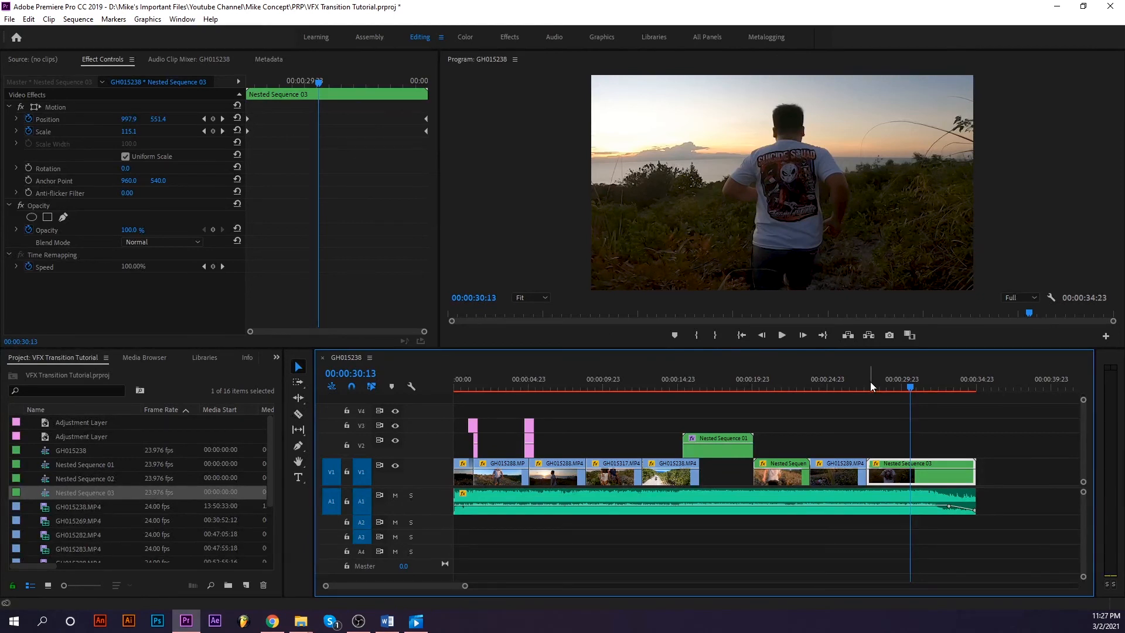